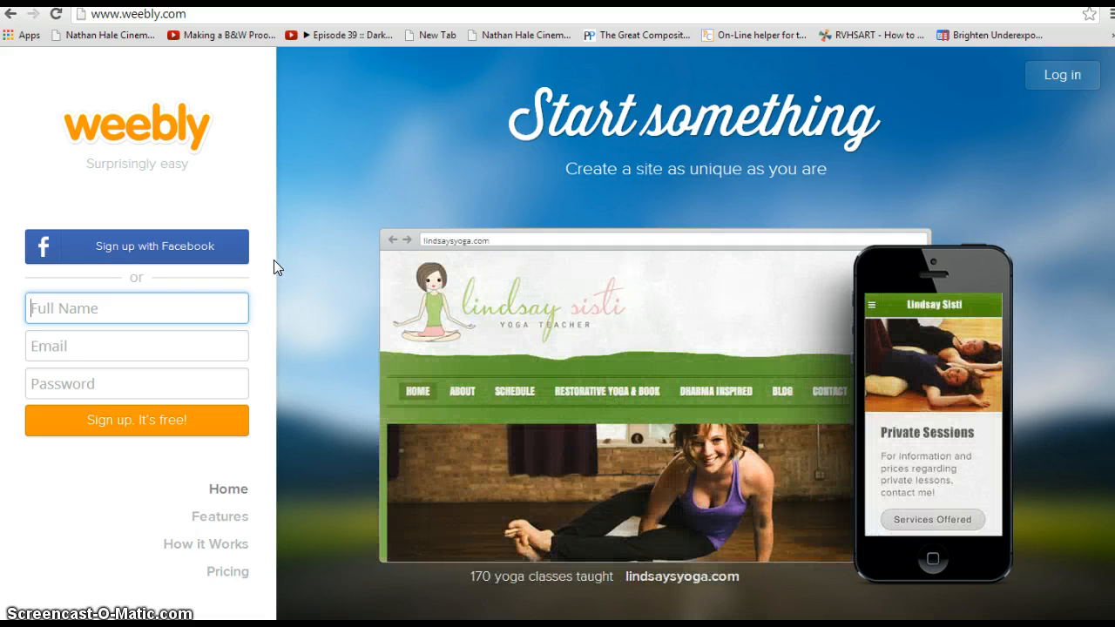
Step: Sign up for a Weebly account with the holder's full name, e-mail address and a password
{"action": "left_click", "coordinate": [169, 300]}
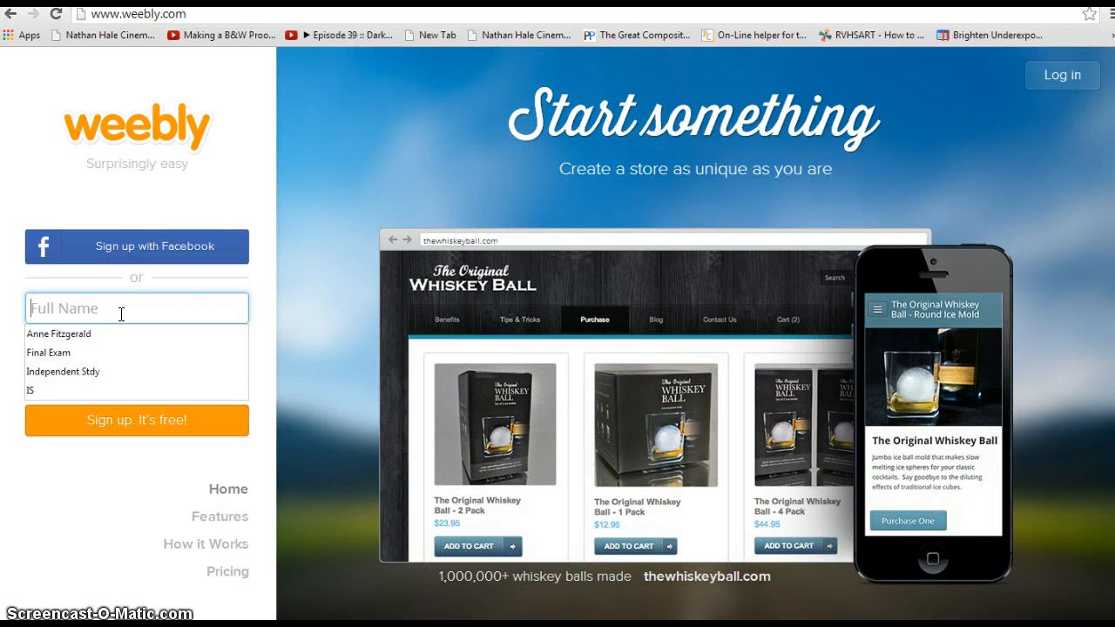
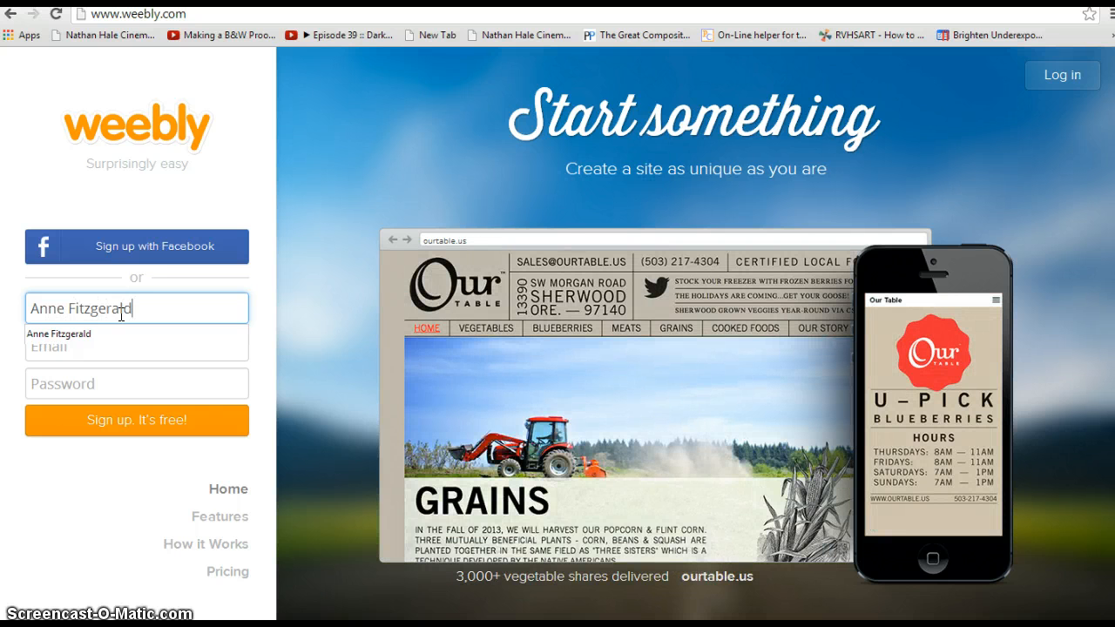
{"action": "left_click", "coordinate": [137, 347]}
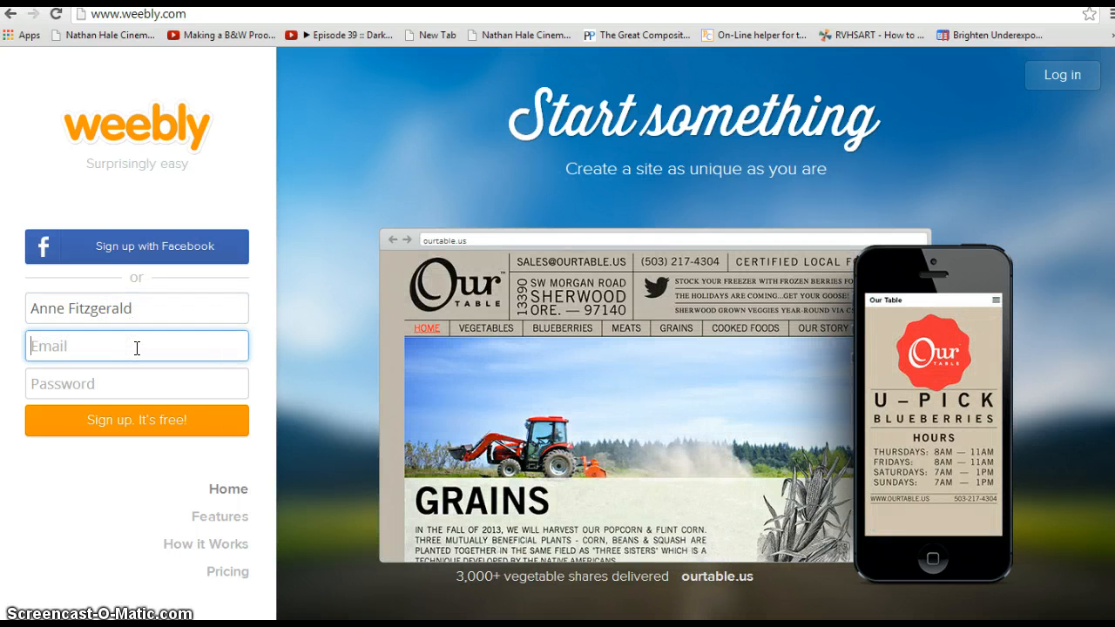
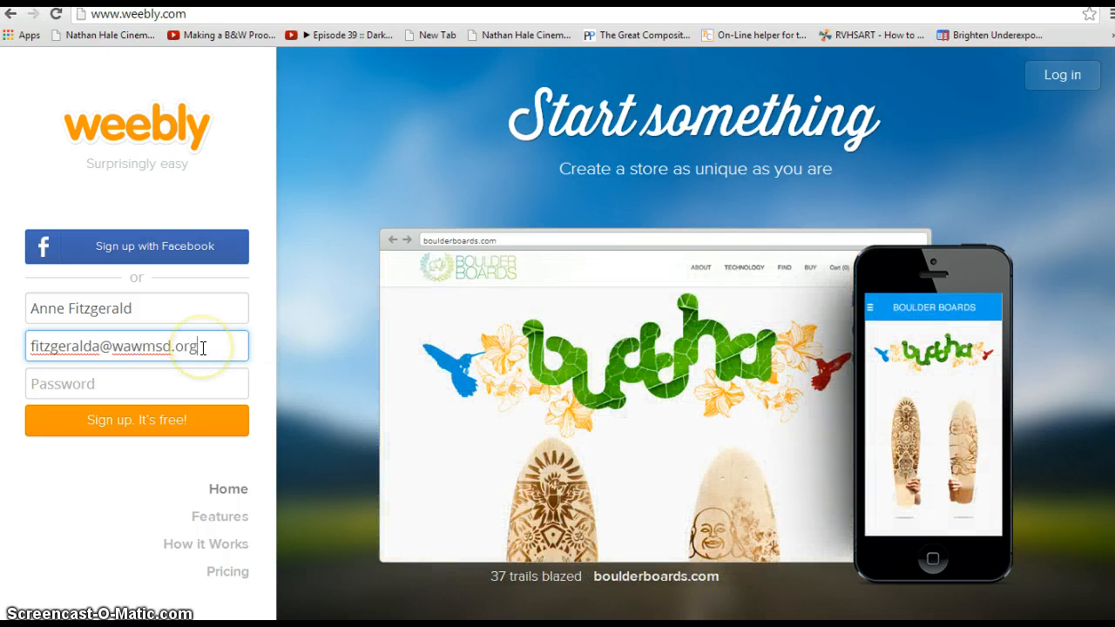
{"action": "left_click", "coordinate": [176, 373]}
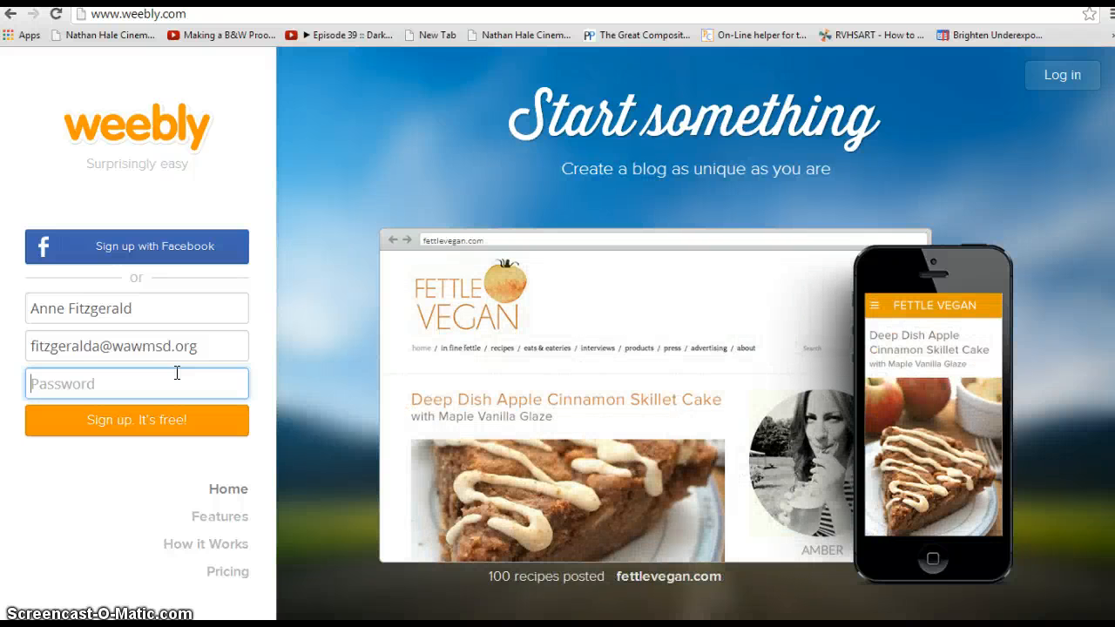
{"action": "type", "text": "•••••••••"}
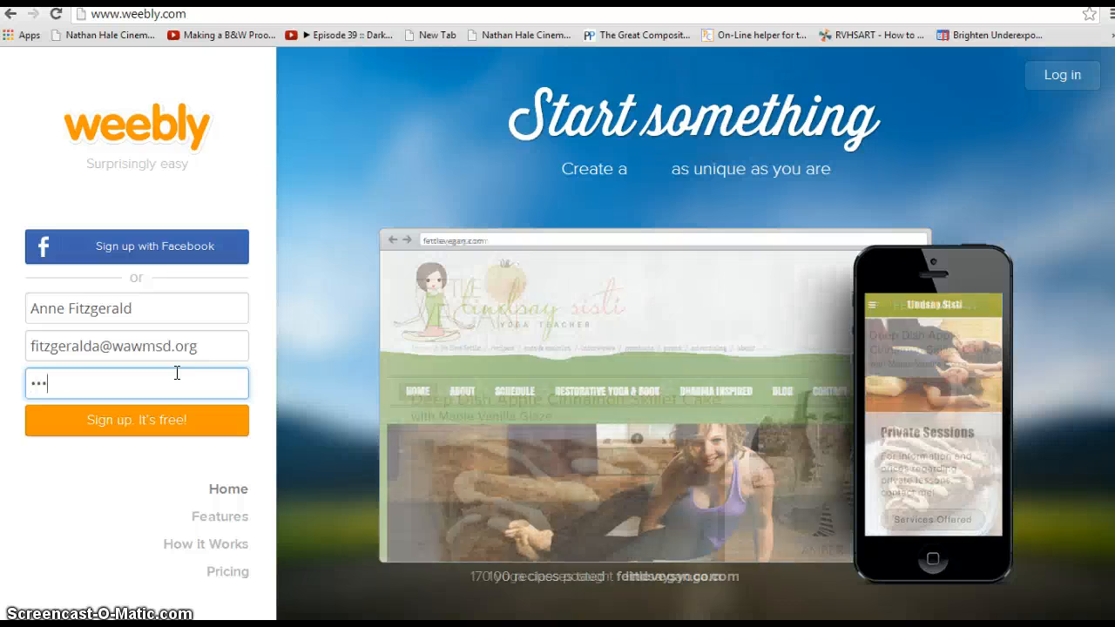
{"action": "type", "text": "•••"}
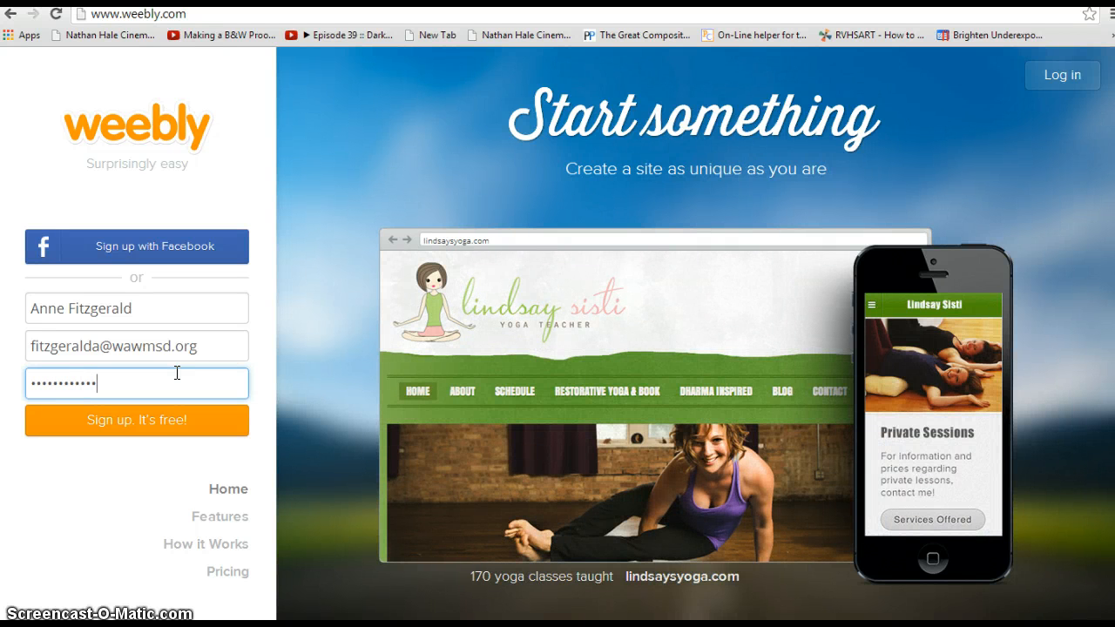
{"action": "left_click", "coordinate": [153, 427]}
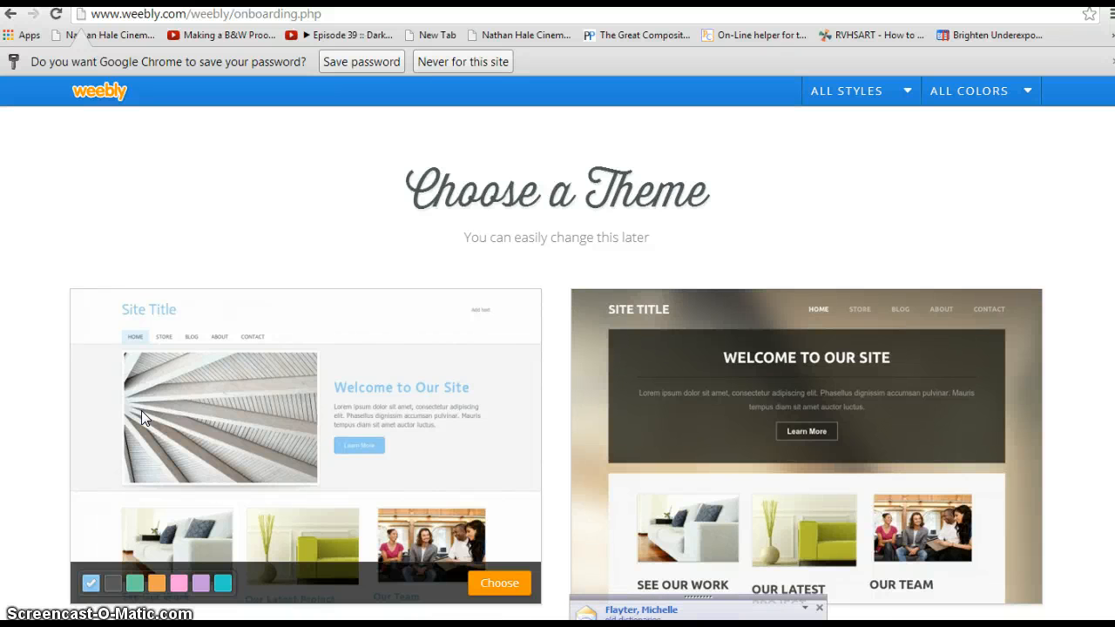
Step: Dismiss the chat notification and decline Chrome's offer to save the password for this site
{"action": "left_click", "coordinate": [819, 607]}
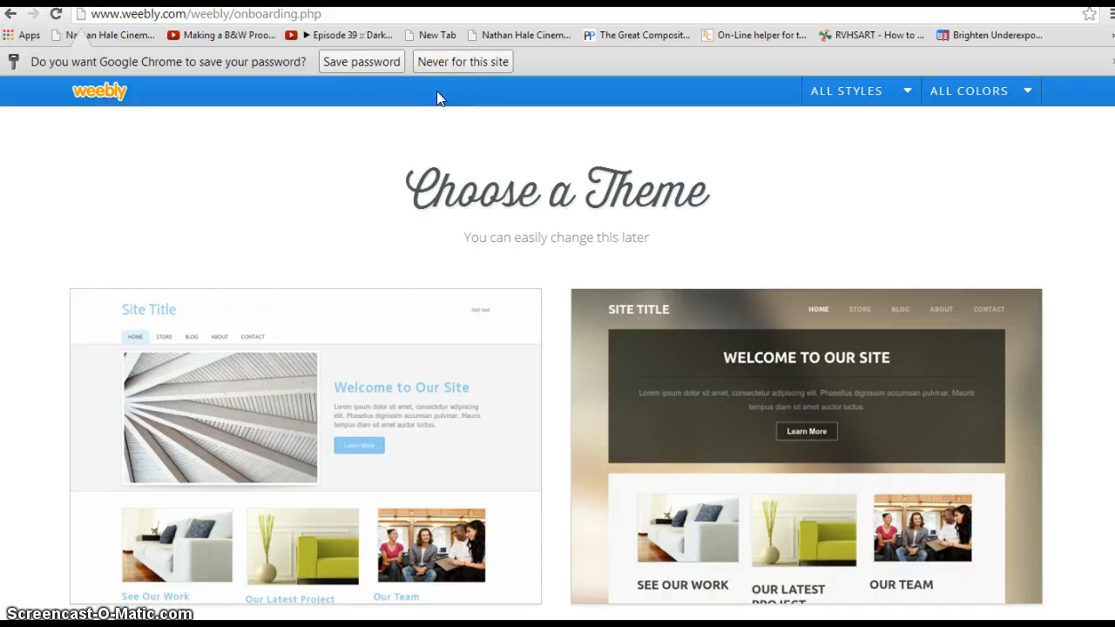
{"action": "left_click", "coordinate": [511, 24]}
{"action": "left_click", "coordinate": [370, 68]}
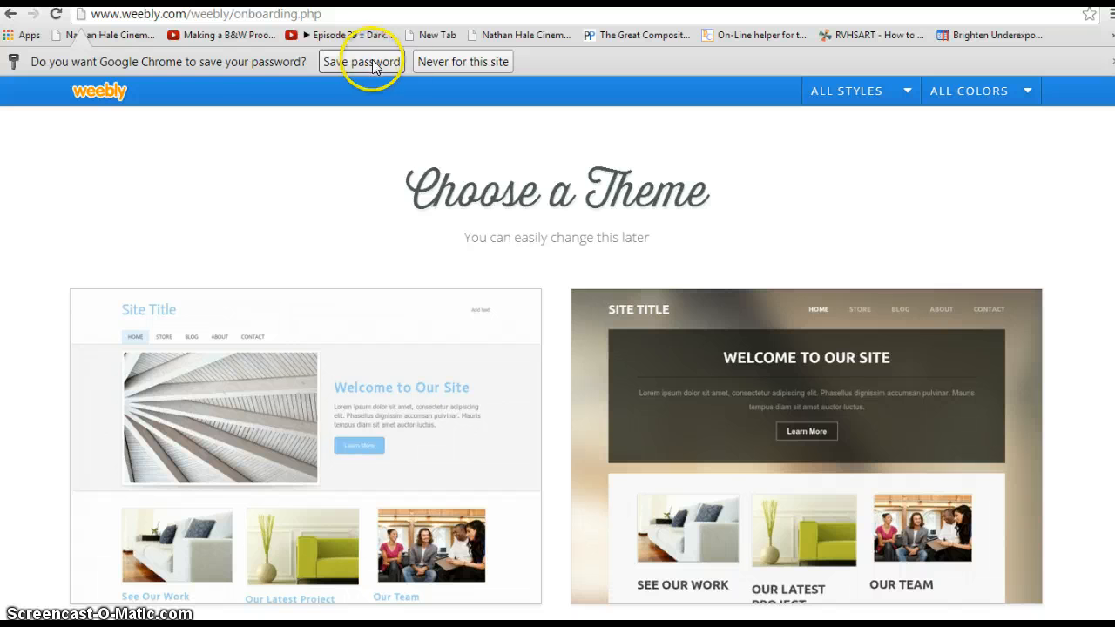
{"action": "left_click", "coordinate": [501, 65]}
{"action": "left_click", "coordinate": [348, 177]}
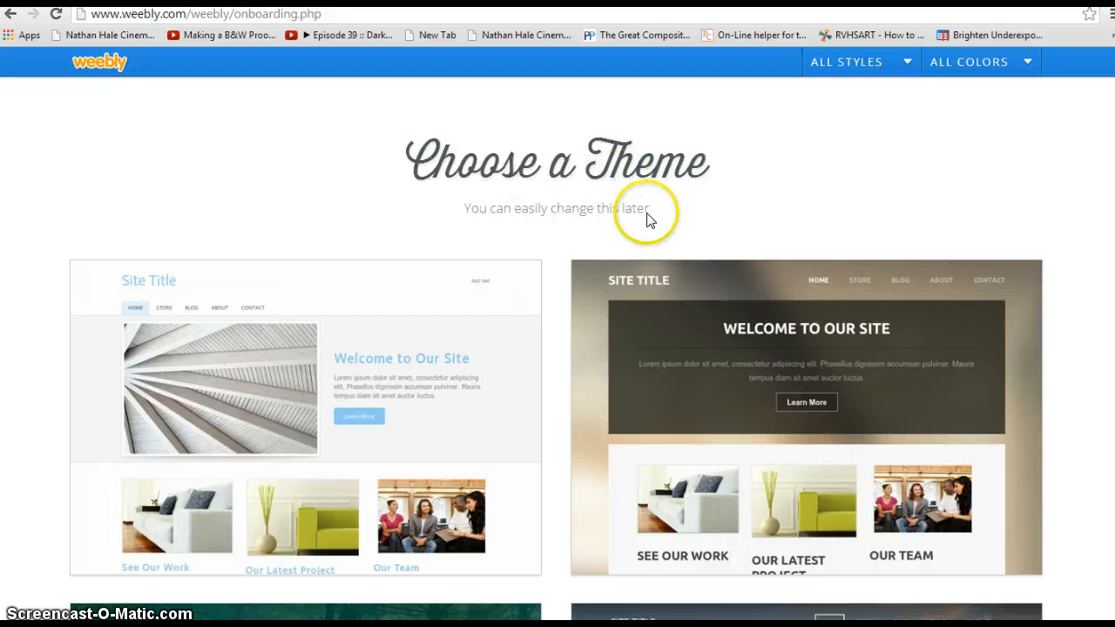
Step: Browse the theme gallery and preview the monochrome theme in orange, green and another accent colour
{"action": "scroll", "coordinate": [758, 204], "scroll_direction": "down", "scroll_amount": 2}
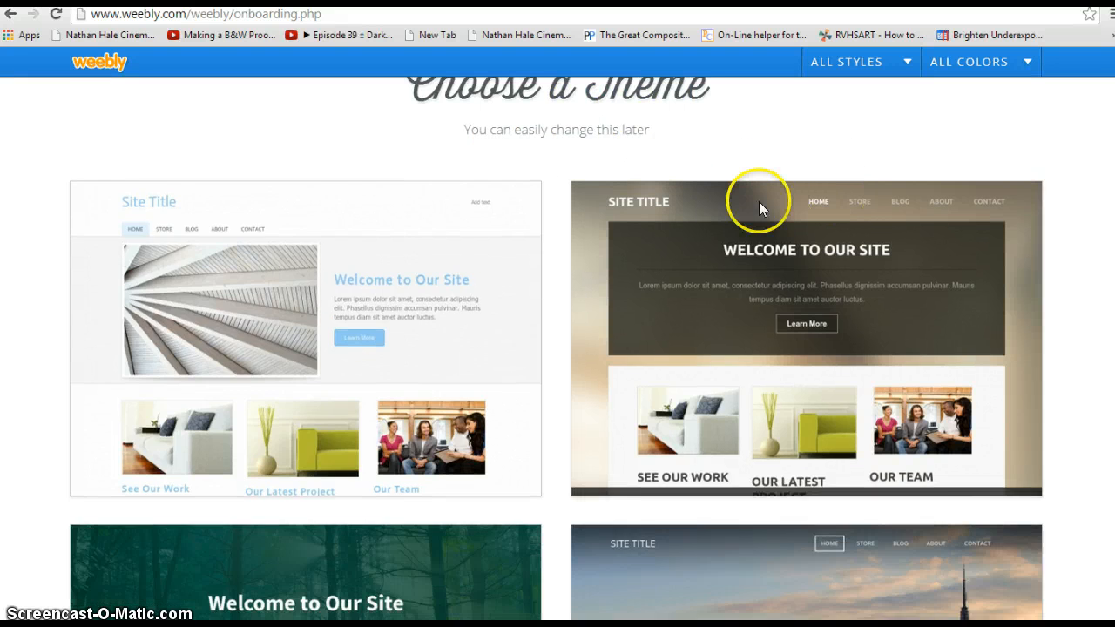
{"action": "scroll", "coordinate": [754, 206], "scroll_direction": "up", "scroll_amount": 2}
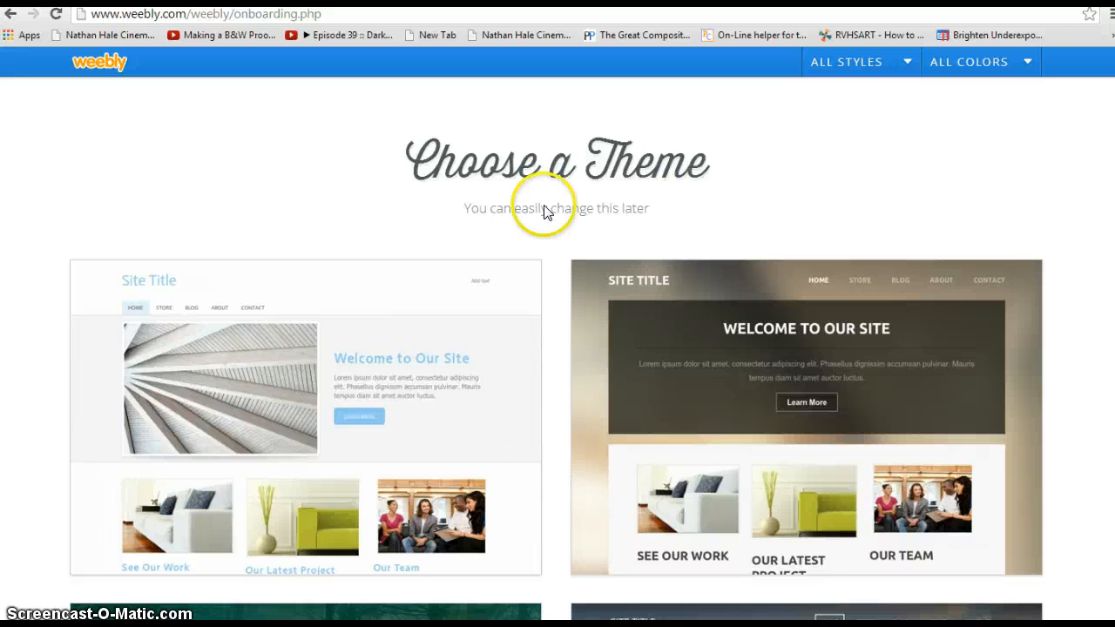
{"action": "scroll", "coordinate": [545, 209], "scroll_direction": "down", "scroll_amount": 4}
{"action": "scroll", "coordinate": [1010, 404], "scroll_direction": "down", "scroll_amount": 3}
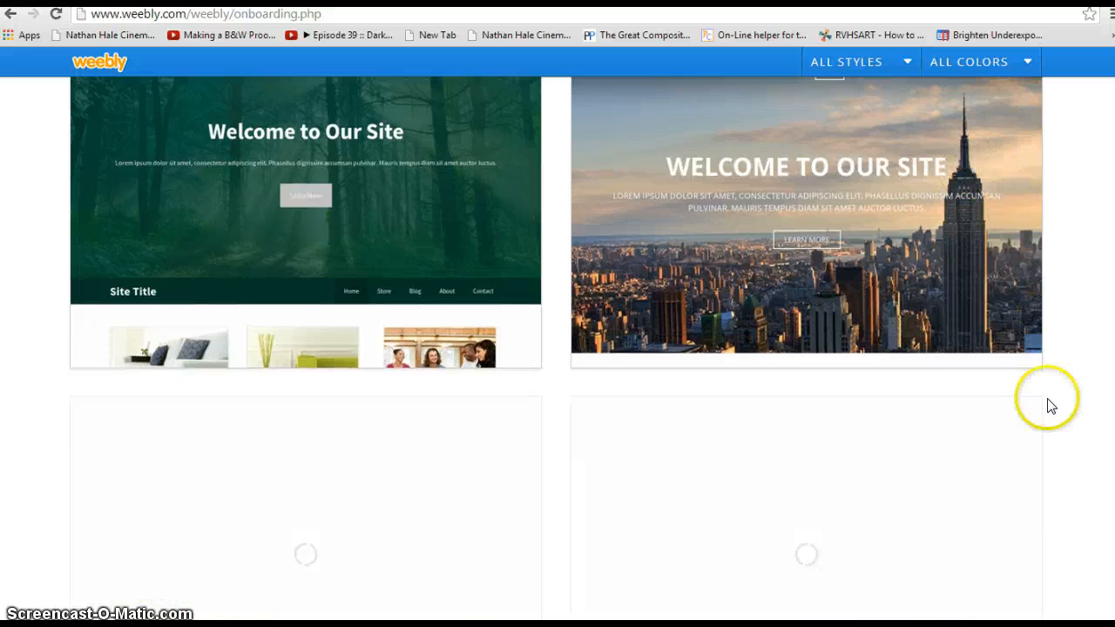
{"action": "scroll", "coordinate": [240, 407], "scroll_direction": "down", "scroll_amount": 3}
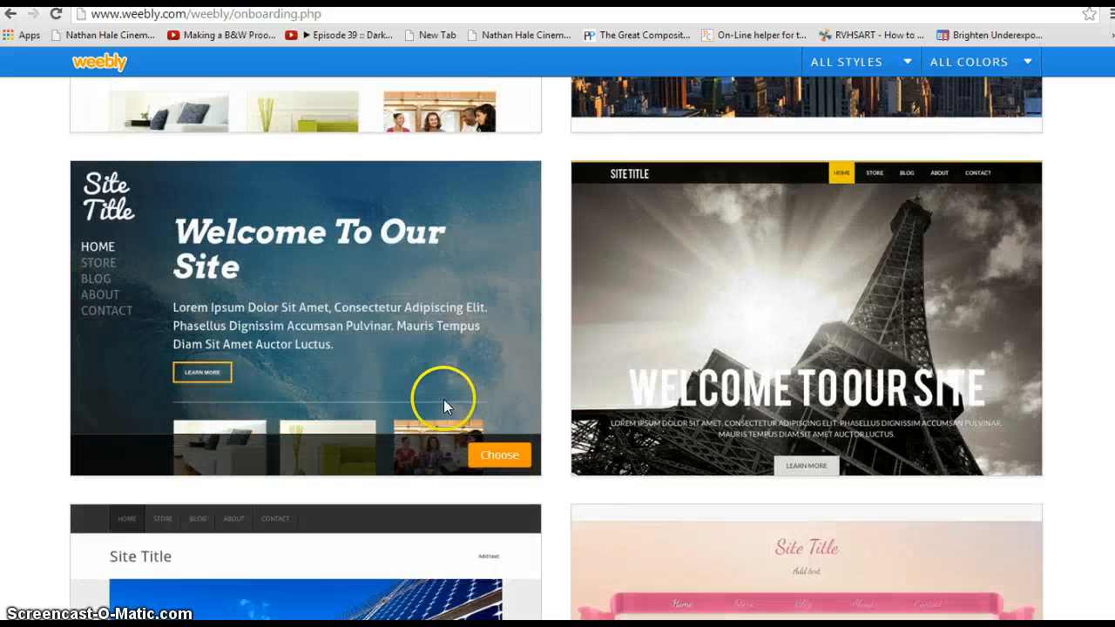
{"action": "scroll", "coordinate": [462, 406], "scroll_direction": "down", "scroll_amount": 7}
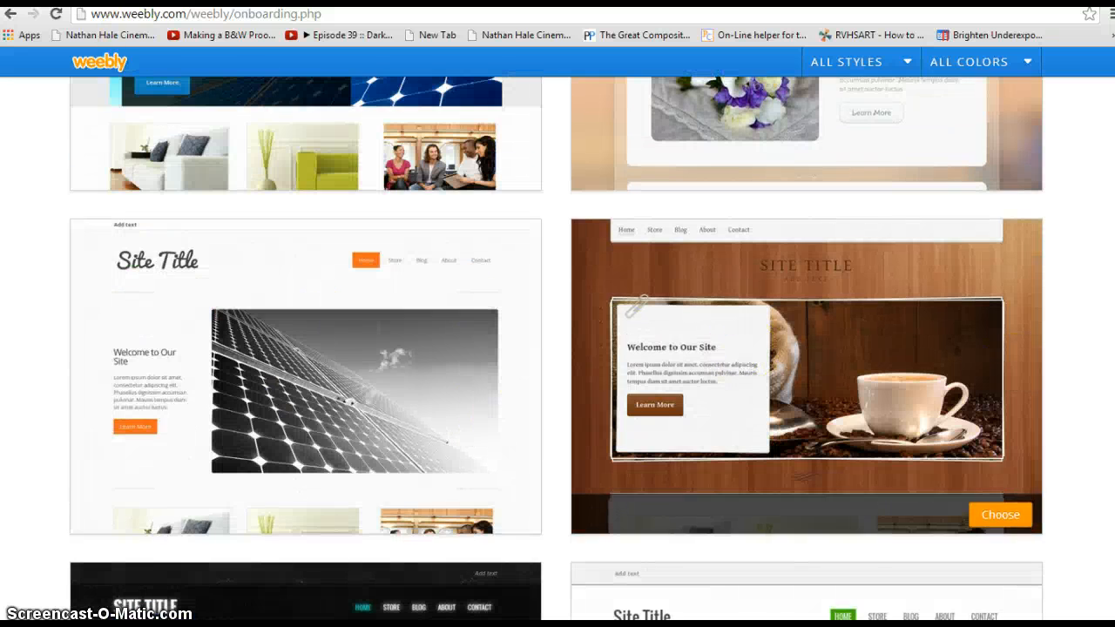
{"action": "scroll", "coordinate": [1000, 444], "scroll_direction": "down", "scroll_amount": 7}
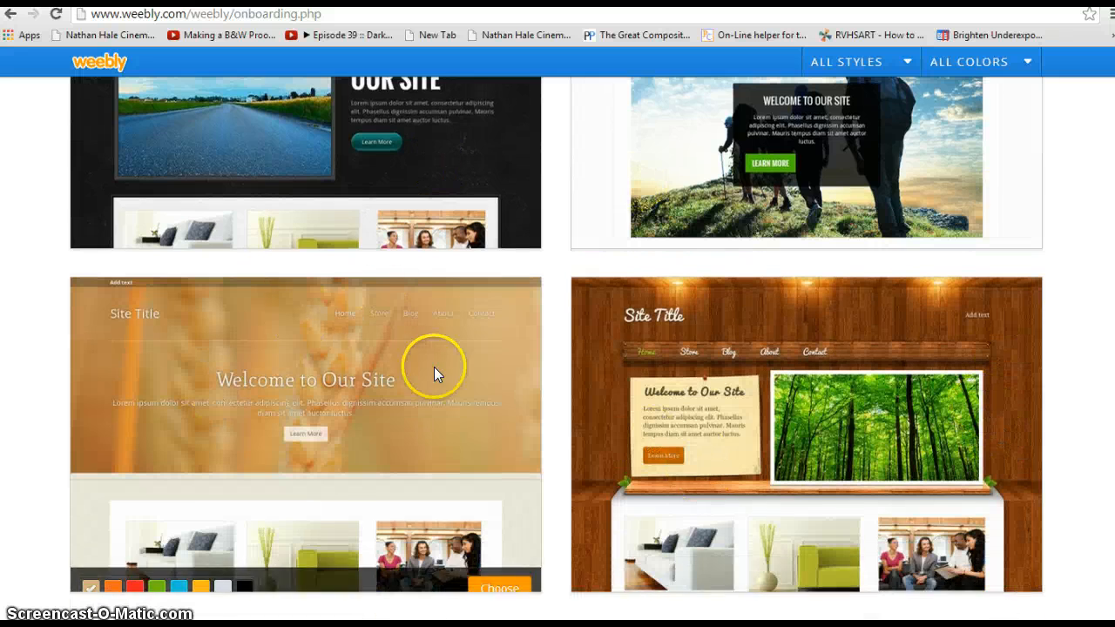
{"action": "scroll", "coordinate": [876, 386], "scroll_direction": "down", "scroll_amount": 2}
{"action": "scroll", "coordinate": [608, 412], "scroll_direction": "down", "scroll_amount": 5}
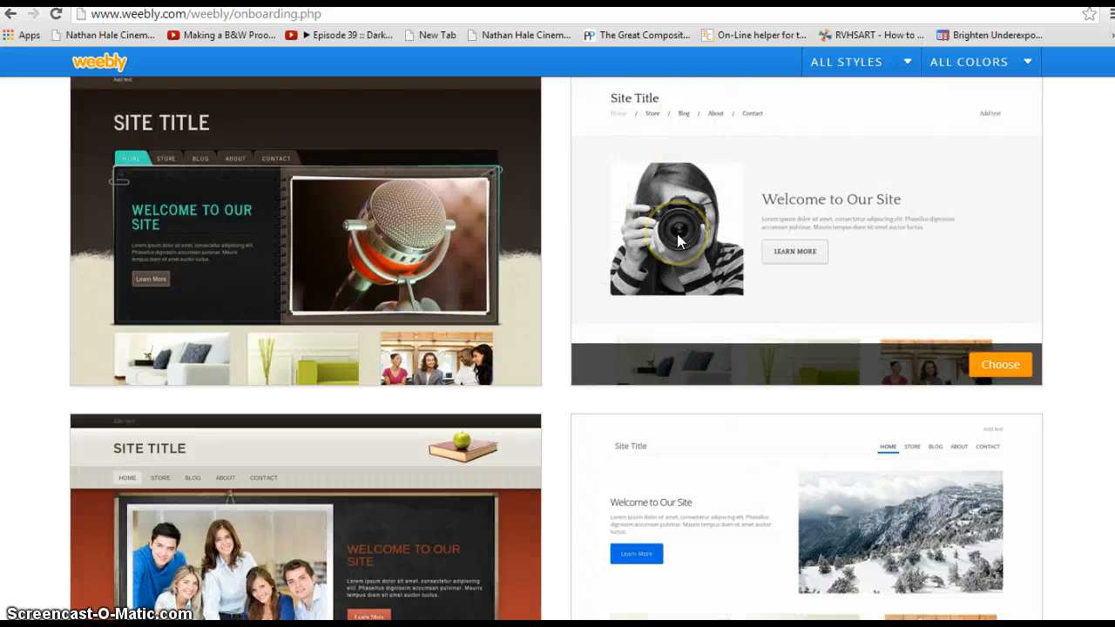
{"action": "scroll", "coordinate": [364, 509], "scroll_direction": "down", "scroll_amount": 1}
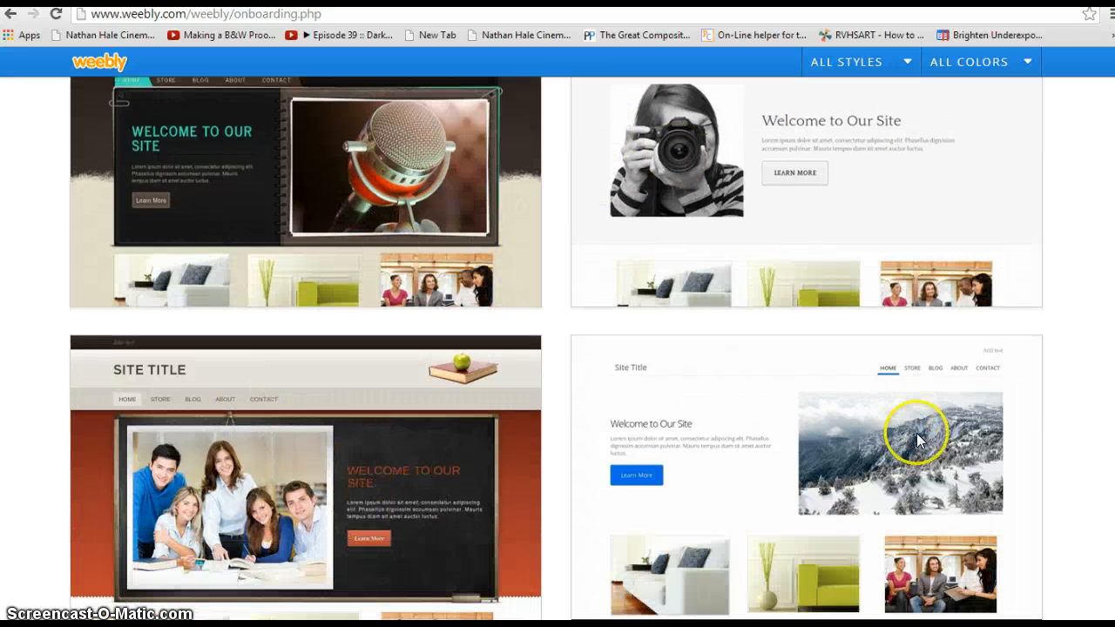
{"action": "scroll", "coordinate": [610, 575], "scroll_direction": "down", "scroll_amount": 10}
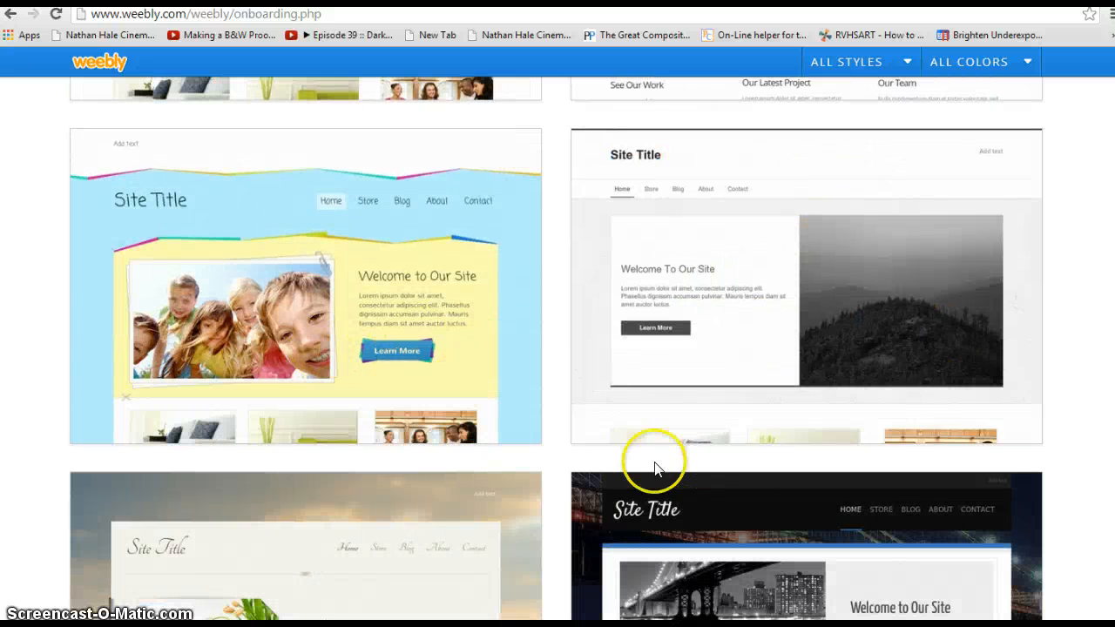
{"action": "mouse_move", "coordinate": [696, 254]}
{"action": "left_click", "coordinate": [702, 424]}
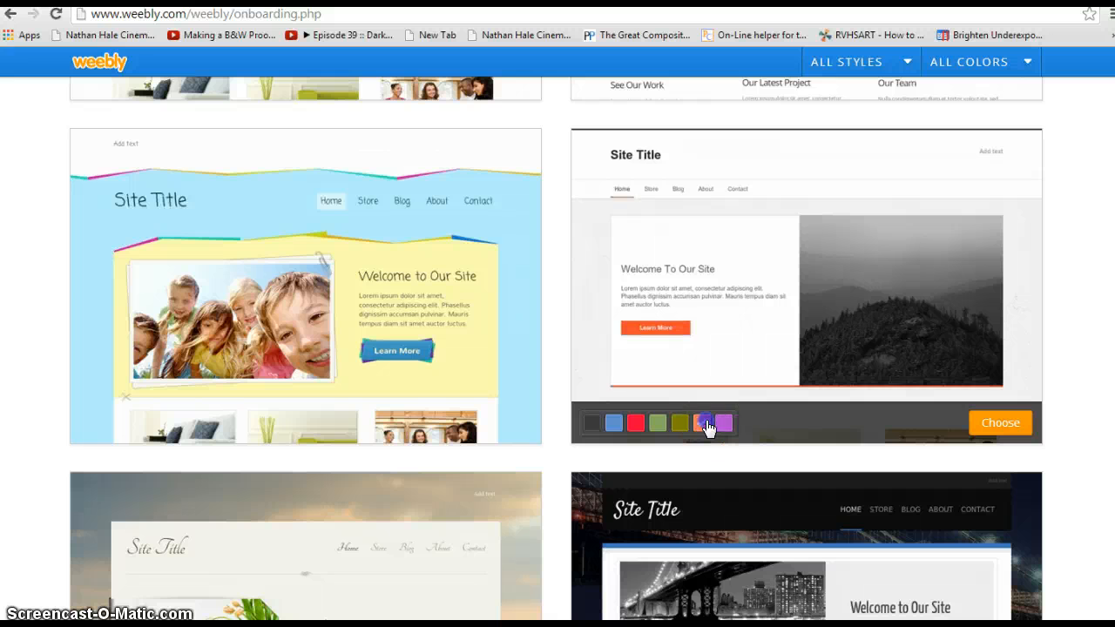
{"action": "left_click", "coordinate": [659, 425]}
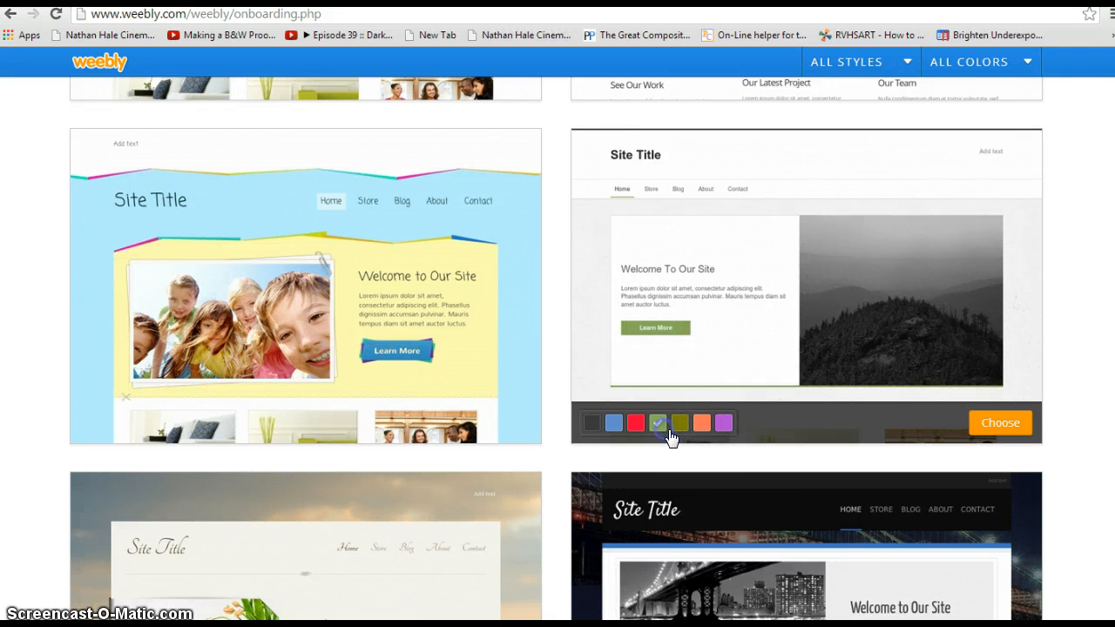
{"action": "left_click", "coordinate": [727, 426]}
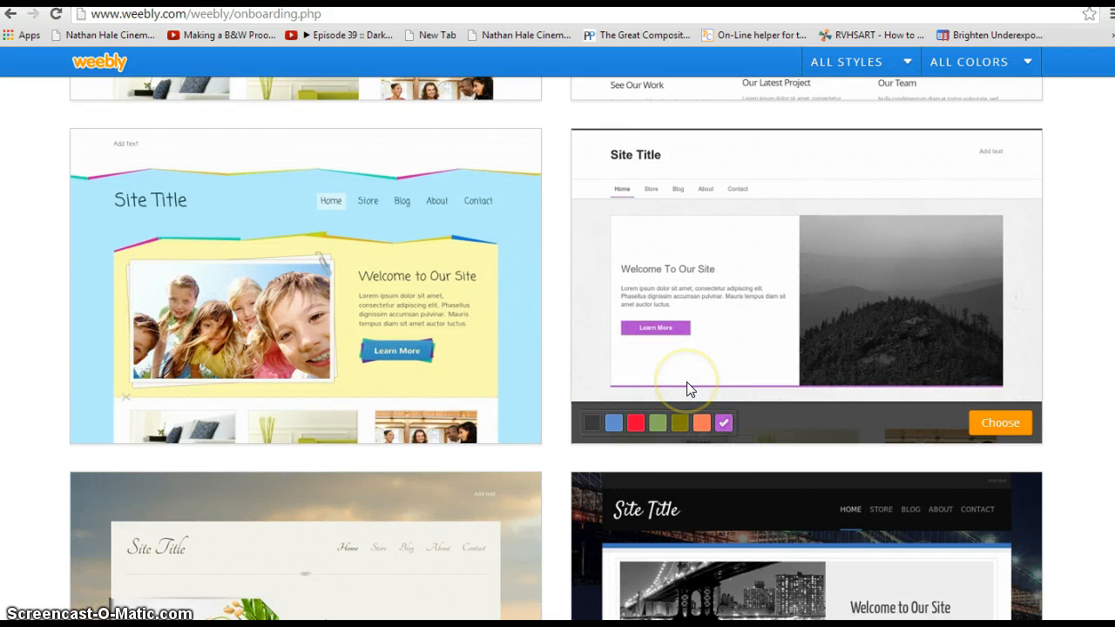
Step: Preview the dark template in another colour, then choose the white camera-portrait template
{"action": "scroll", "coordinate": [391, 358], "scroll_direction": "down", "scroll_amount": 5}
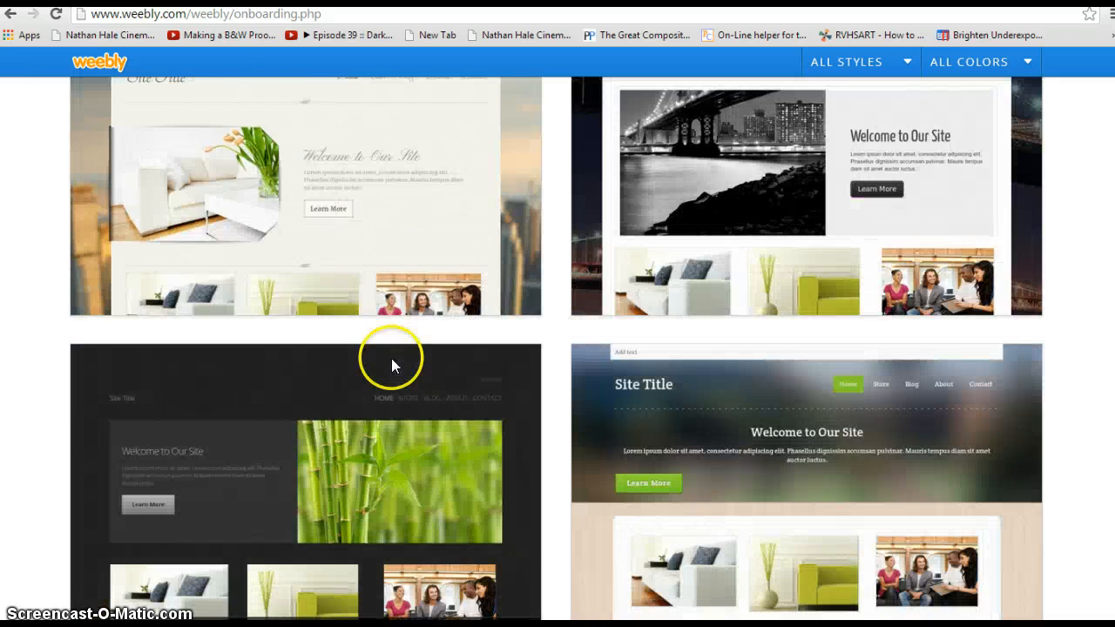
{"action": "scroll", "coordinate": [391, 358], "scroll_direction": "down", "scroll_amount": 3}
{"action": "scroll", "coordinate": [391, 372], "scroll_direction": "down", "scroll_amount": 4}
{"action": "scroll", "coordinate": [467, 369], "scroll_direction": "down", "scroll_amount": 4}
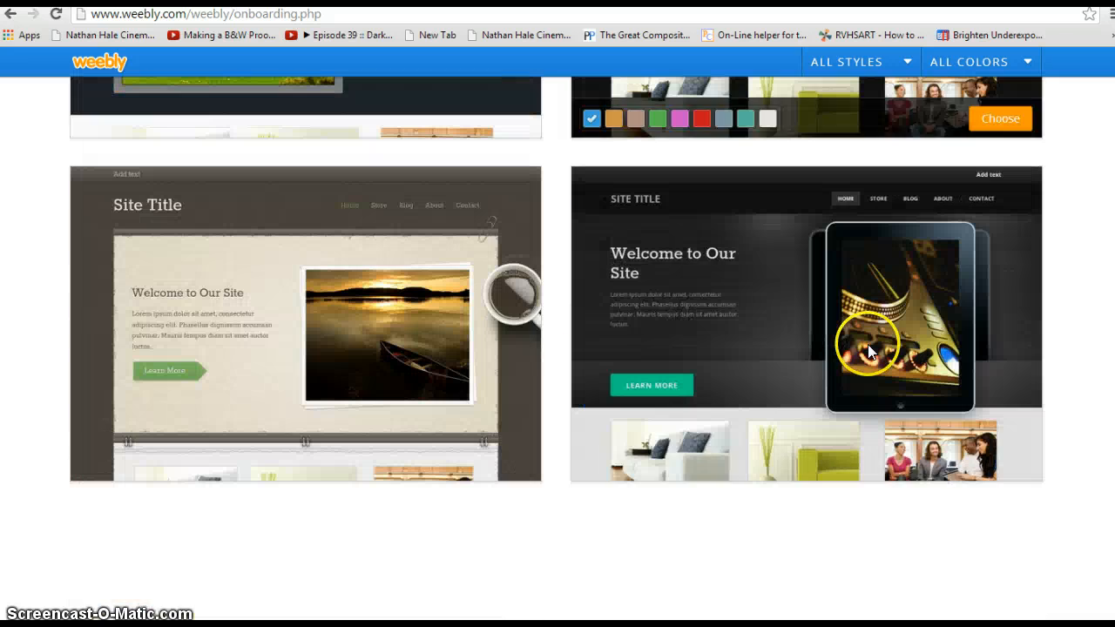
{"action": "scroll", "coordinate": [496, 343], "scroll_direction": "down", "scroll_amount": 1}
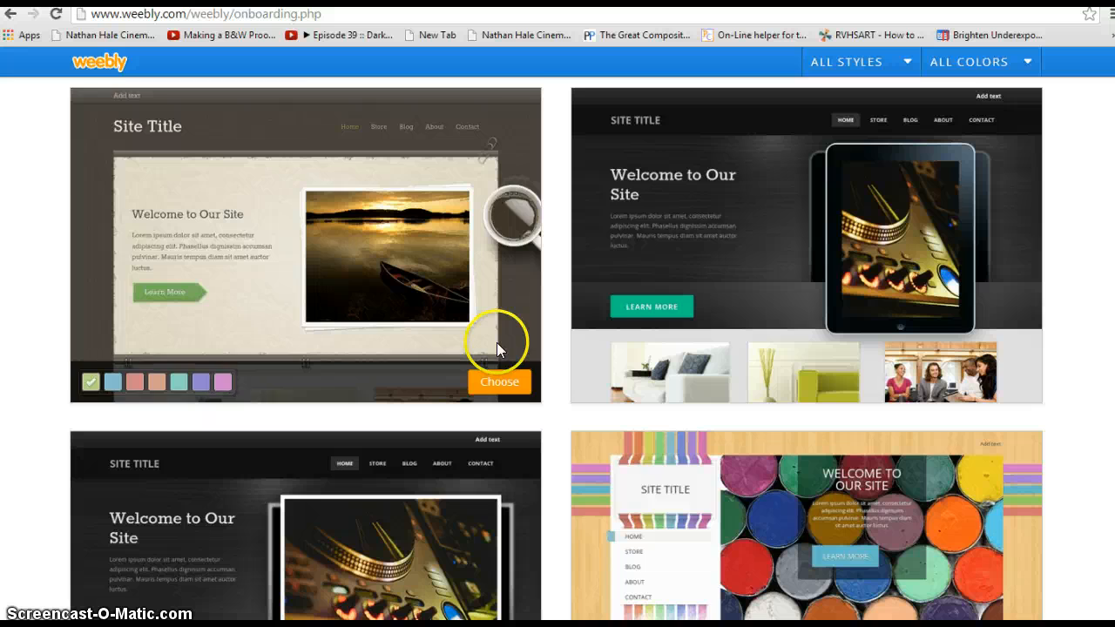
{"action": "scroll", "coordinate": [496, 342], "scroll_direction": "down", "scroll_amount": 3}
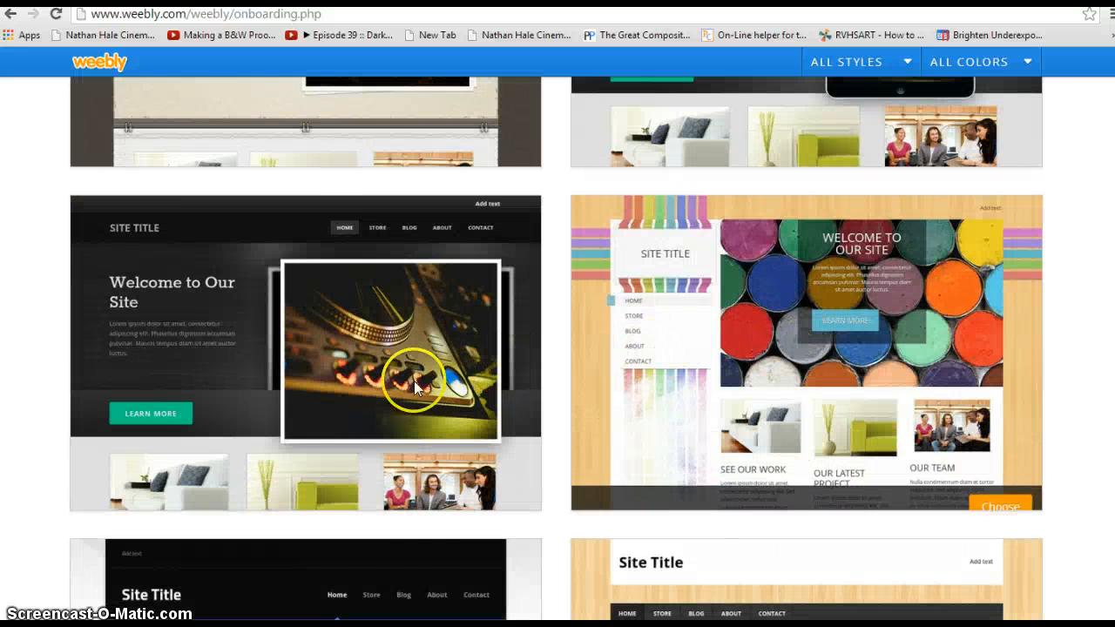
{"action": "scroll", "coordinate": [414, 383], "scroll_direction": "down", "scroll_amount": 2}
{"action": "mouse_move", "coordinate": [412, 183]}
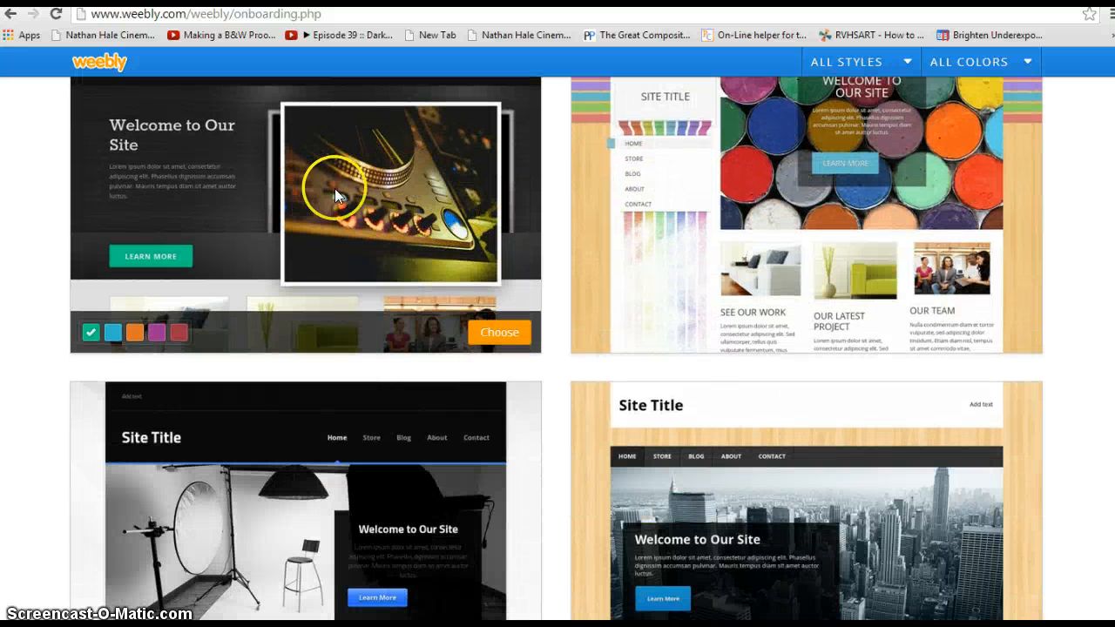
{"action": "scroll", "coordinate": [448, 254], "scroll_direction": "up", "scroll_amount": 1}
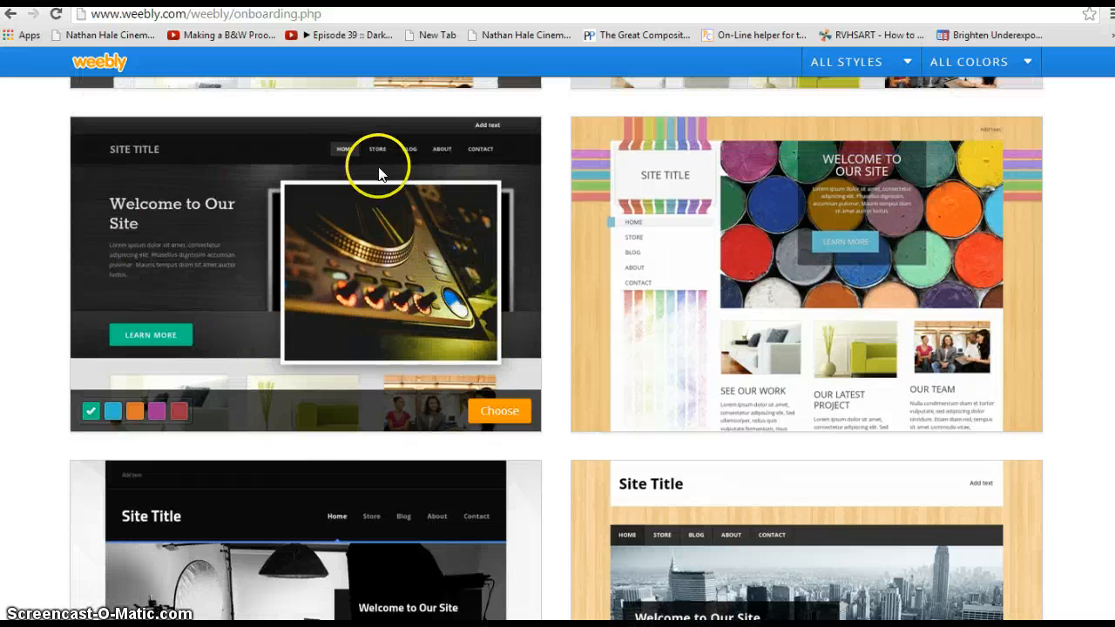
{"action": "scroll", "coordinate": [521, 312], "scroll_direction": "down", "scroll_amount": 1}
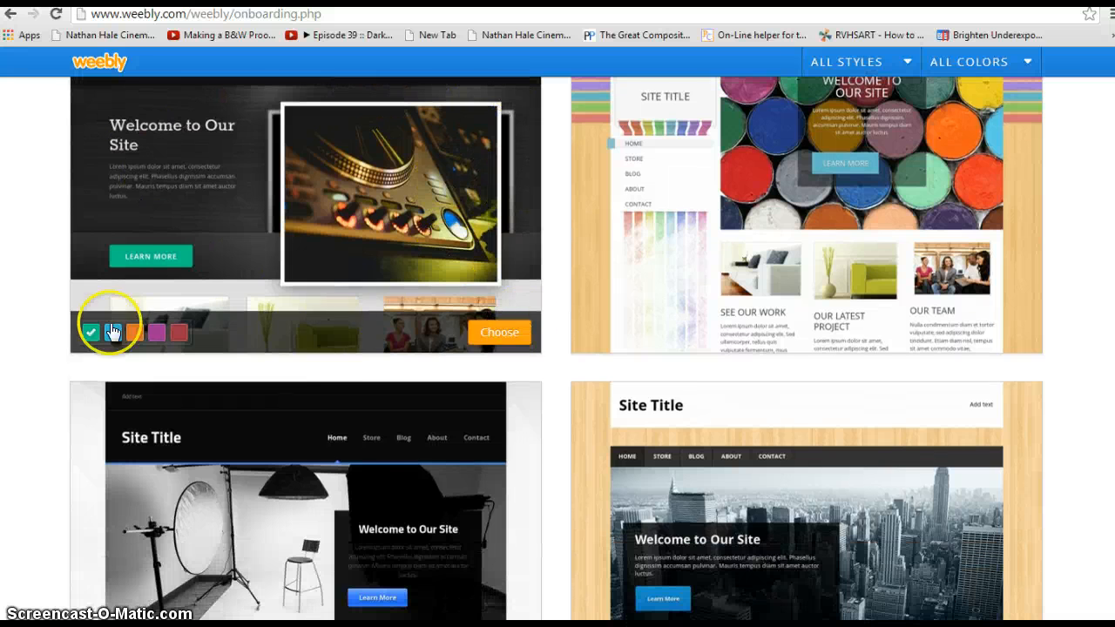
{"action": "left_click", "coordinate": [158, 331]}
{"action": "scroll", "coordinate": [327, 358], "scroll_direction": "down", "scroll_amount": 4}
{"action": "mouse_move", "coordinate": [396, 347]}
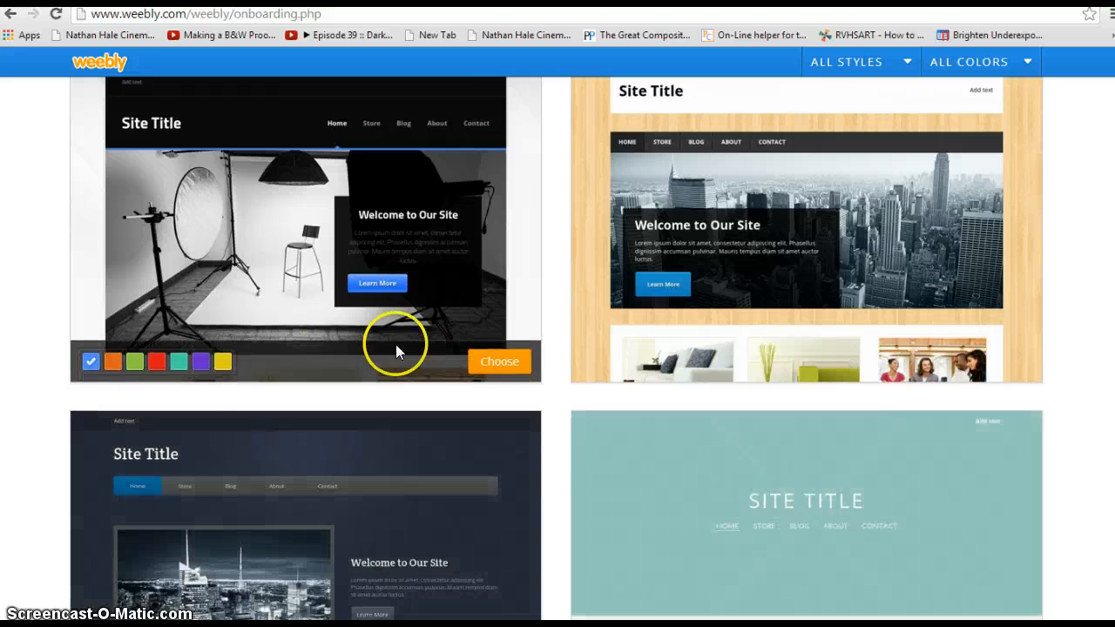
{"action": "scroll", "coordinate": [217, 207], "scroll_direction": "up", "scroll_amount": 1}
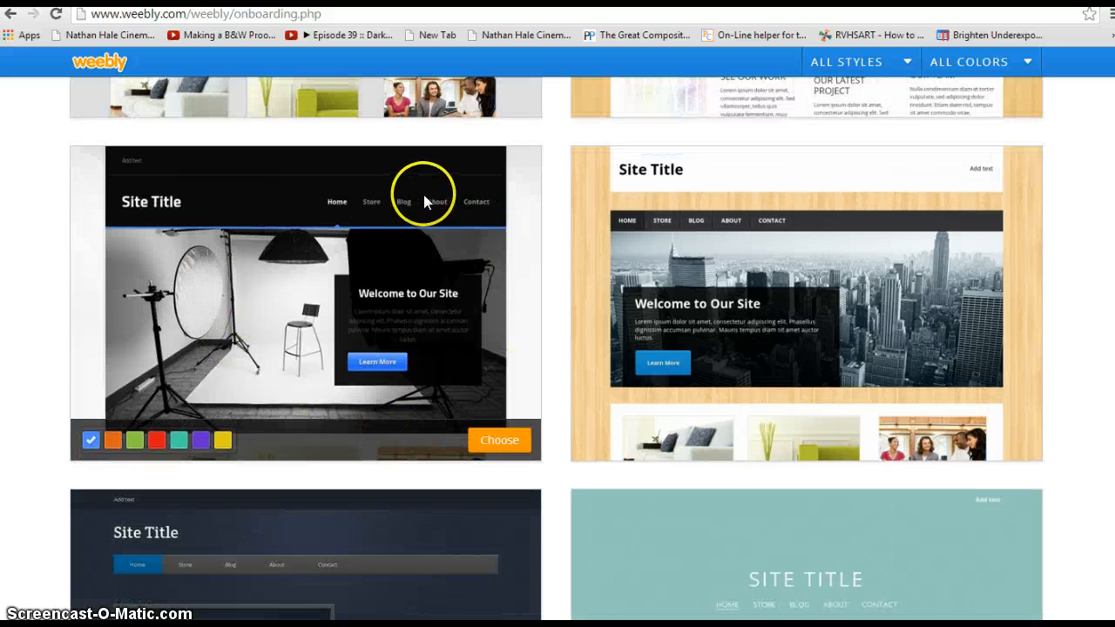
{"action": "scroll", "coordinate": [526, 378], "scroll_direction": "down", "scroll_amount": 15}
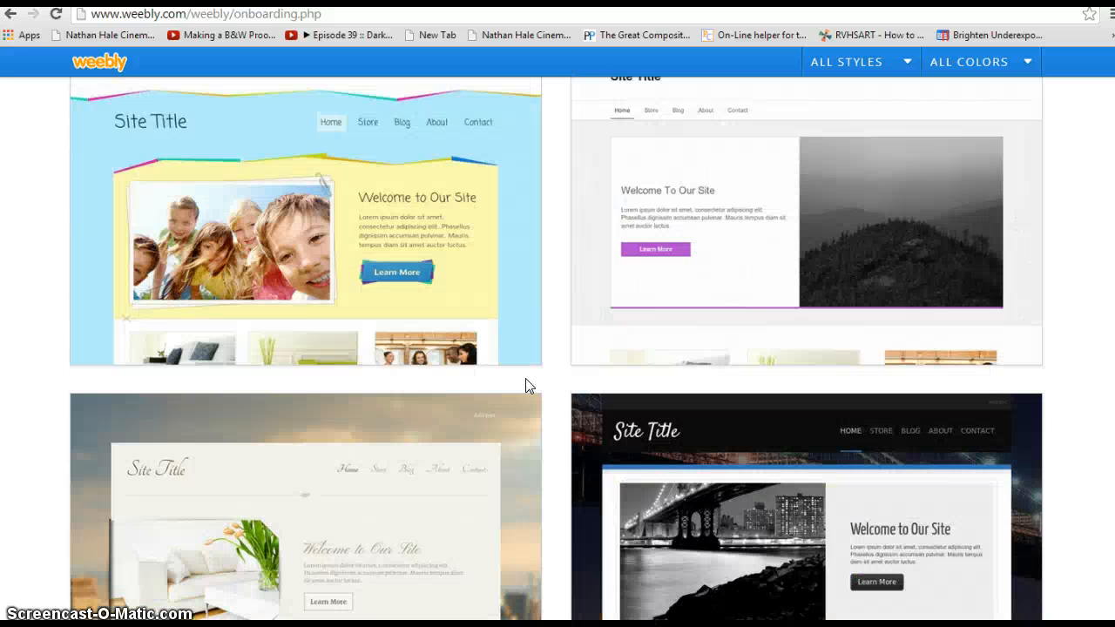
{"action": "scroll", "coordinate": [526, 383], "scroll_direction": "up", "scroll_amount": 5}
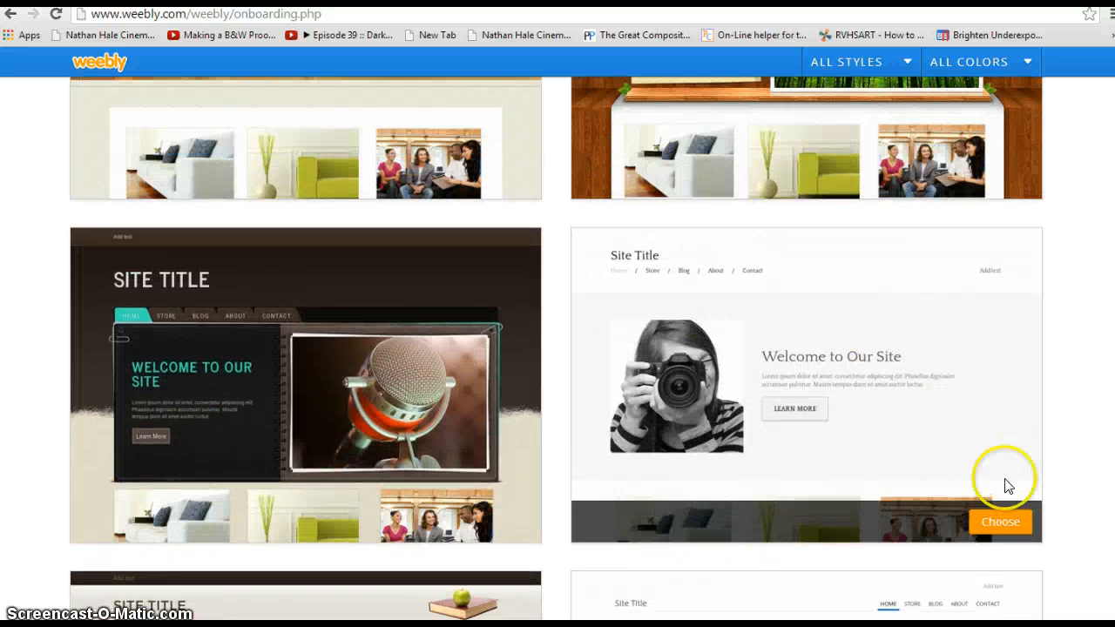
{"action": "left_click", "coordinate": [1002, 523]}
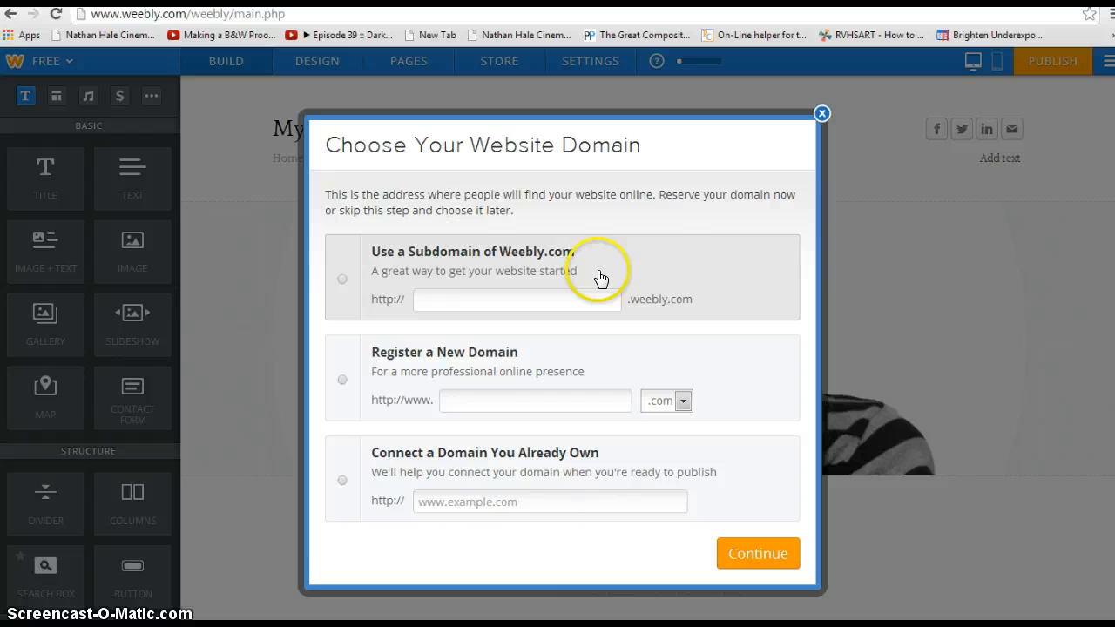
Step: Opt for a free weebly.com subdomain and enter a first name, correcting a typo
{"action": "left_click", "coordinate": [342, 284]}
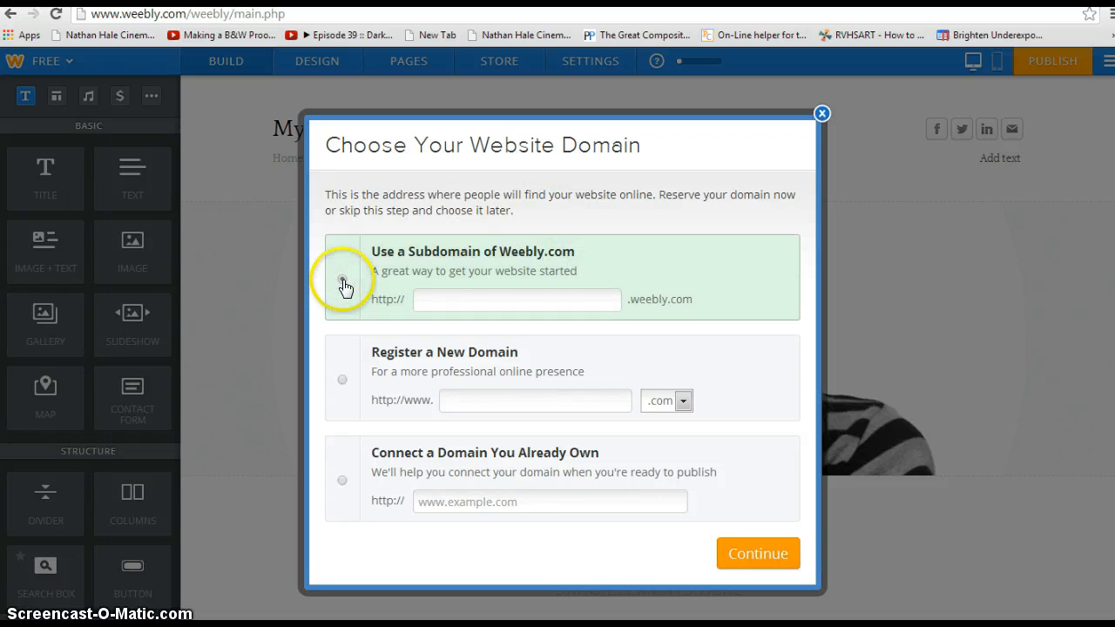
{"action": "left_click", "coordinate": [462, 296]}
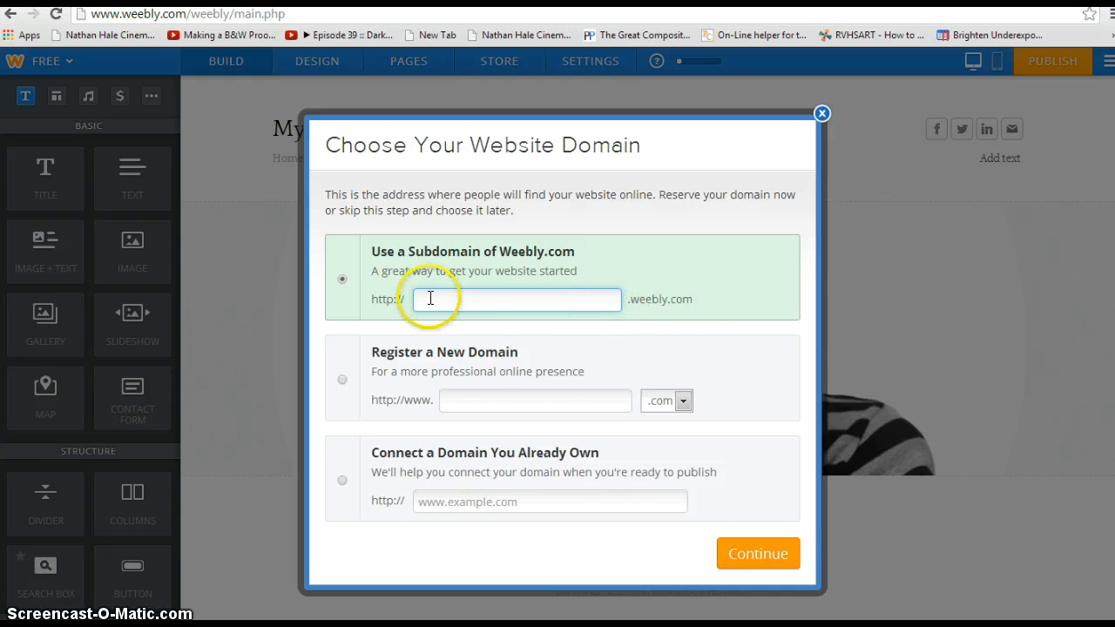
{"action": "left_click", "coordinate": [552, 299]}
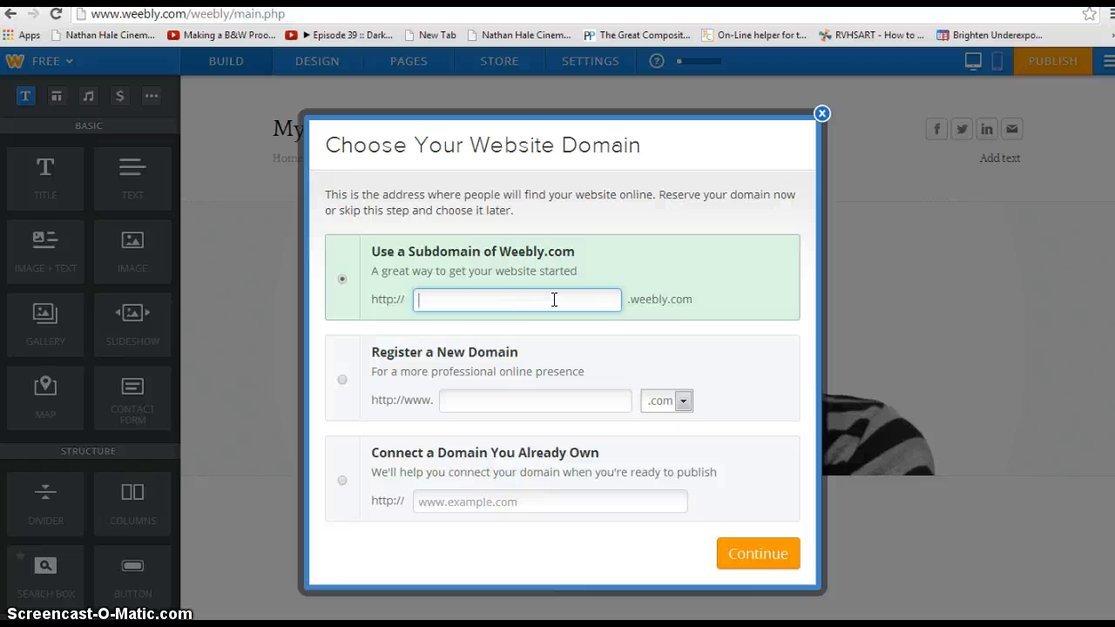
{"action": "type", "text": "annes"}
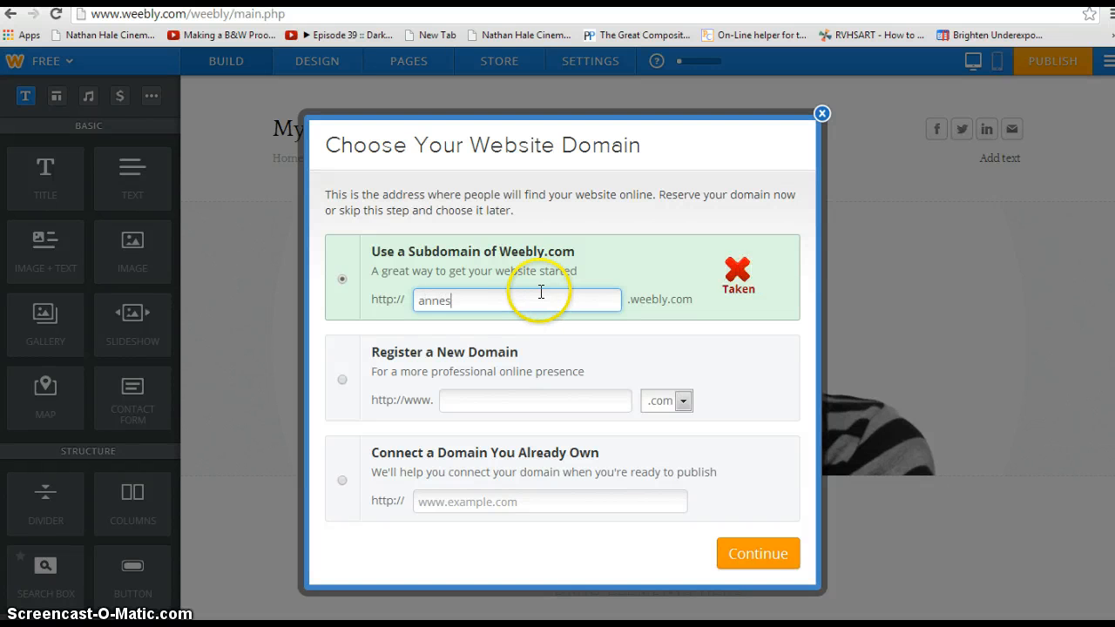
{"action": "type", "text": "pivcture"}
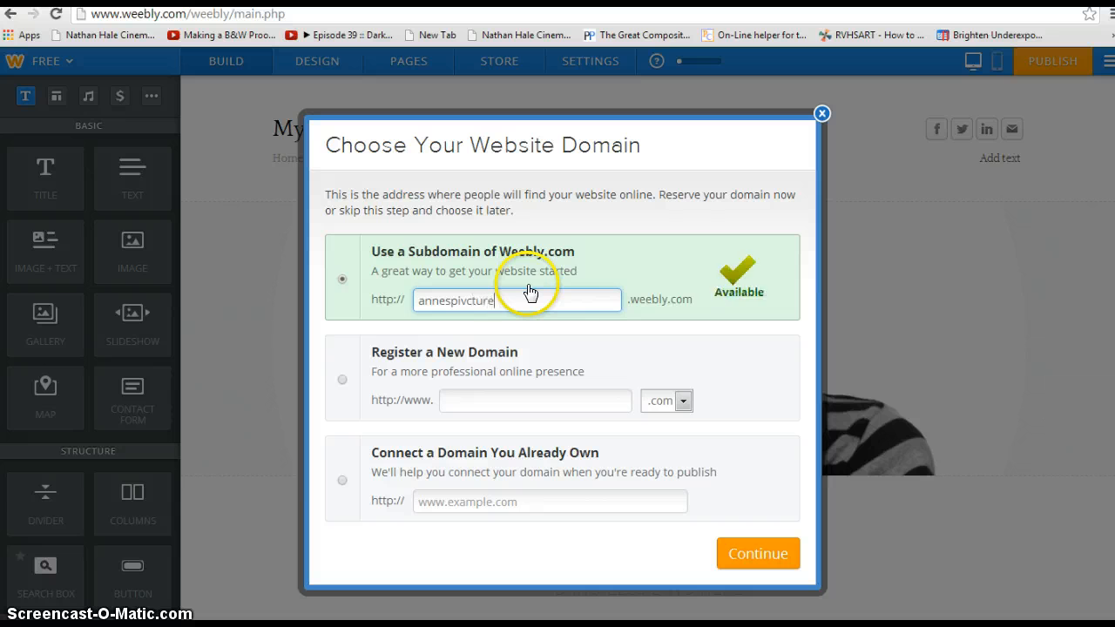
{"action": "key", "text": "BackSpace"}
{"action": "key", "text": "BackSpace"}
{"action": "key", "text": "BackSpace"}
{"action": "key", "text": "BackSpace"}
{"action": "key", "text": "BackSpace"}
{"action": "key", "text": "BackSpace"}
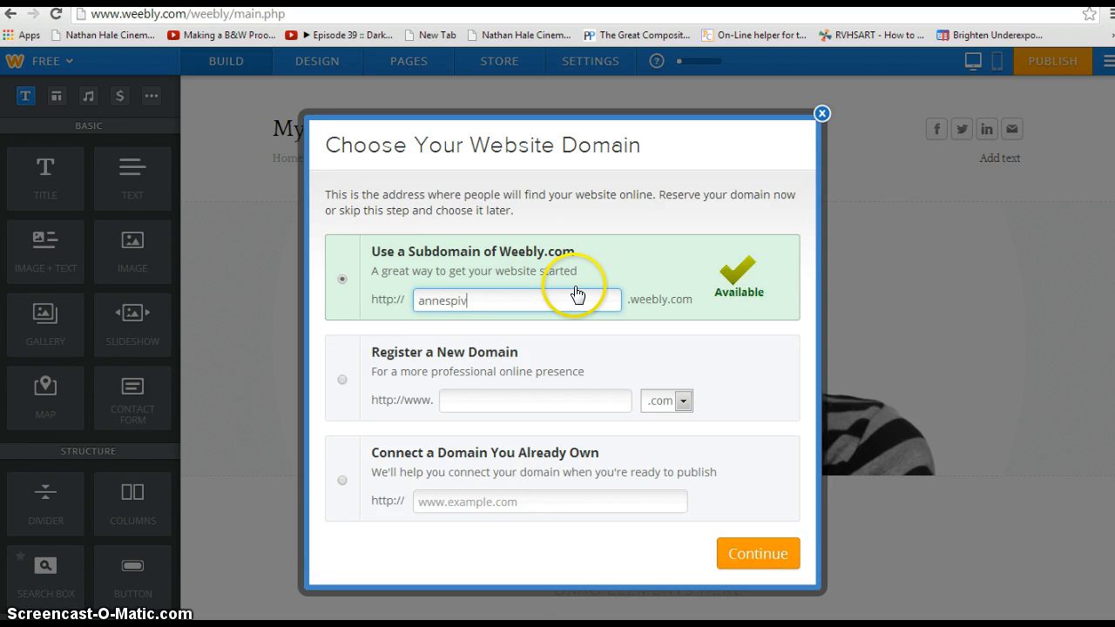
{"action": "type", "text": "ctures"}
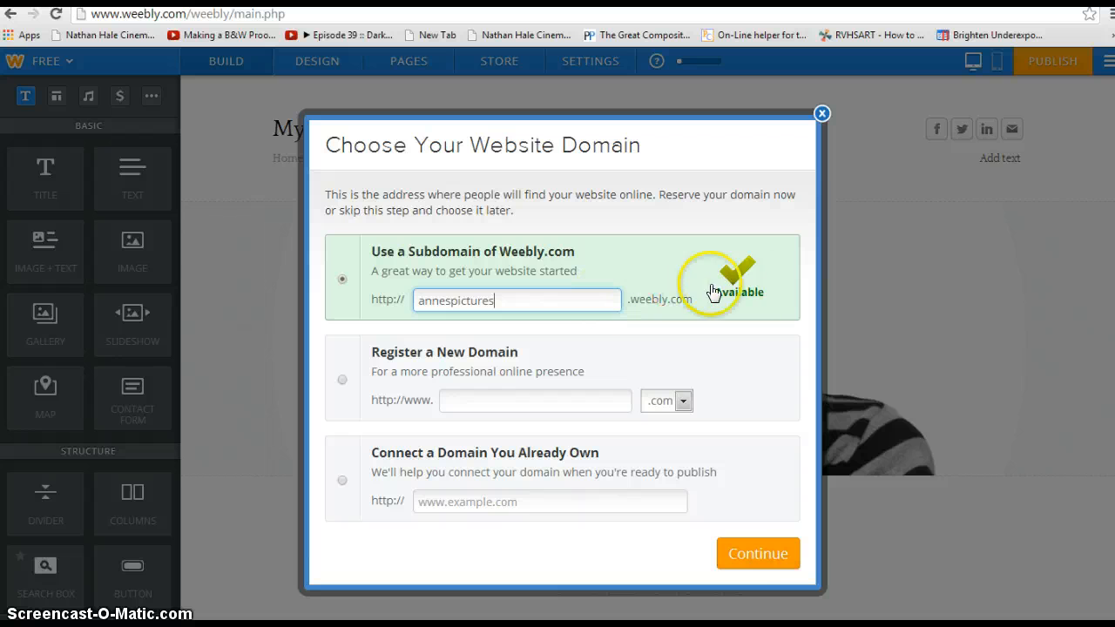
Step: Try 'halephoto' and 'halephoto1', then settle on the owner's-name-plus-'pictures' subdomain and continue
{"action": "left_click", "coordinate": [537, 294]}
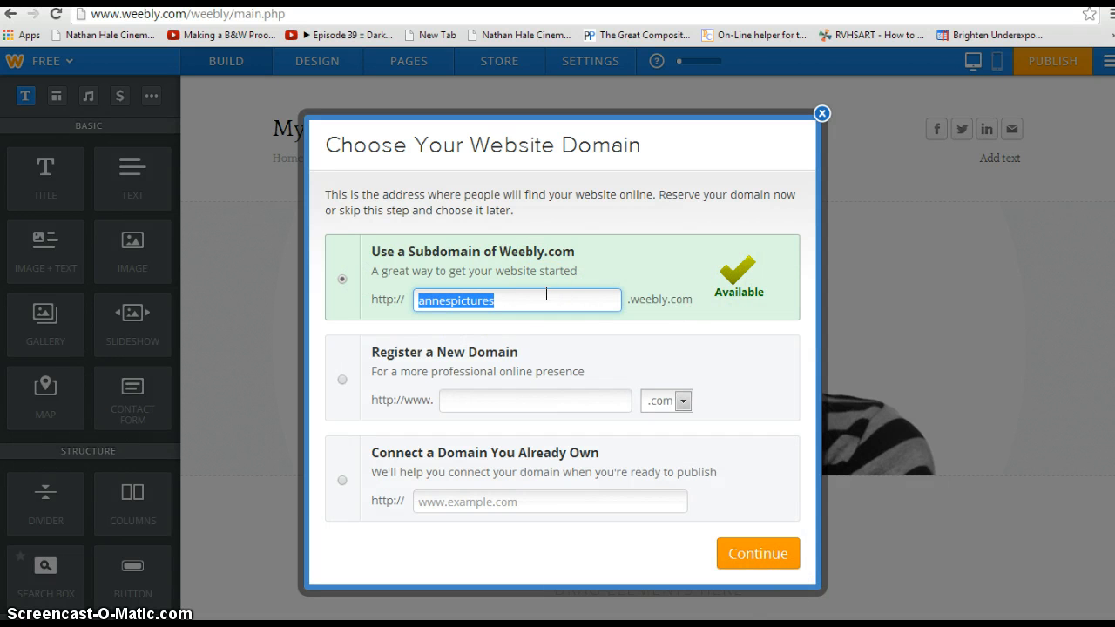
{"action": "type", "text": "hale"}
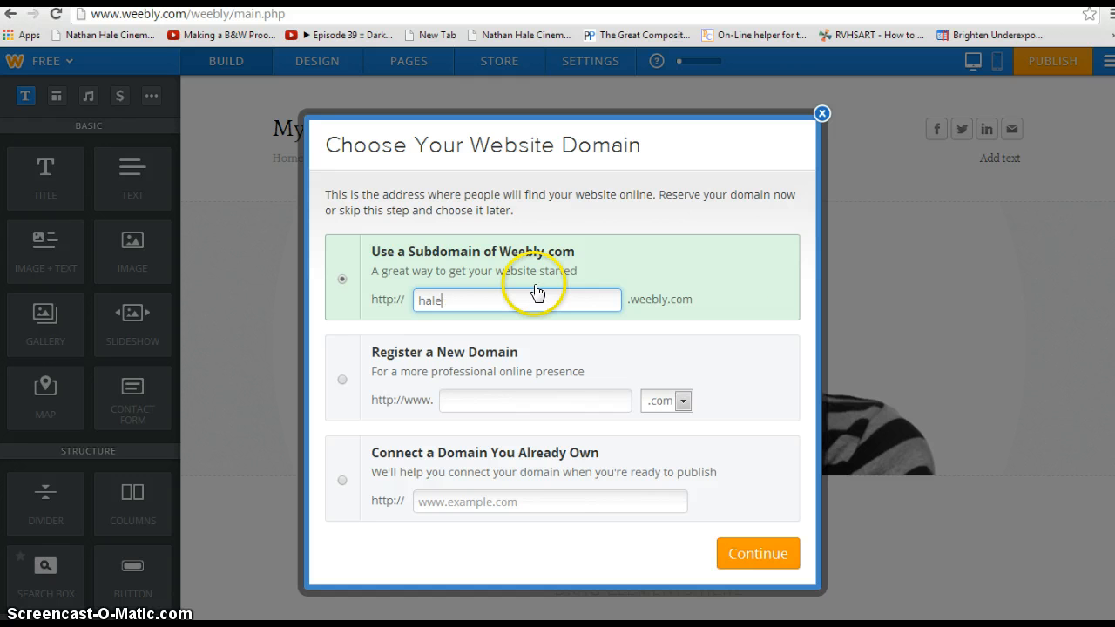
{"action": "type", "text": "photo"}
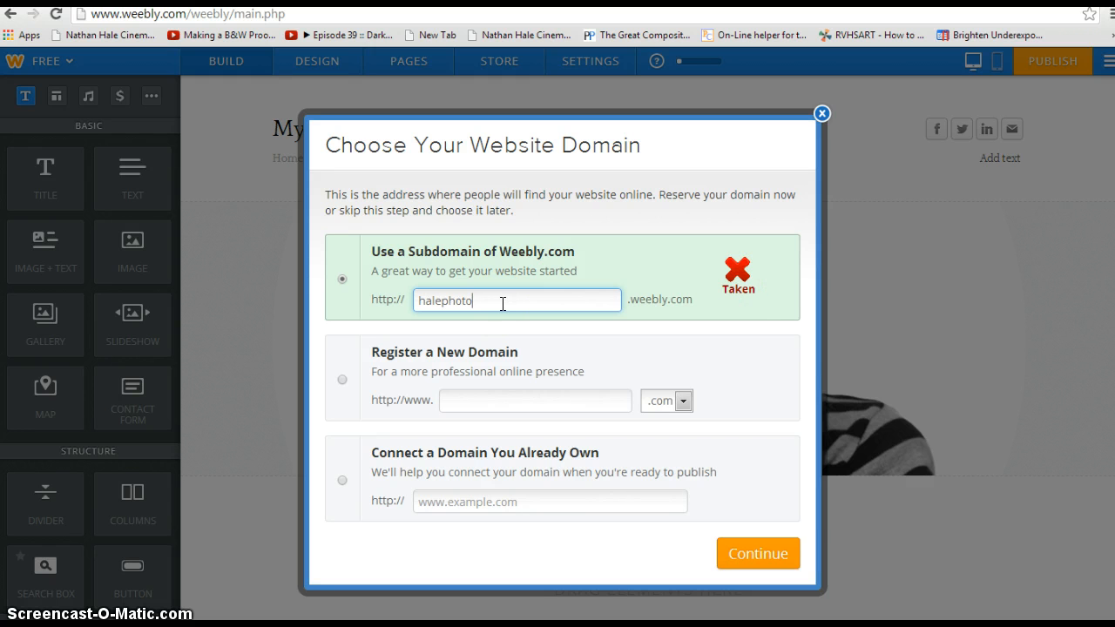
{"action": "type", "text": "1"}
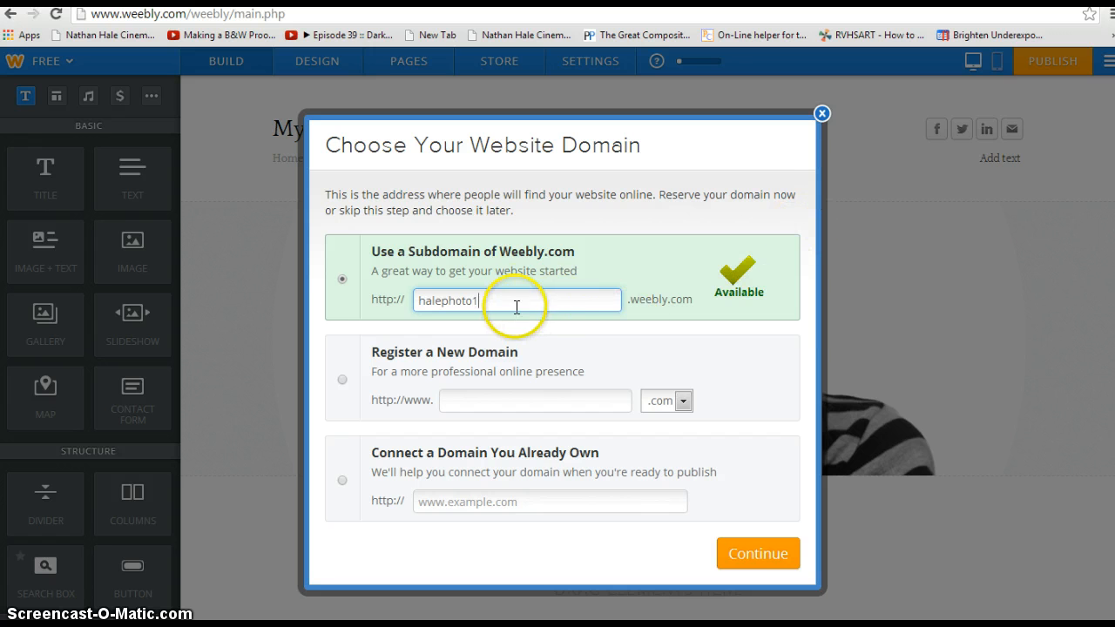
{"action": "left_click", "coordinate": [516, 295]}
{"action": "key", "text": "BackSpace"}
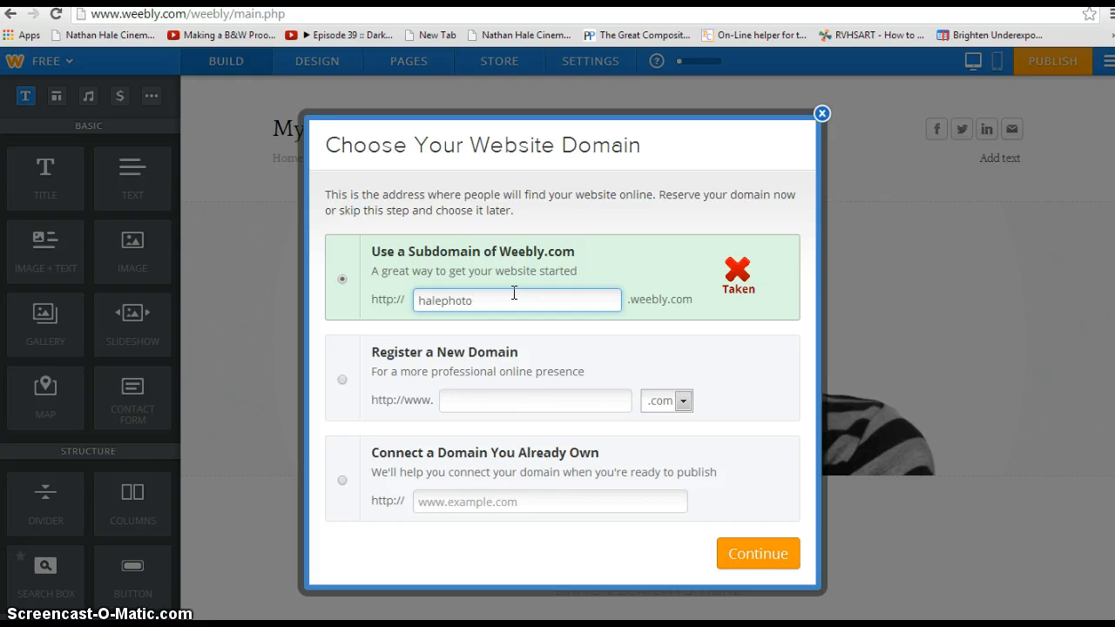
{"action": "left_click_drag", "start_coordinate": [480, 300], "coordinate": [414, 299]}
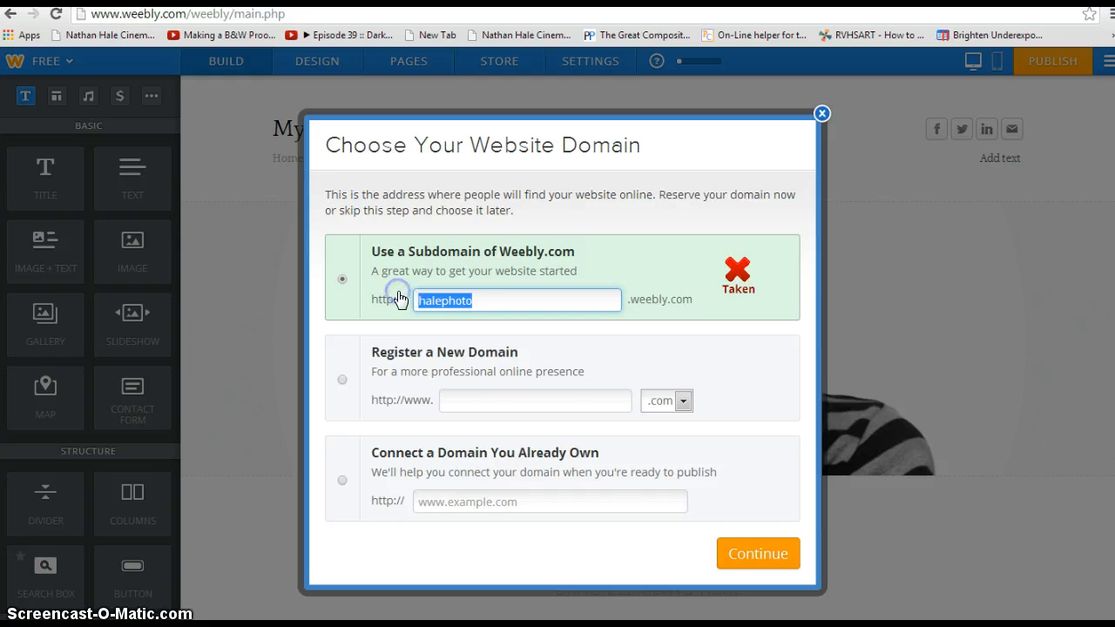
{"action": "type", "text": "annesphotos"}
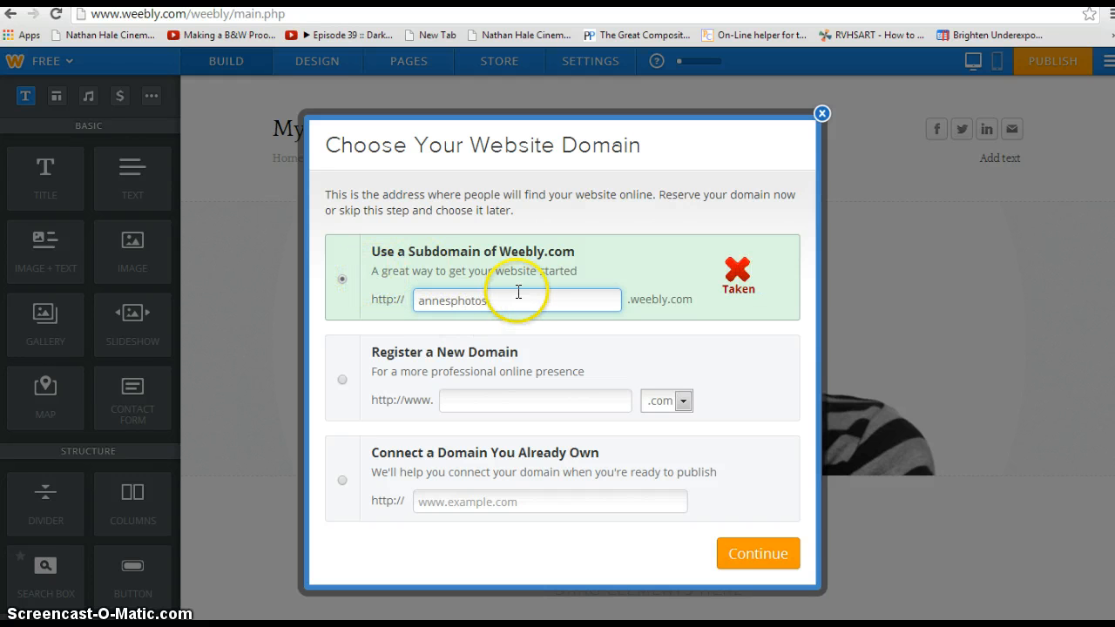
{"action": "key", "text": "BackSpace"}
{"action": "key", "text": "BackSpace"}
{"action": "key", "text": "BackSpace"}
{"action": "key", "text": "BackSpace"}
{"action": "key", "text": "BackSpace"}
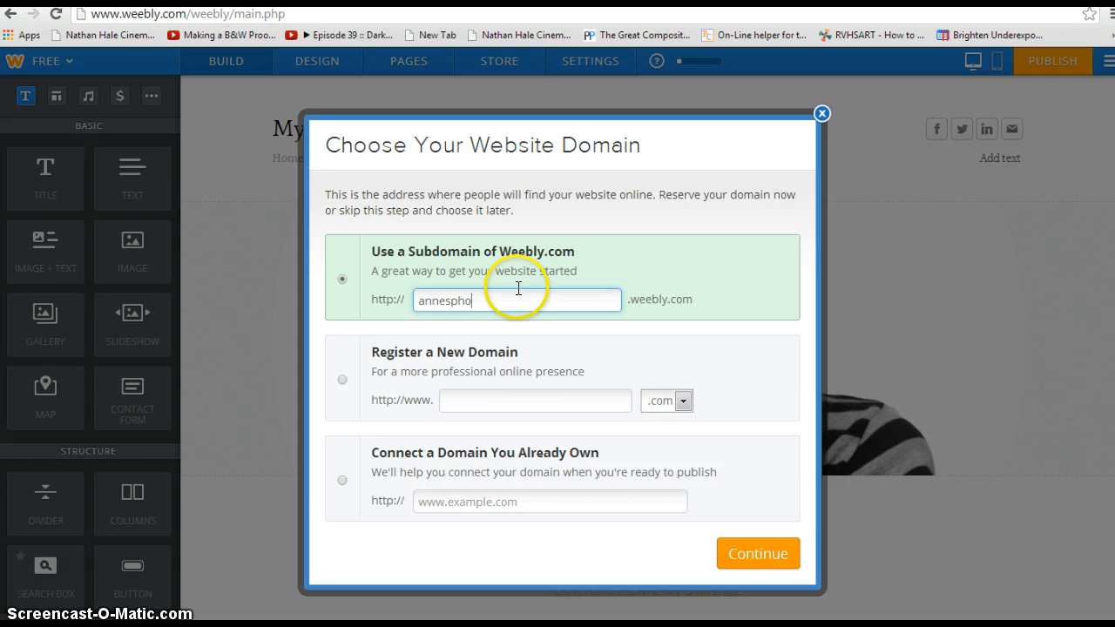
{"action": "type", "text": "ictures"}
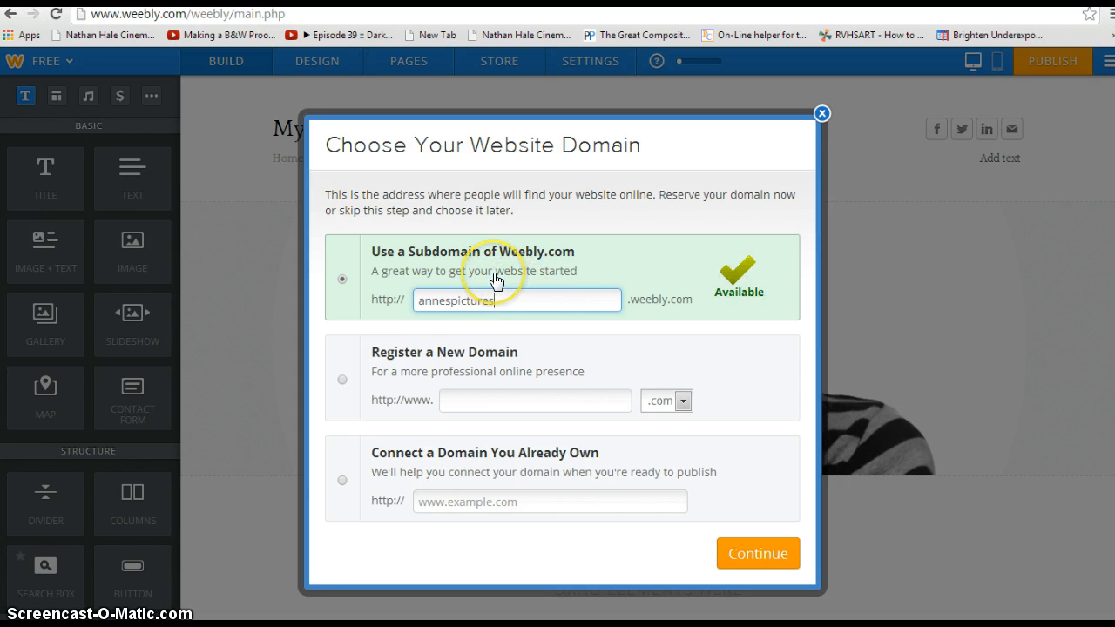
{"action": "left_click", "coordinate": [746, 564]}
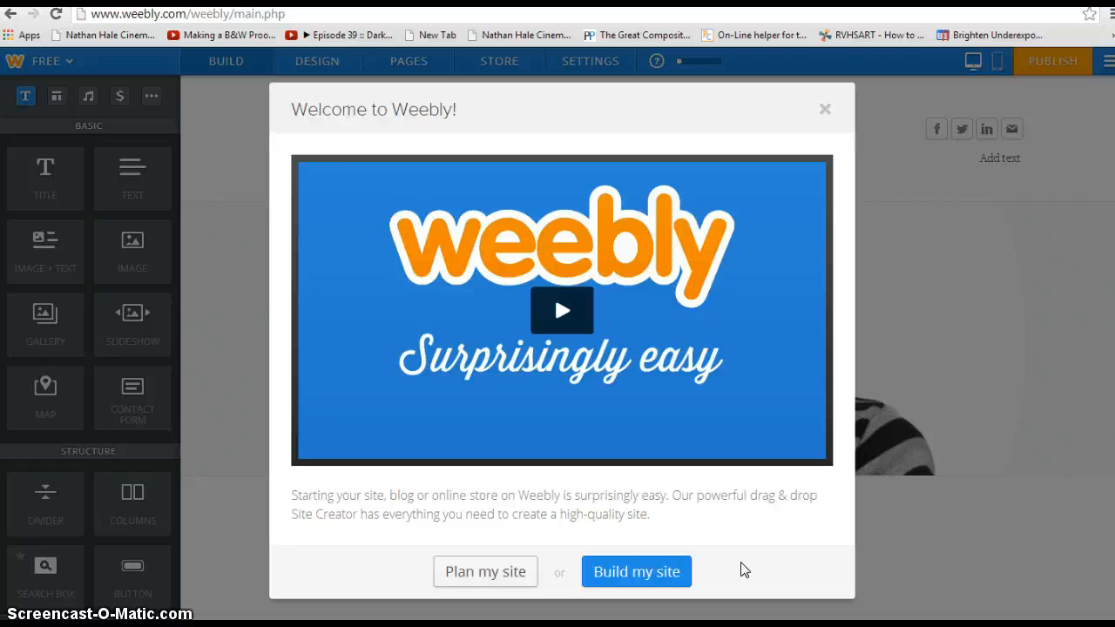
Step: Choose Build my site in the Welcome to Weebly dialog
{"action": "left_click", "coordinate": [677, 572]}
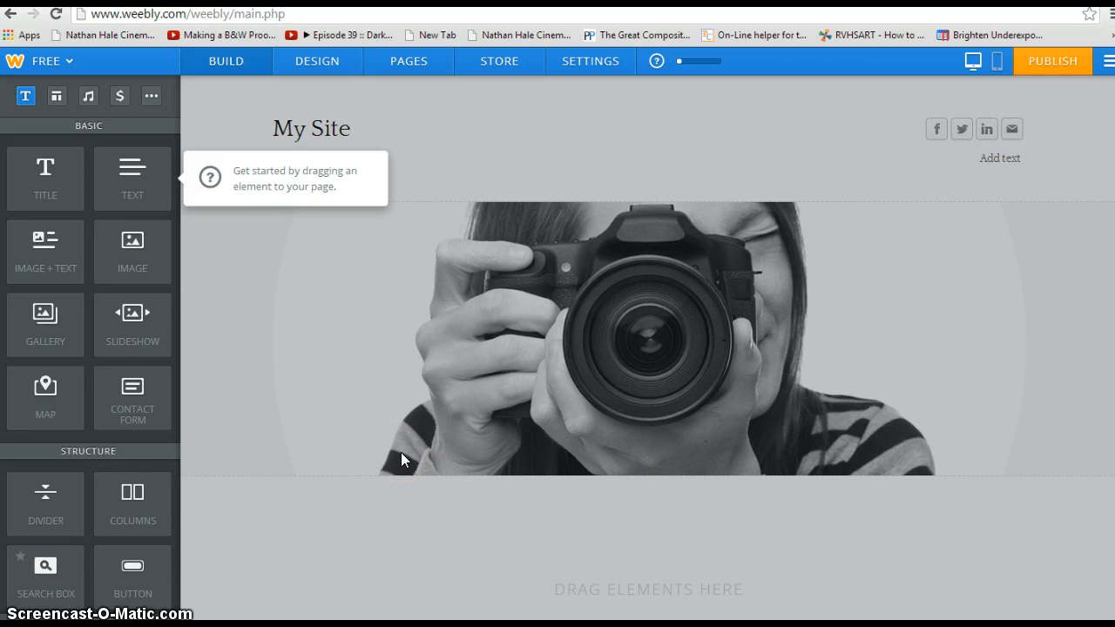
Step: Replace the 'My Site' header title with the owner's first name followed by 'Pictures'
{"action": "left_click", "coordinate": [643, 199]}
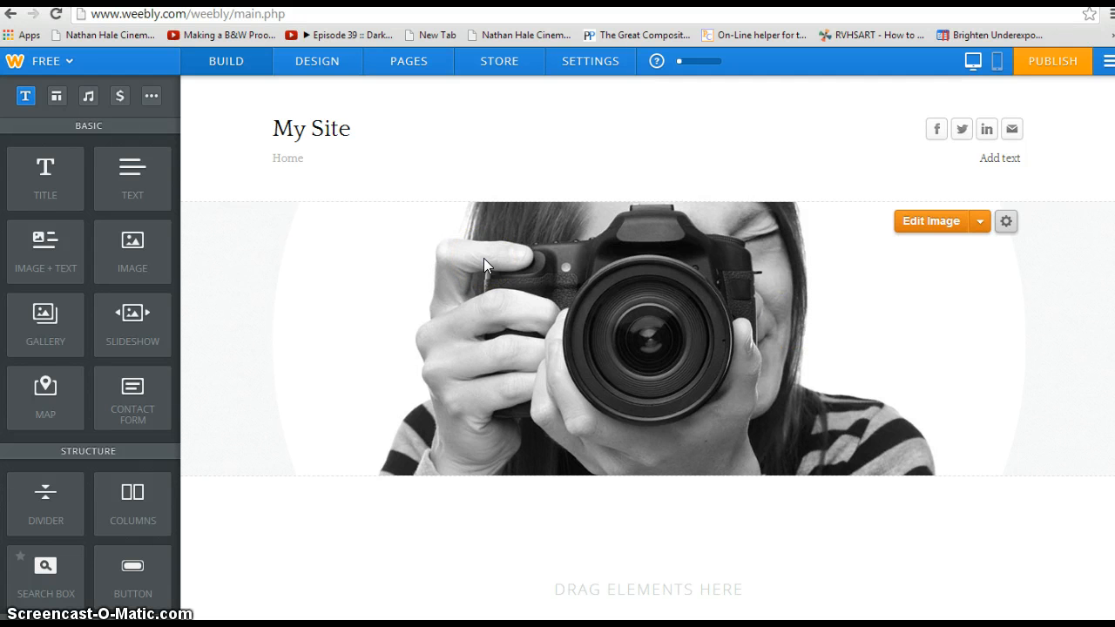
{"action": "left_click", "coordinate": [340, 127]}
{"action": "left_click", "coordinate": [348, 130]}
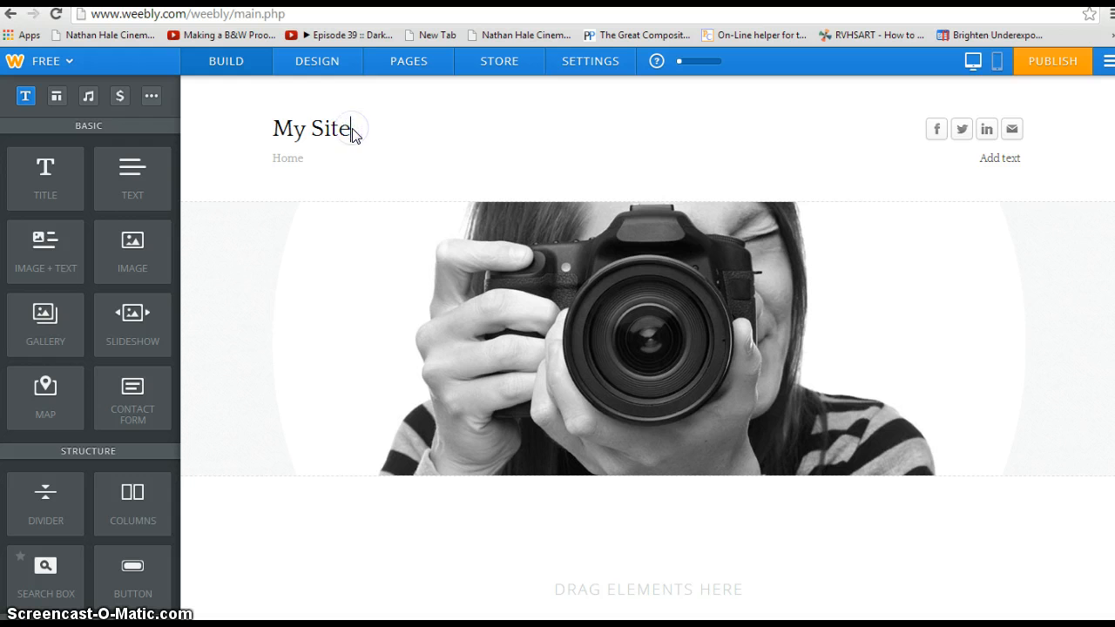
{"action": "key", "text": "BackSpace"}
{"action": "key", "text": "BackSpace"}
{"action": "key", "text": "BackSpace"}
{"action": "key", "text": "BackSpace"}
{"action": "key", "text": "BackSpace"}
{"action": "key", "text": "BackSpace"}
{"action": "key", "text": "BackSpace"}
{"action": "type", "text": "Anne's Pict"}
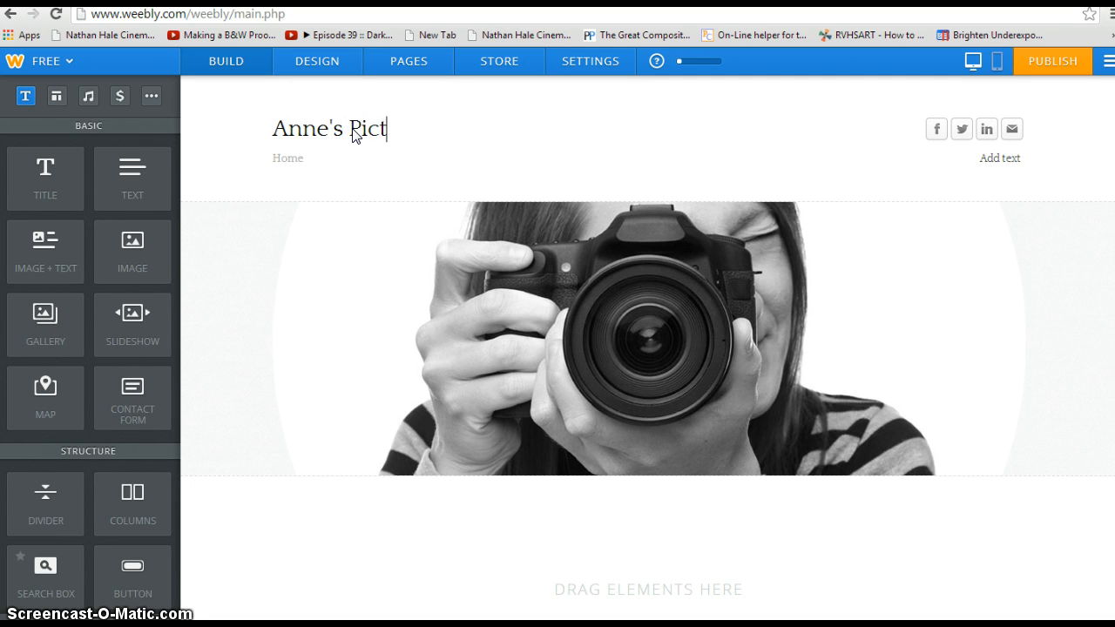
{"action": "type", "text": "ures"}
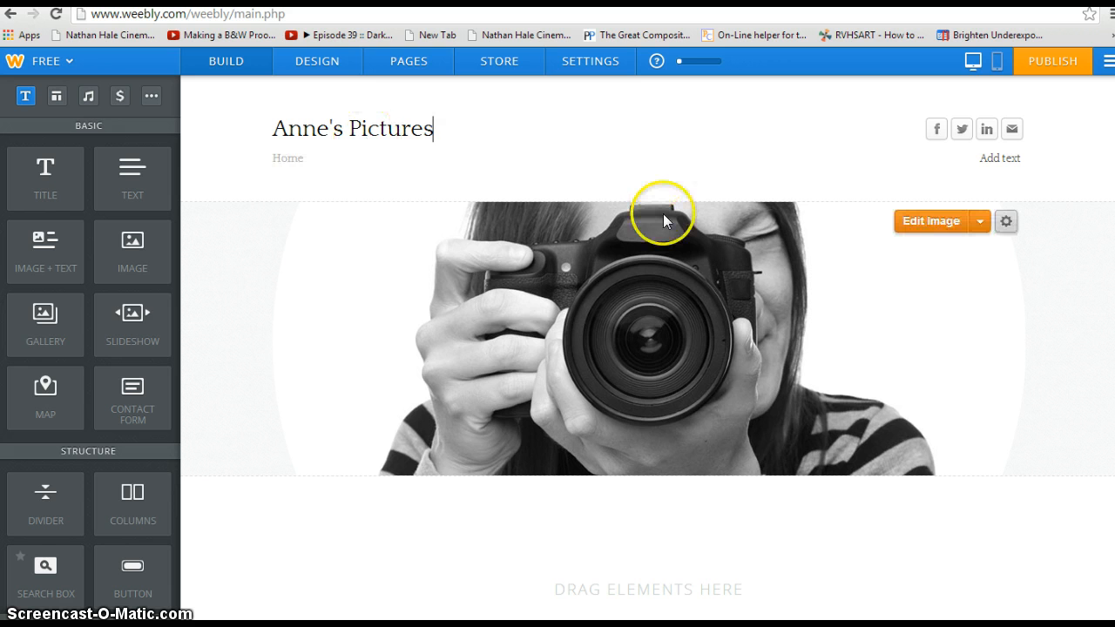
{"action": "left_click", "coordinate": [976, 222]}
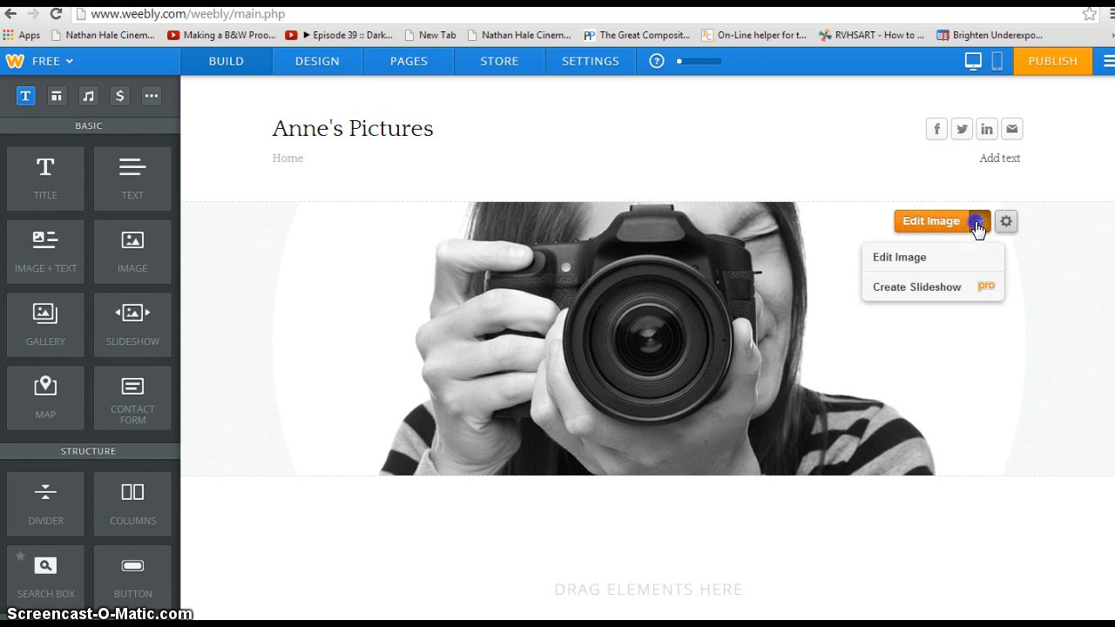
Step: Open the header photo in the image editor, then cancel without changing it
{"action": "left_click", "coordinate": [879, 260]}
{"action": "left_click", "coordinate": [636, 329]}
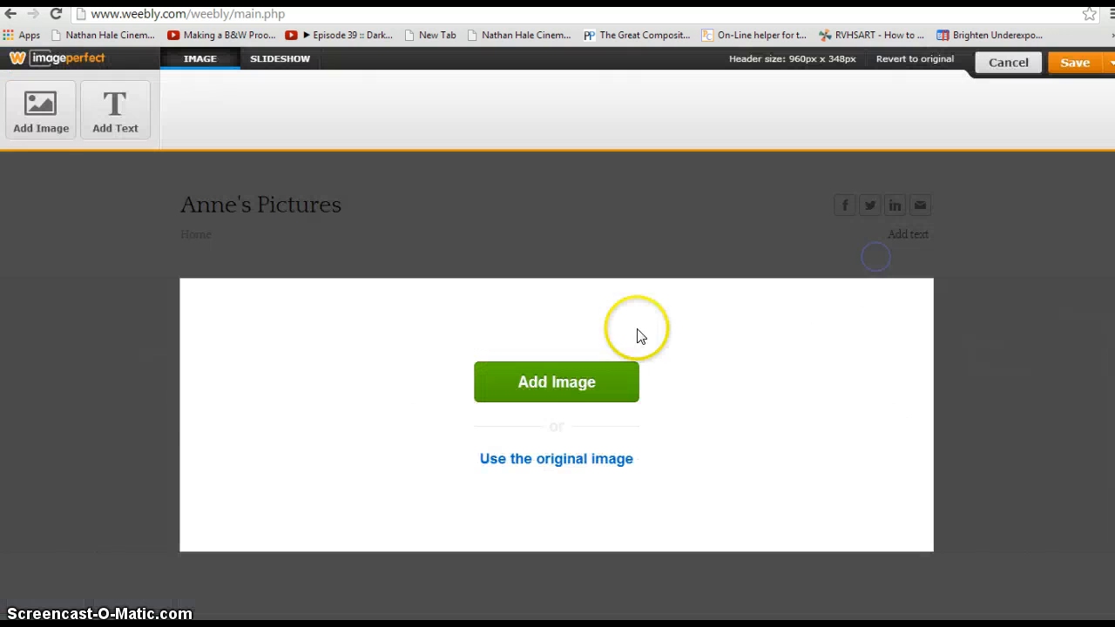
{"action": "left_click", "coordinate": [577, 388]}
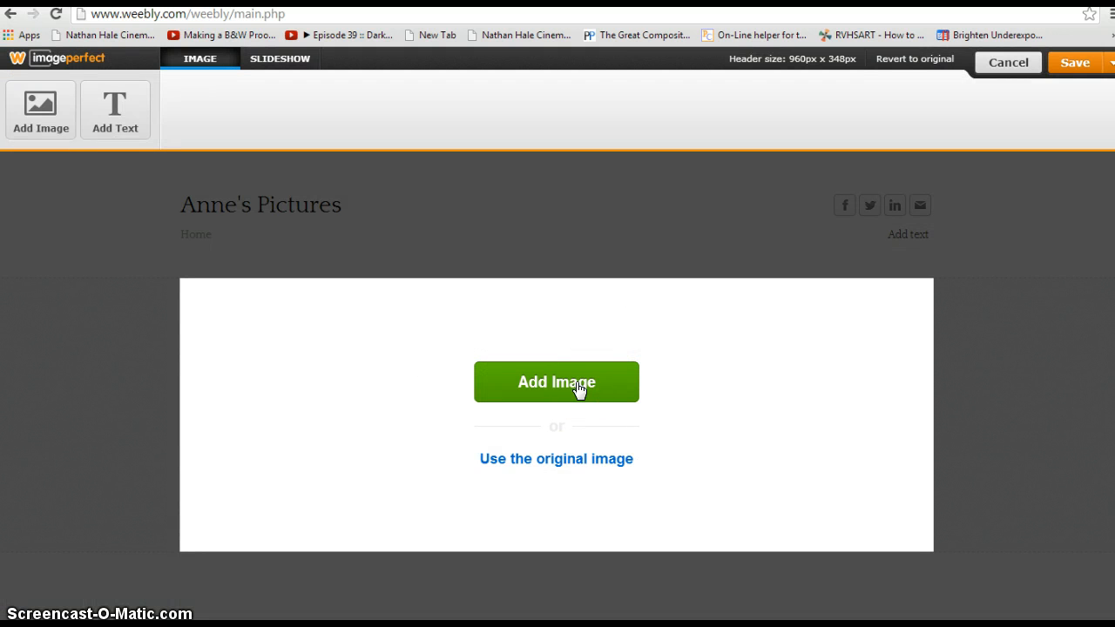
{"action": "left_click", "coordinate": [1007, 62]}
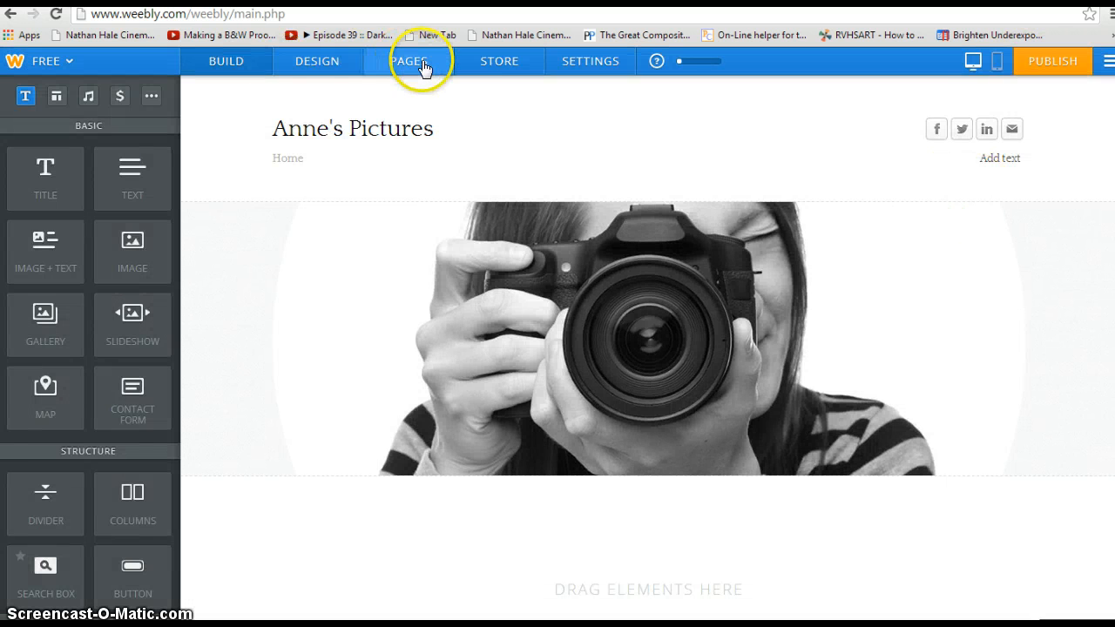
{"action": "left_click", "coordinate": [435, 128]}
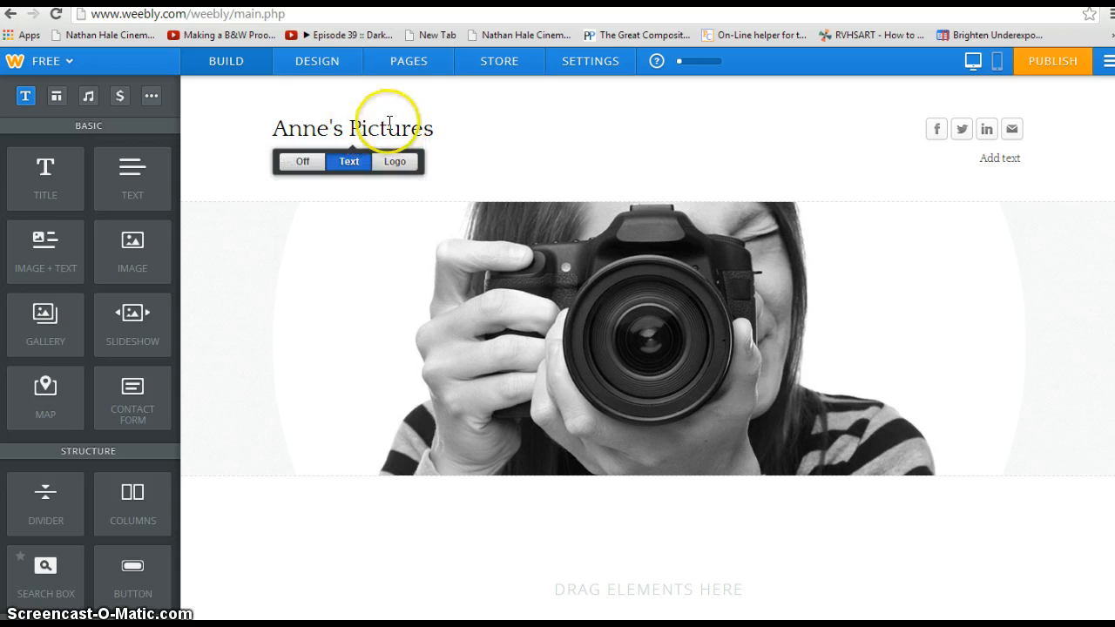
{"action": "left_click", "coordinate": [344, 166]}
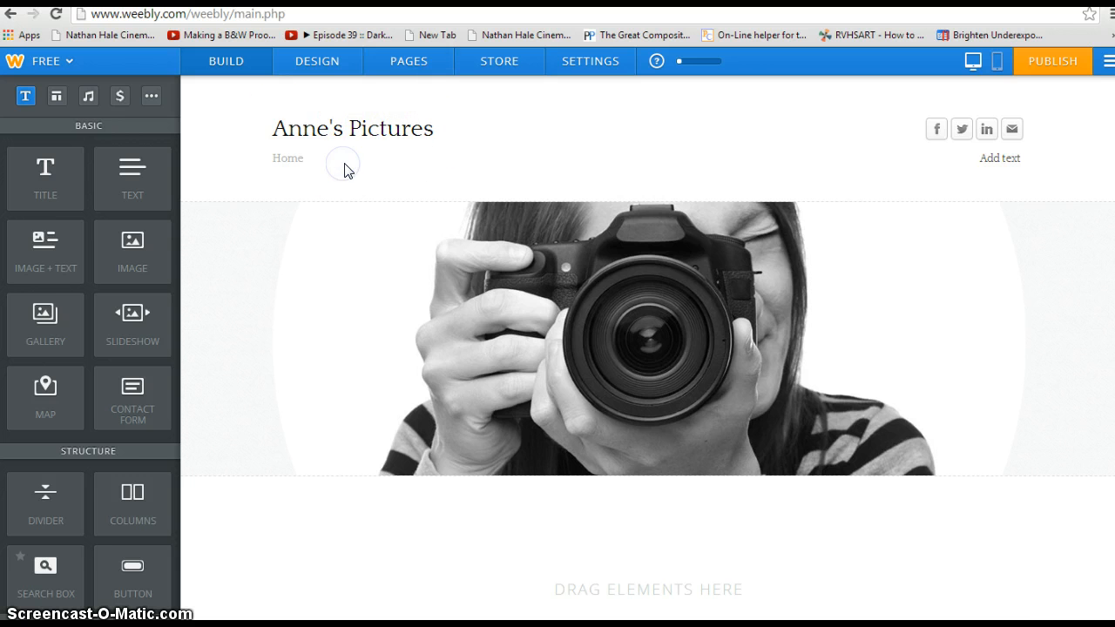
{"action": "left_click", "coordinate": [431, 133]}
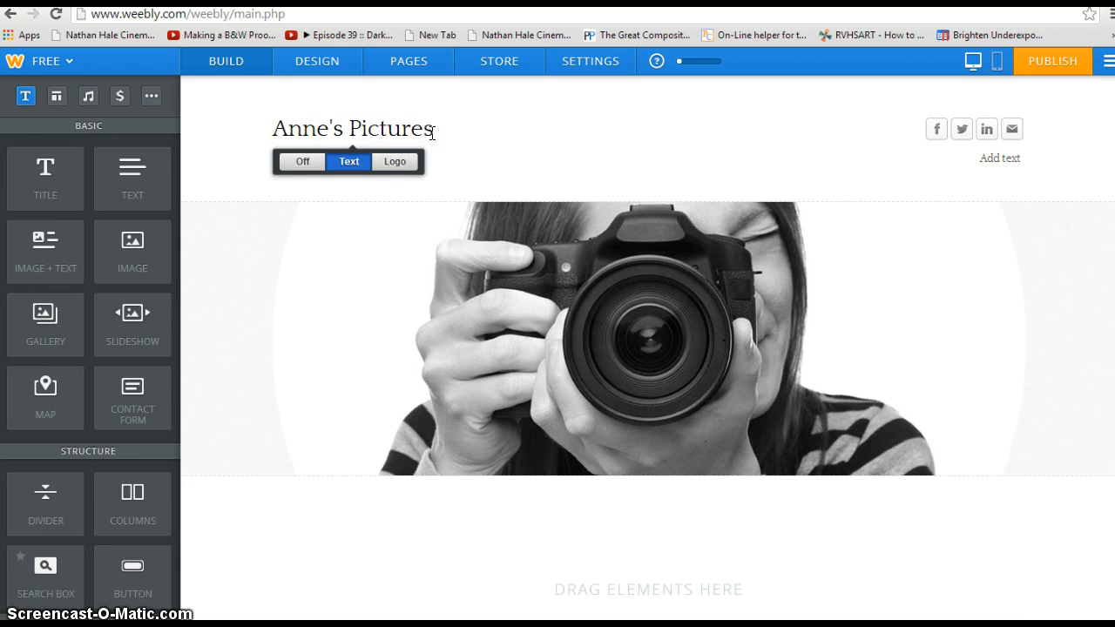
{"action": "left_click_drag", "start_coordinate": [432, 133], "coordinate": [300, 126]}
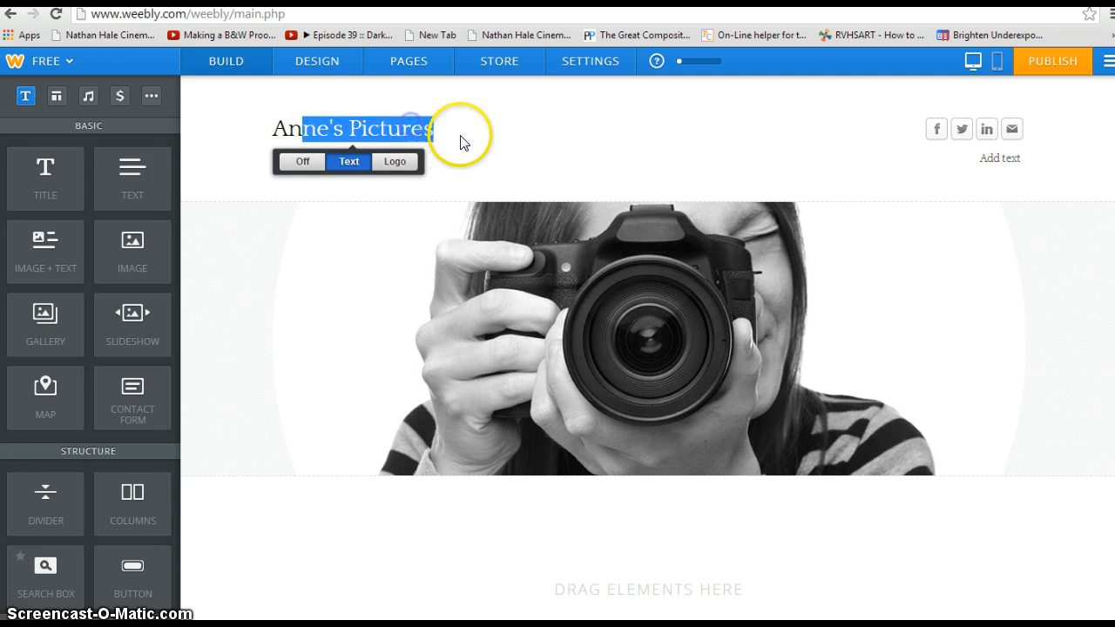
{"action": "left_click", "coordinate": [562, 137]}
{"action": "left_click", "coordinate": [930, 132]}
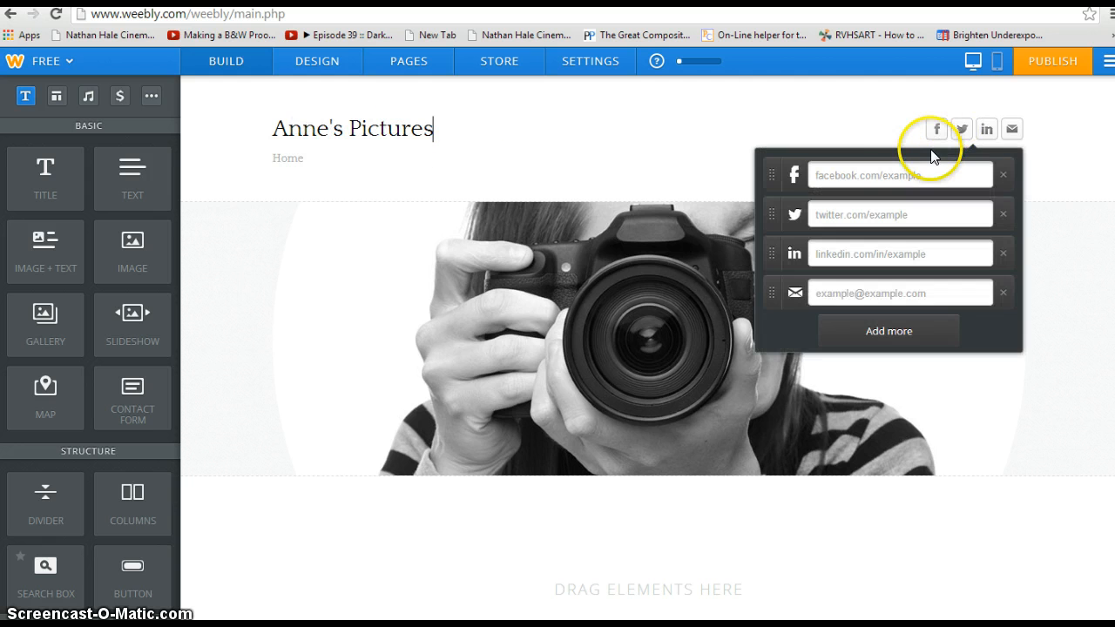
{"action": "left_click", "coordinate": [925, 142]}
{"action": "left_click", "coordinate": [938, 131]}
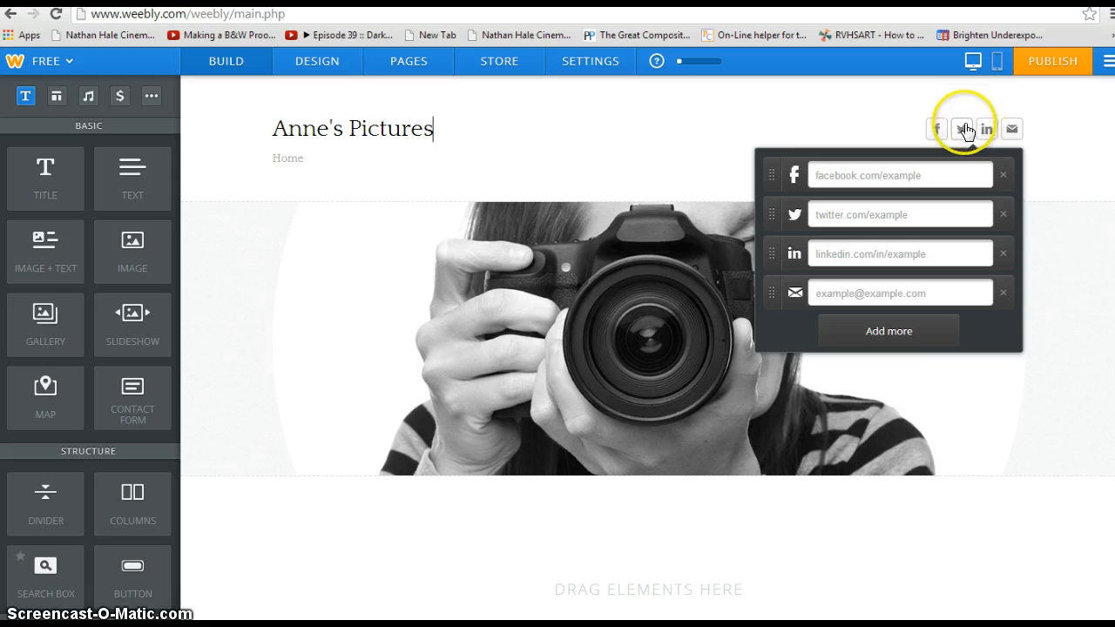
{"action": "left_click", "coordinate": [1009, 131]}
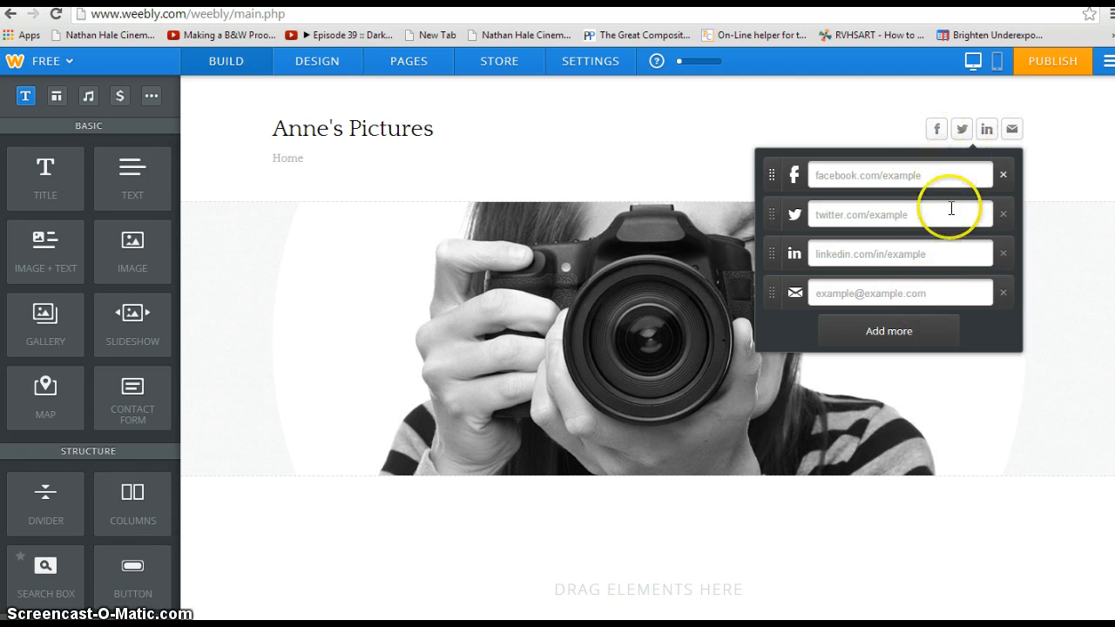
{"action": "left_click", "coordinate": [938, 135]}
{"action": "left_click", "coordinate": [908, 171]}
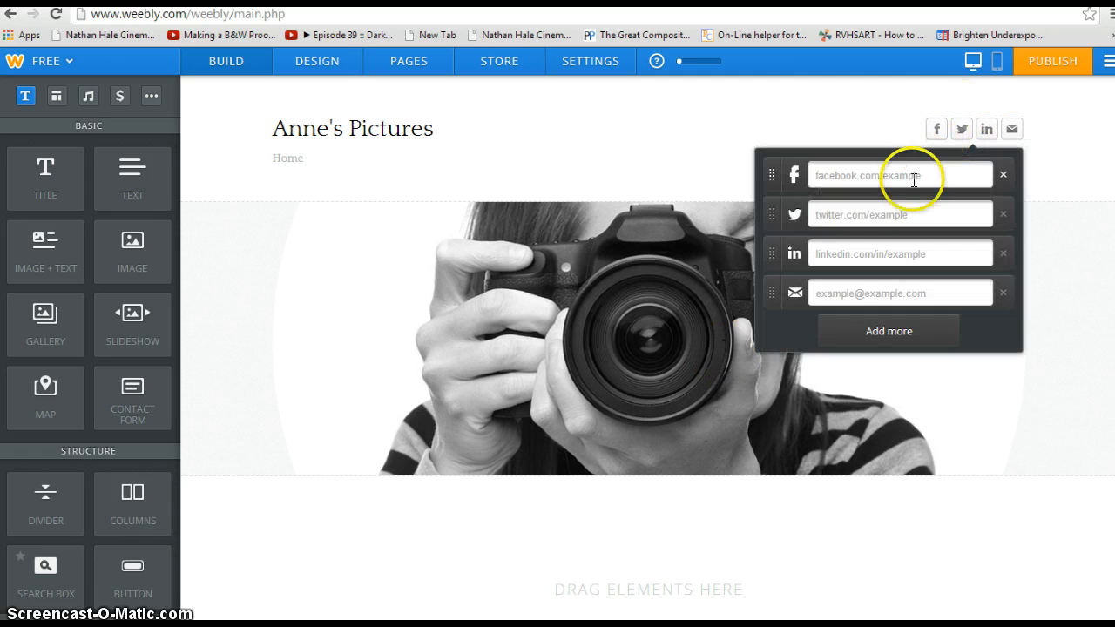
{"action": "left_click", "coordinate": [711, 133]}
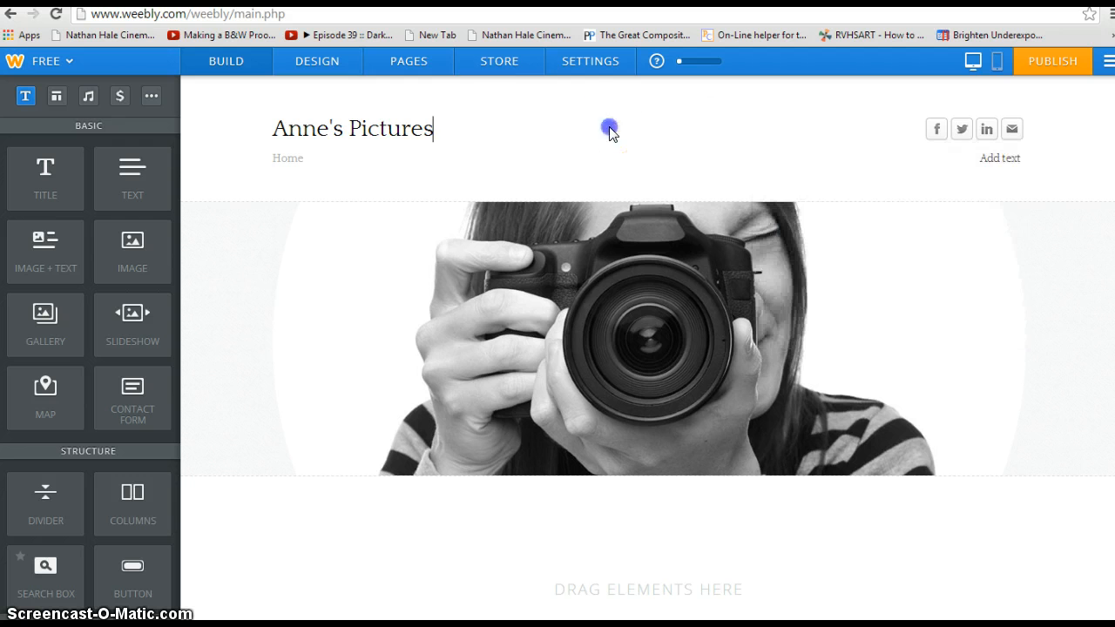
{"action": "left_click", "coordinate": [954, 126]}
{"action": "left_click", "coordinate": [480, 256]}
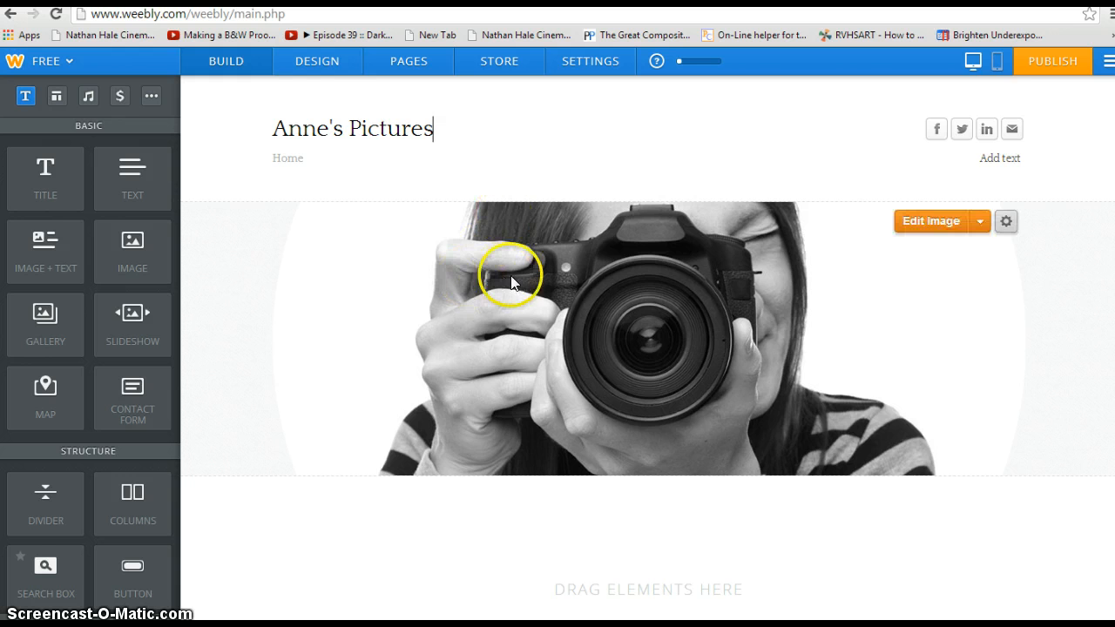
{"action": "scroll", "coordinate": [510, 281], "scroll_direction": "down", "scroll_amount": 1}
{"action": "scroll", "coordinate": [512, 282], "scroll_direction": "up", "scroll_amount": 1}
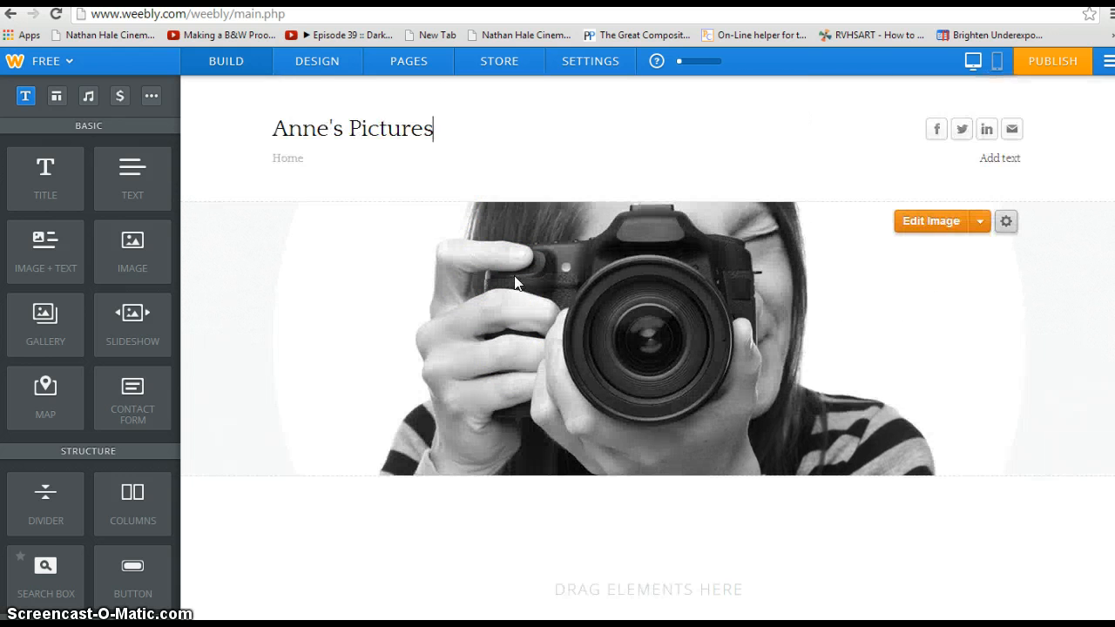
{"action": "scroll", "coordinate": [514, 281], "scroll_direction": "down", "scroll_amount": 3}
{"action": "left_click", "coordinate": [620, 320]}
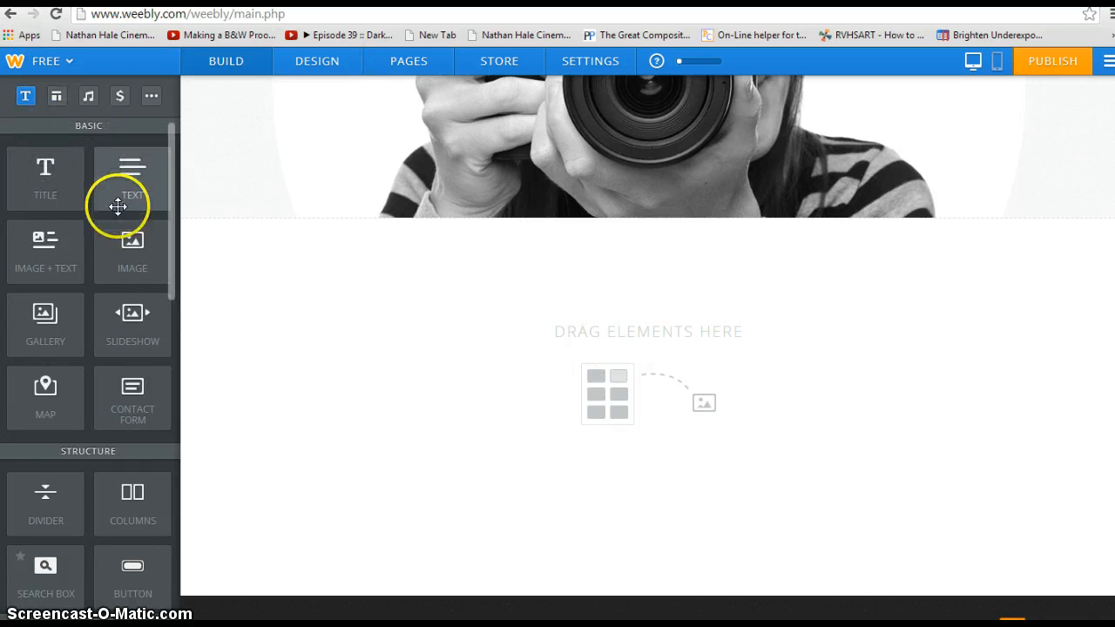
{"action": "scroll", "coordinate": [99, 486], "scroll_direction": "down", "scroll_amount": 2}
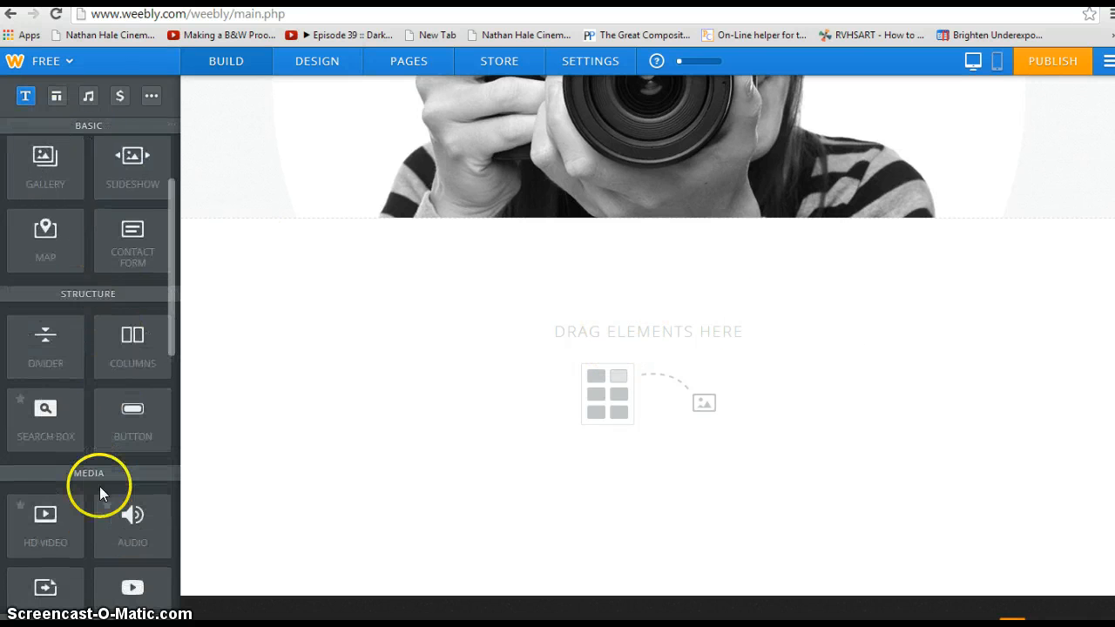
{"action": "scroll", "coordinate": [99, 486], "scroll_direction": "up", "scroll_amount": 2}
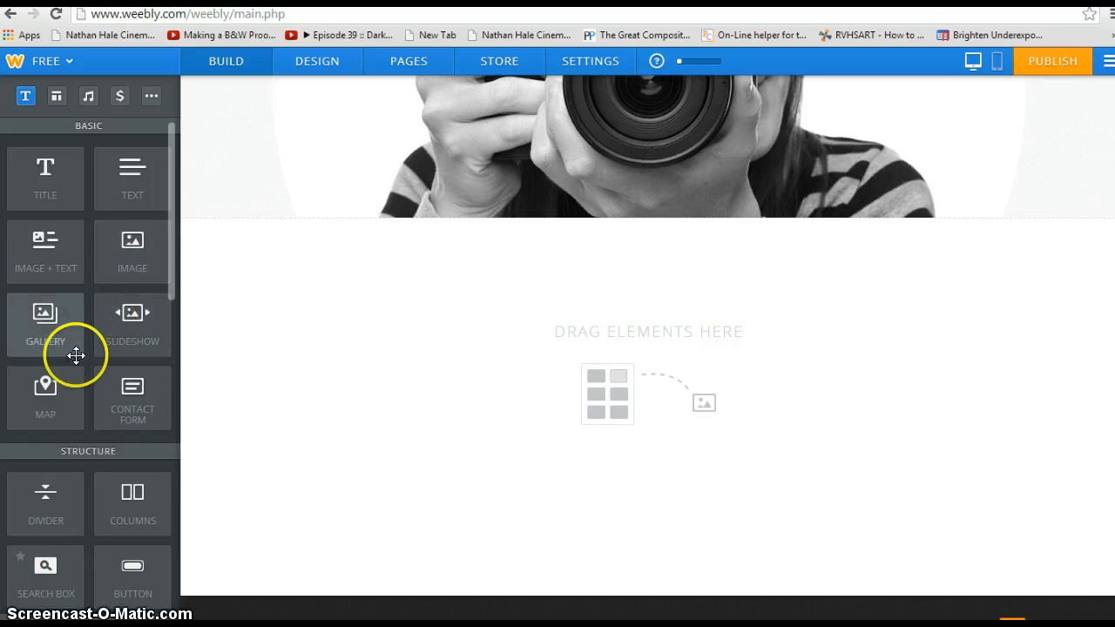
{"action": "scroll", "coordinate": [117, 390], "scroll_direction": "down", "scroll_amount": 1}
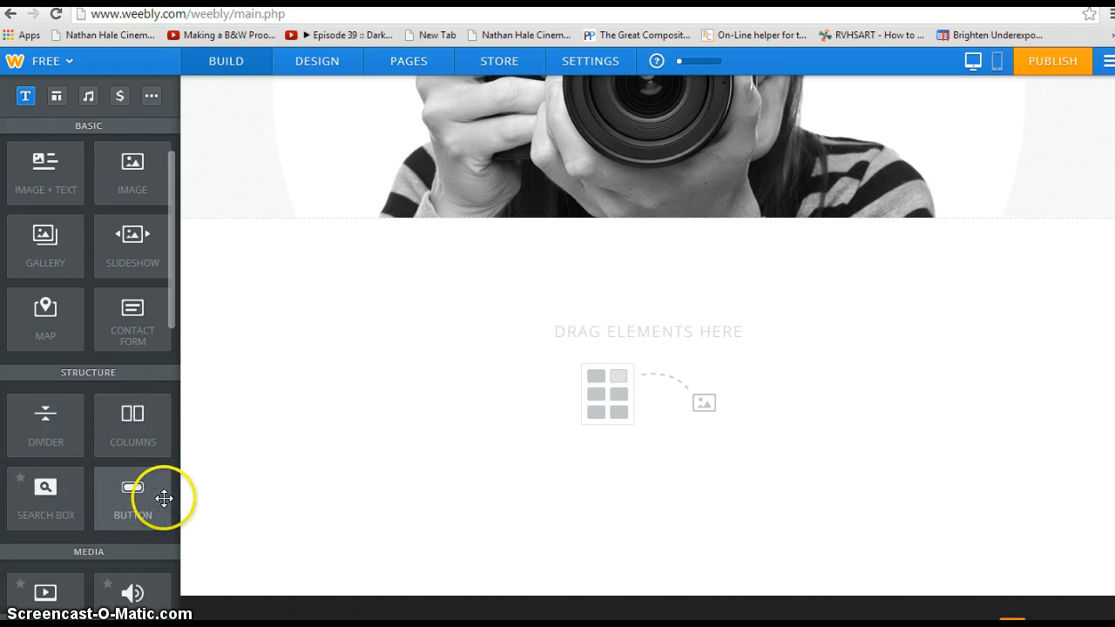
{"action": "scroll", "coordinate": [163, 498], "scroll_direction": "down", "scroll_amount": 1}
{"action": "scroll", "coordinate": [165, 497], "scroll_direction": "down", "scroll_amount": 3}
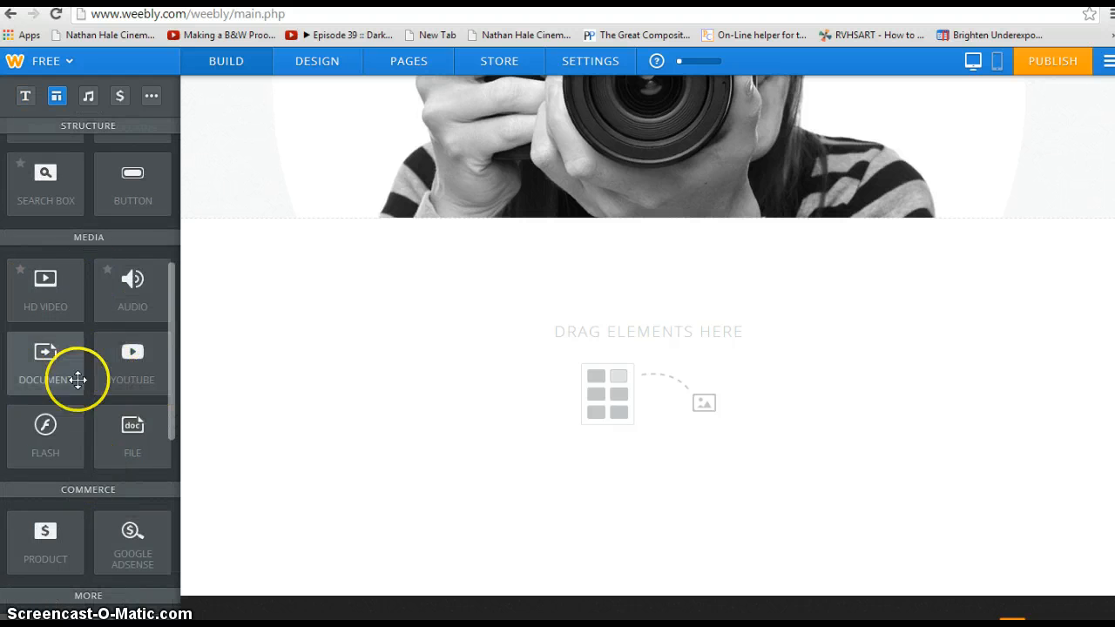
{"action": "scroll", "coordinate": [107, 478], "scroll_direction": "down", "scroll_amount": 3}
{"action": "scroll", "coordinate": [130, 457], "scroll_direction": "down", "scroll_amount": 2}
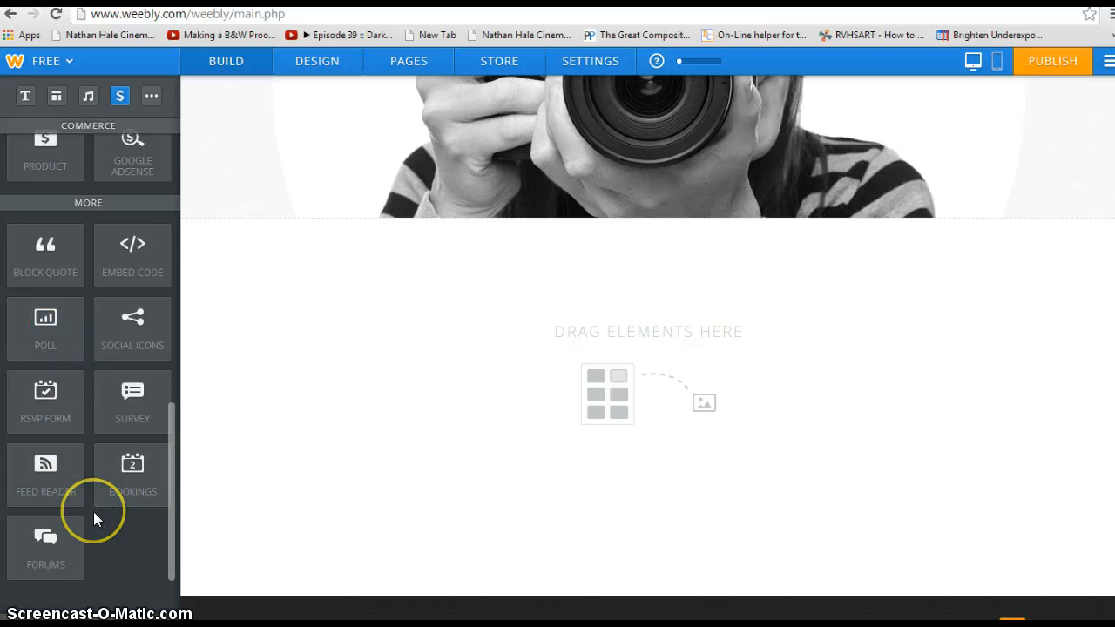
{"action": "scroll", "coordinate": [93, 511], "scroll_direction": "up", "scroll_amount": 5}
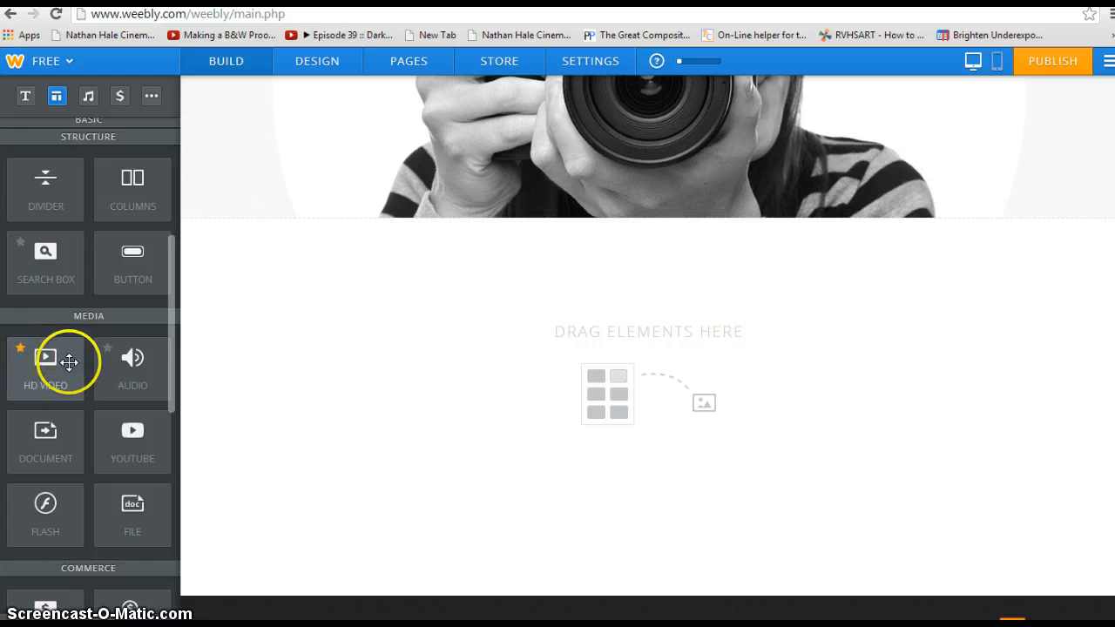
{"action": "scroll", "coordinate": [83, 340], "scroll_direction": "up", "scroll_amount": 2}
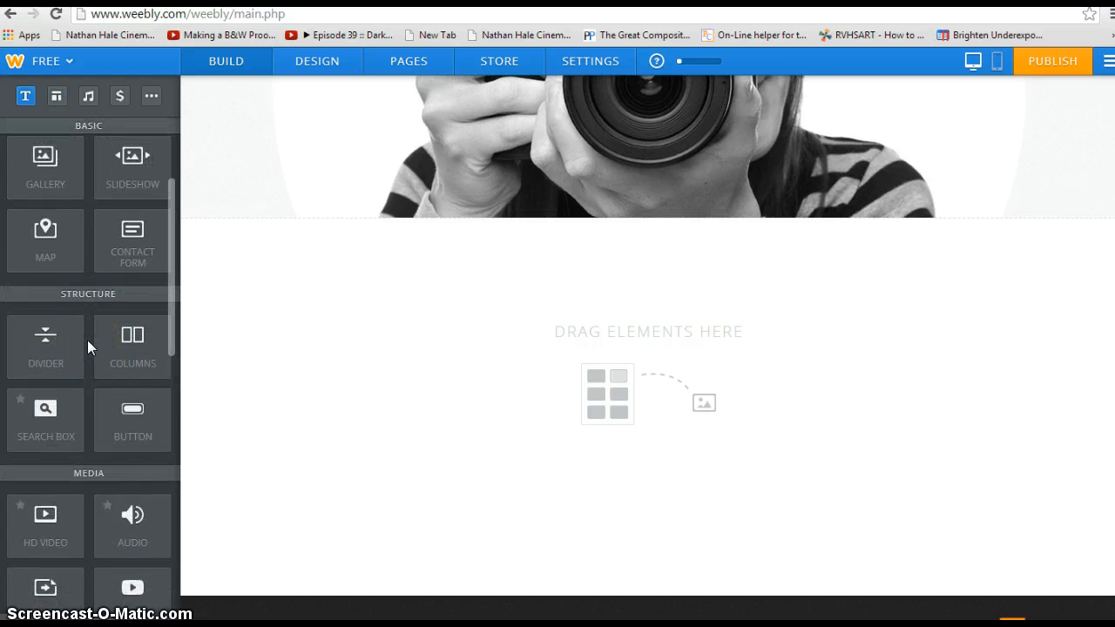
{"action": "scroll", "coordinate": [87, 339], "scroll_direction": "up", "scroll_amount": 2}
{"action": "scroll", "coordinate": [87, 339], "scroll_direction": "down", "scroll_amount": 2}
{"action": "scroll", "coordinate": [87, 340], "scroll_direction": "down", "scroll_amount": 3}
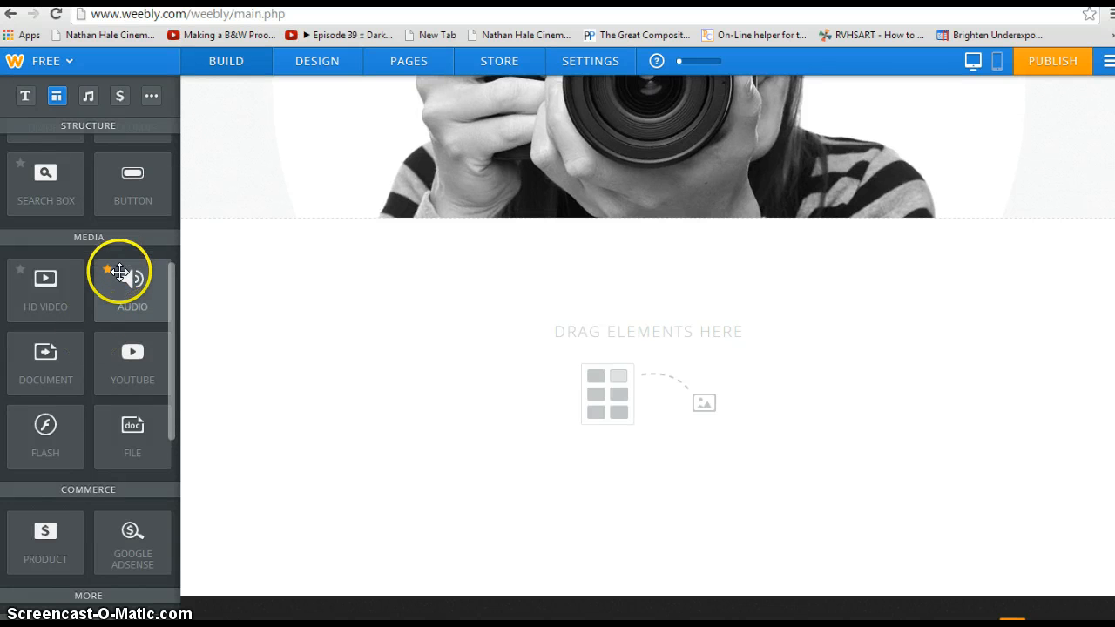
{"action": "scroll", "coordinate": [115, 369], "scroll_direction": "down", "scroll_amount": 3}
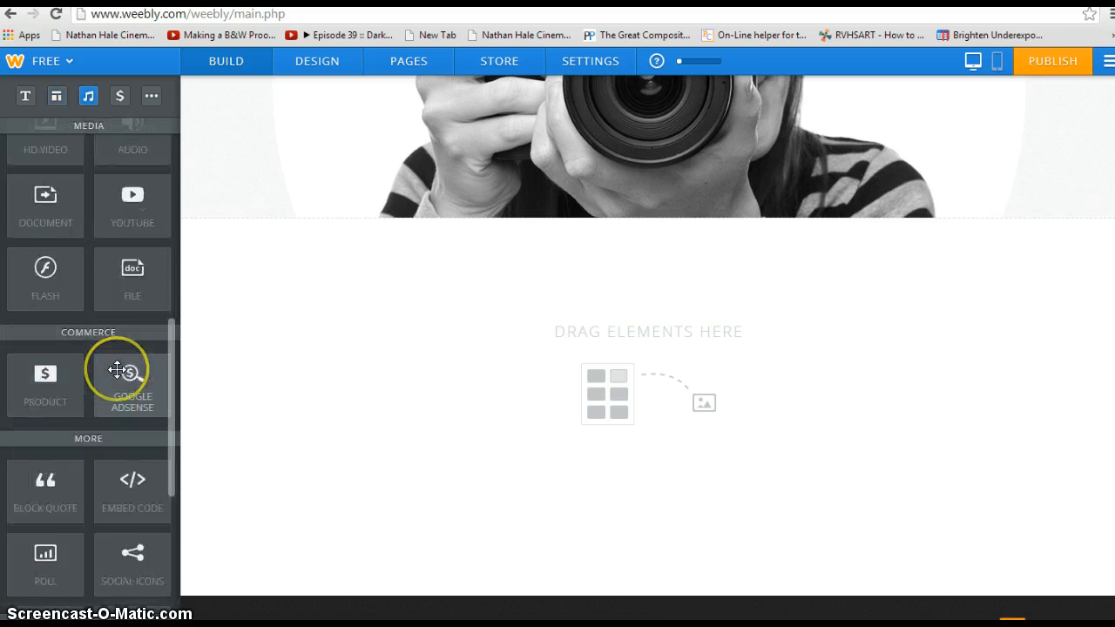
{"action": "scroll", "coordinate": [117, 366], "scroll_direction": "up", "scroll_amount": 3}
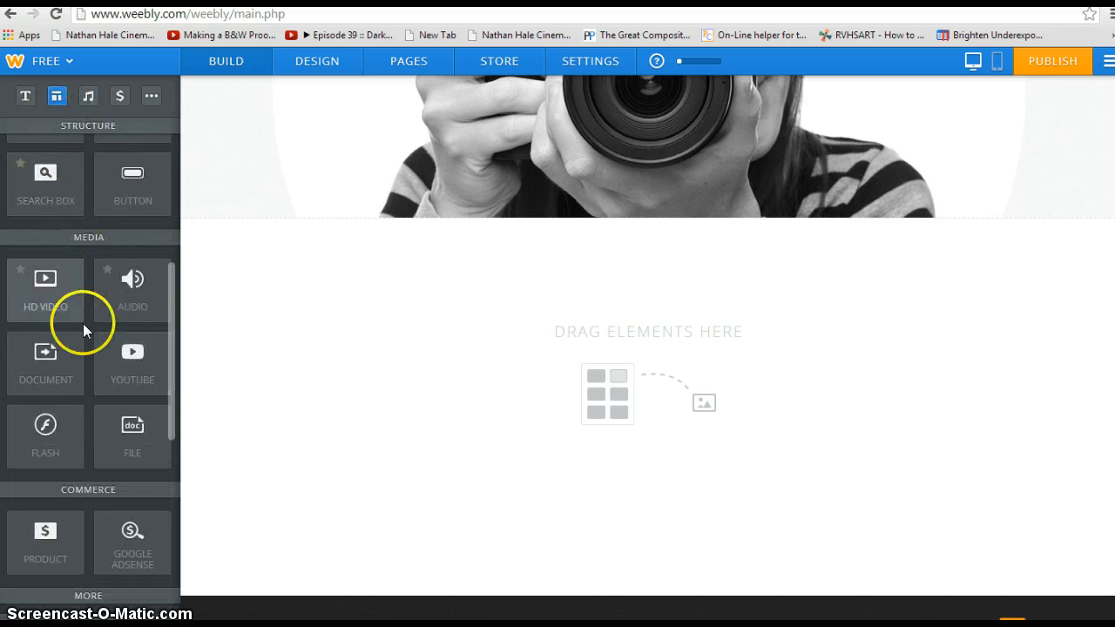
{"action": "scroll", "coordinate": [143, 303], "scroll_direction": "up", "scroll_amount": 5}
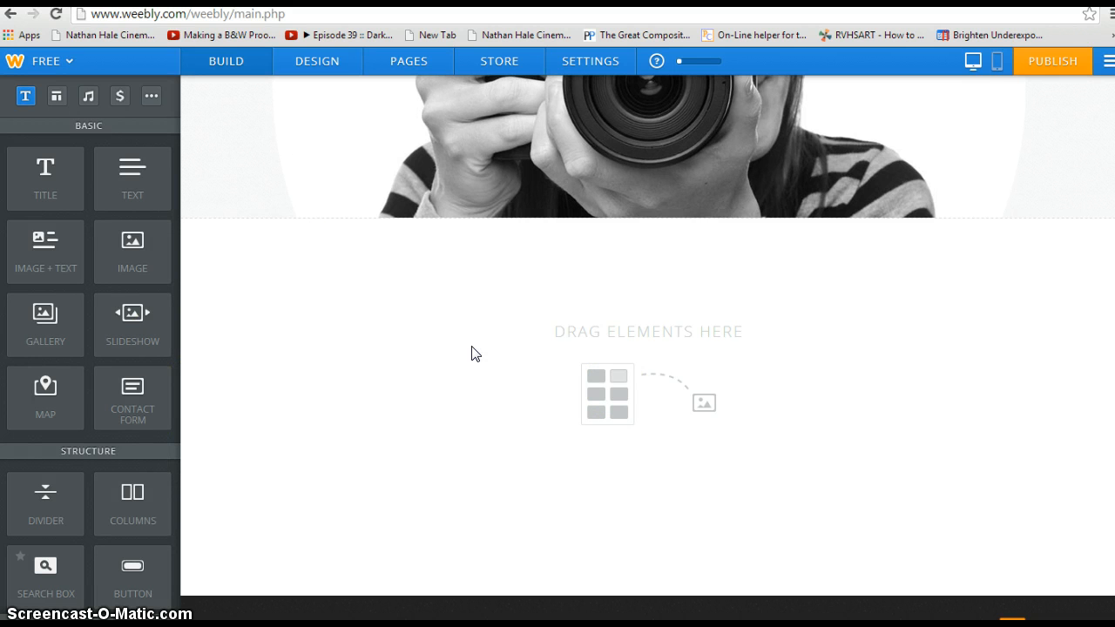
{"action": "scroll", "coordinate": [479, 341], "scroll_direction": "up", "scroll_amount": 3}
Step: Add an Image + Text block below the header photo
{"action": "left_click", "coordinate": [361, 125]}
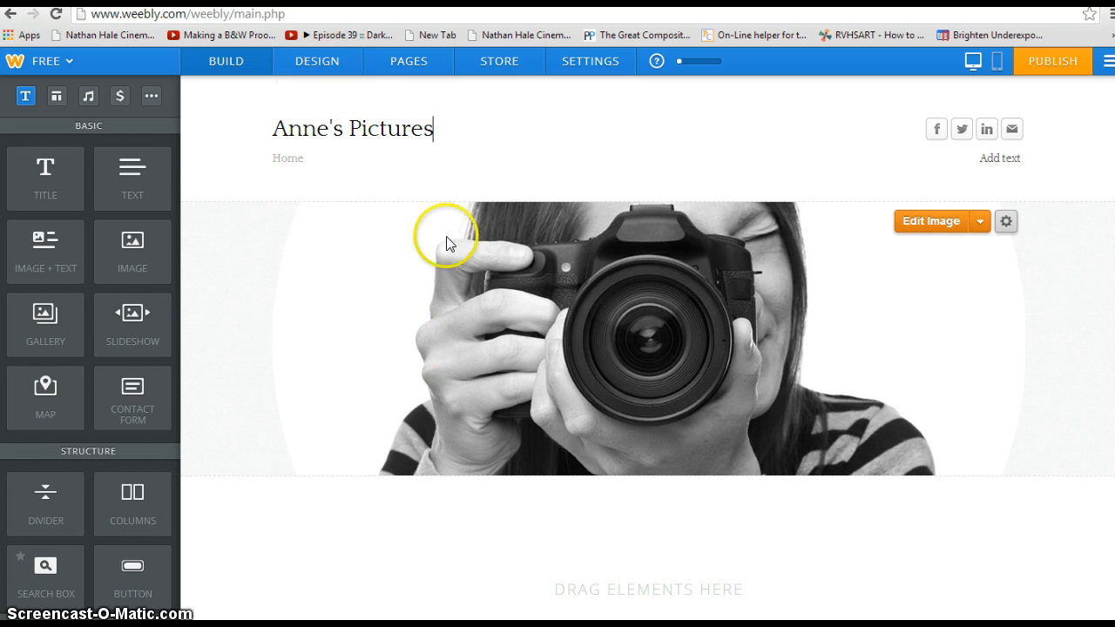
{"action": "scroll", "coordinate": [679, 486], "scroll_direction": "down", "scroll_amount": 3}
{"action": "scroll", "coordinate": [678, 487], "scroll_direction": "up", "scroll_amount": 3}
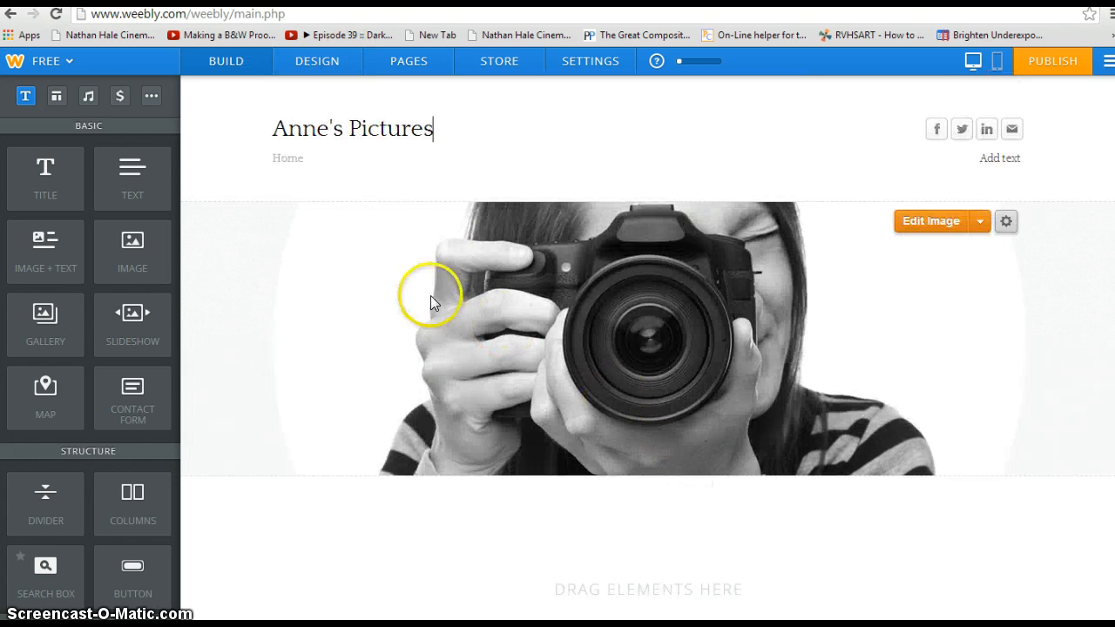
{"action": "scroll", "coordinate": [62, 241], "scroll_direction": "down", "scroll_amount": 2}
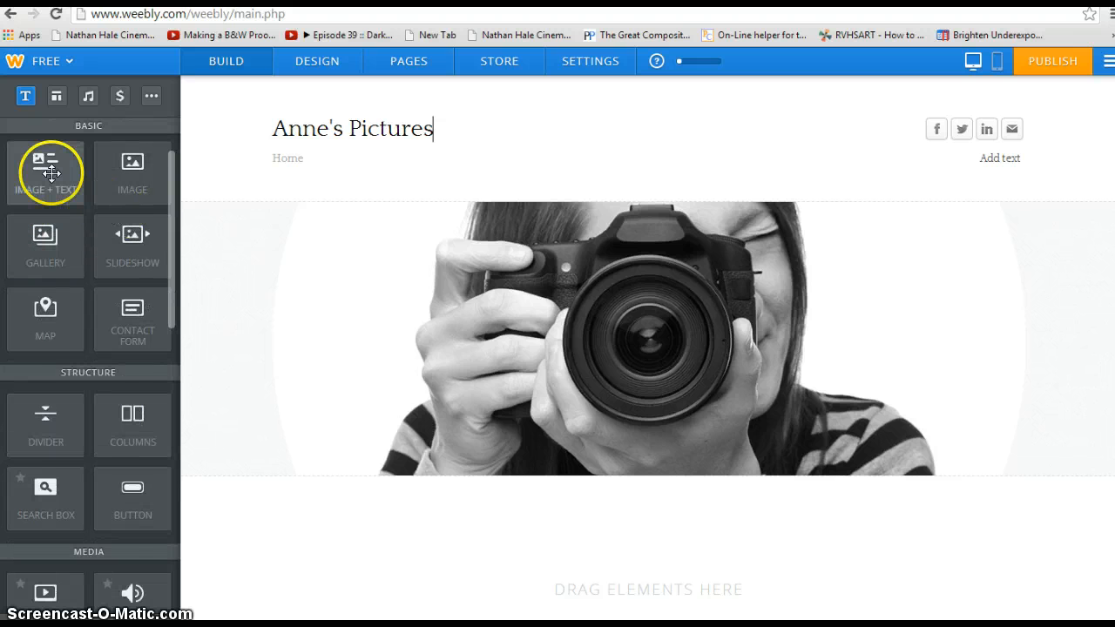
{"action": "left_click_drag", "start_coordinate": [45, 173], "coordinate": [482, 530]}
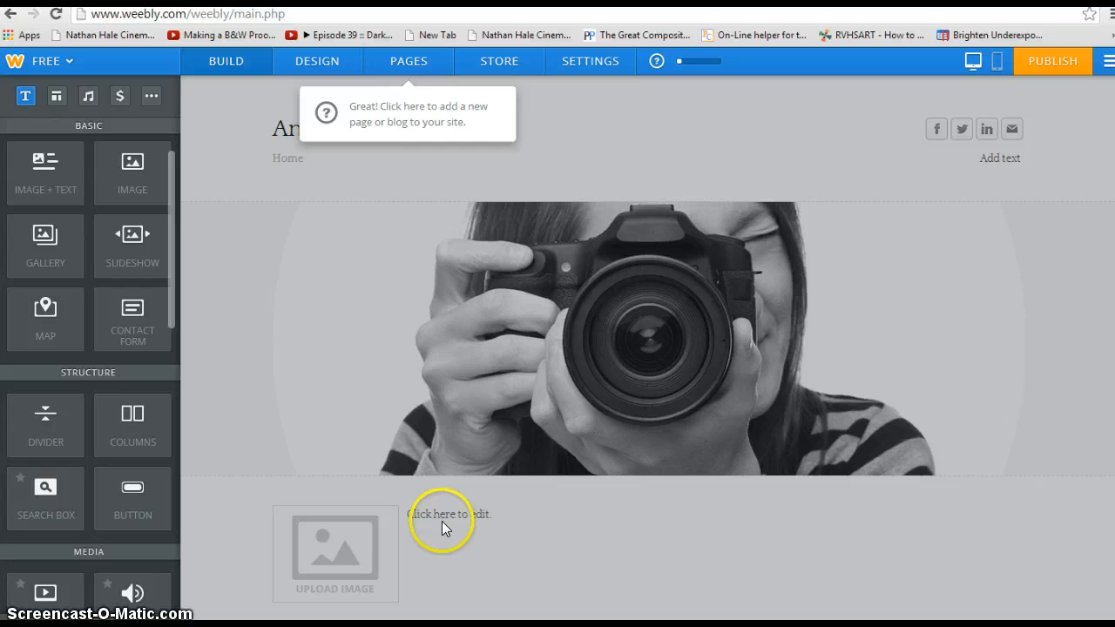
{"action": "left_click", "coordinate": [463, 505]}
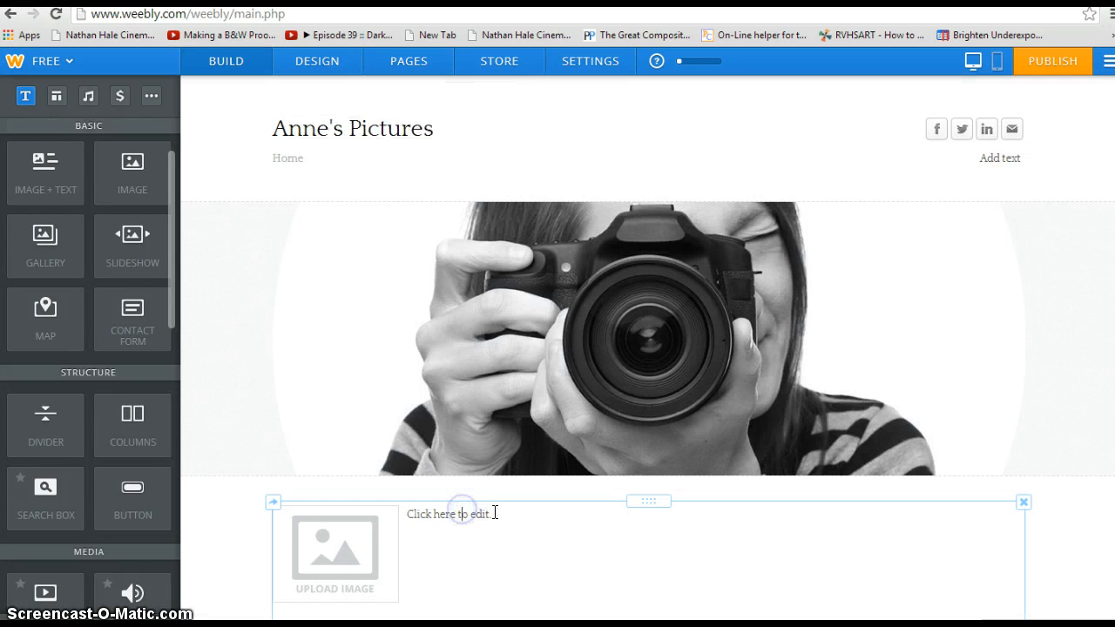
Step: Type 'Hey this my website thanks for looking' in the block and fix its spacing
{"action": "left_click", "coordinate": [494, 512]}
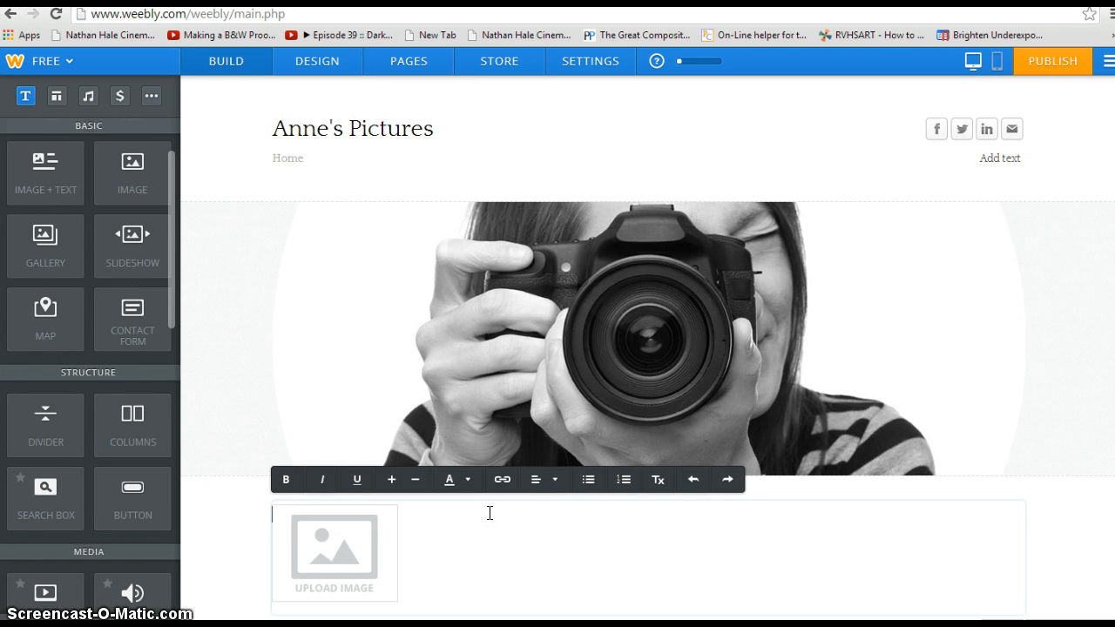
{"action": "type", "text": "Heythismy"}
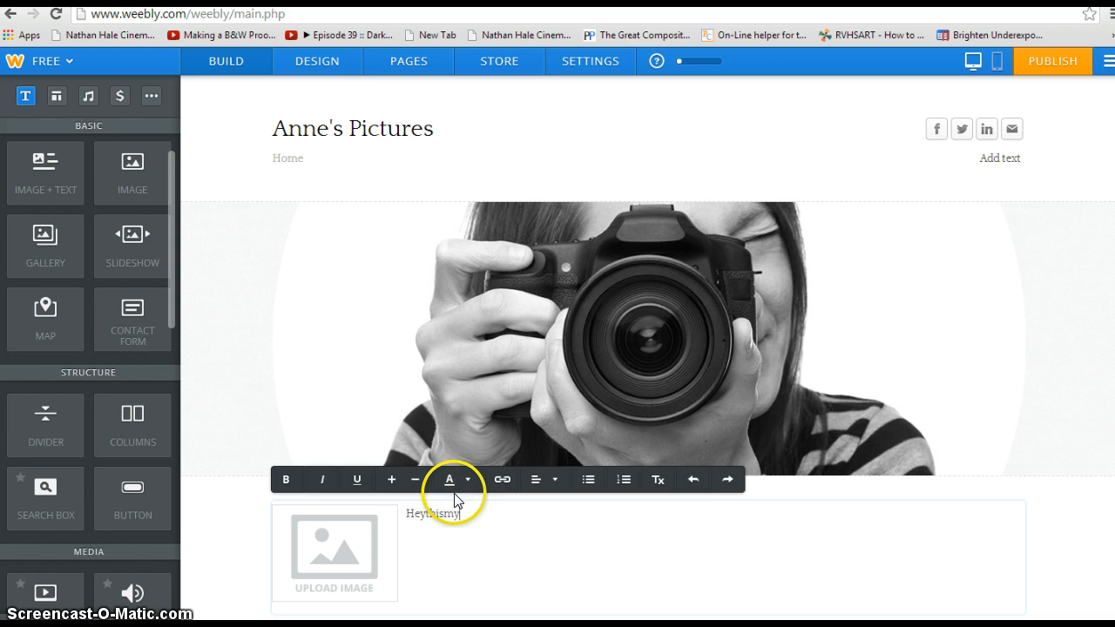
{"action": "type", "text": " website th"}
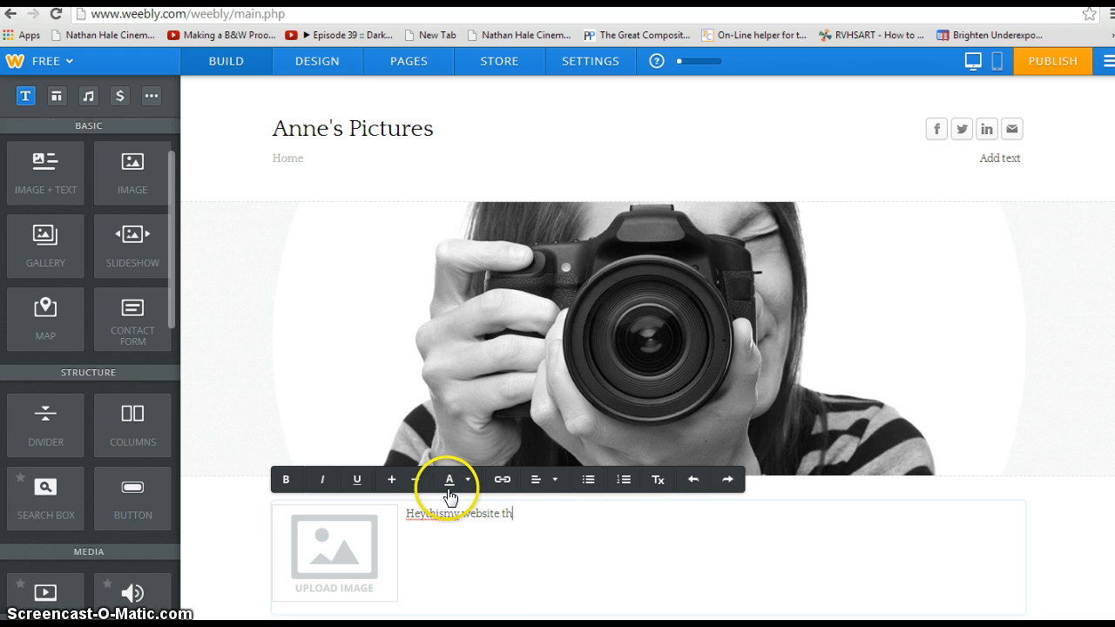
{"action": "type", "text": "anks"}
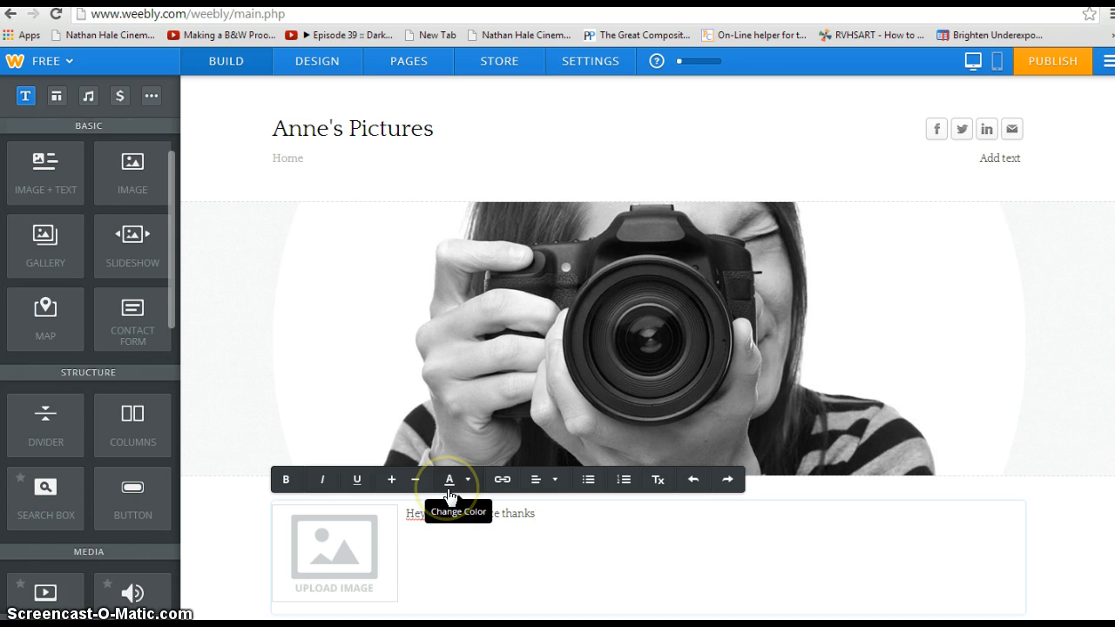
{"action": "type", "text": "g"}
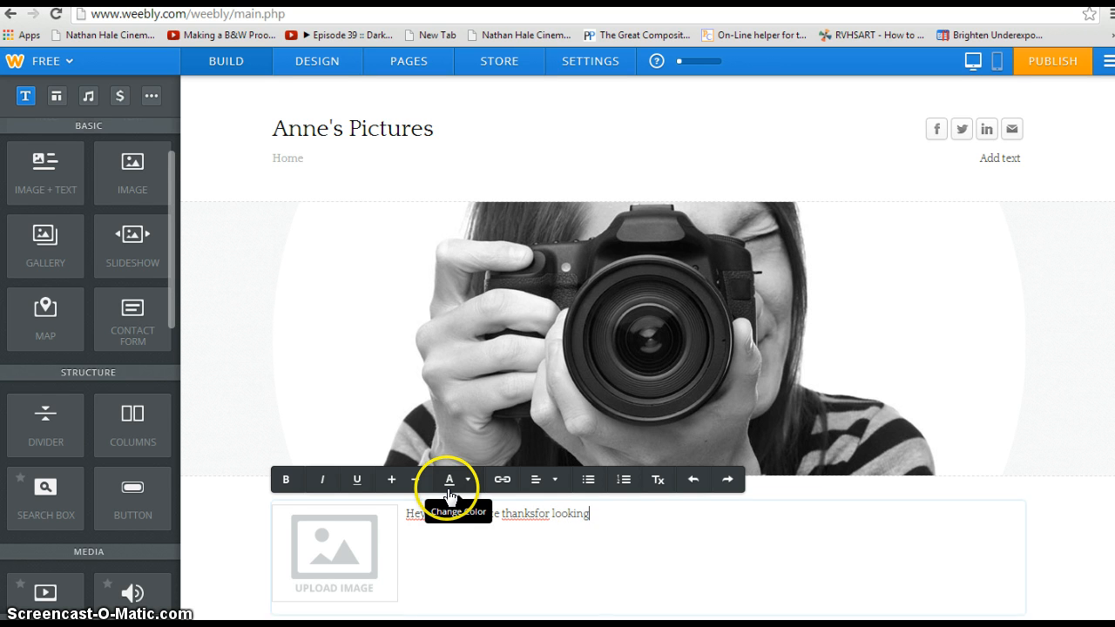
{"action": "left_click", "coordinate": [406, 514]}
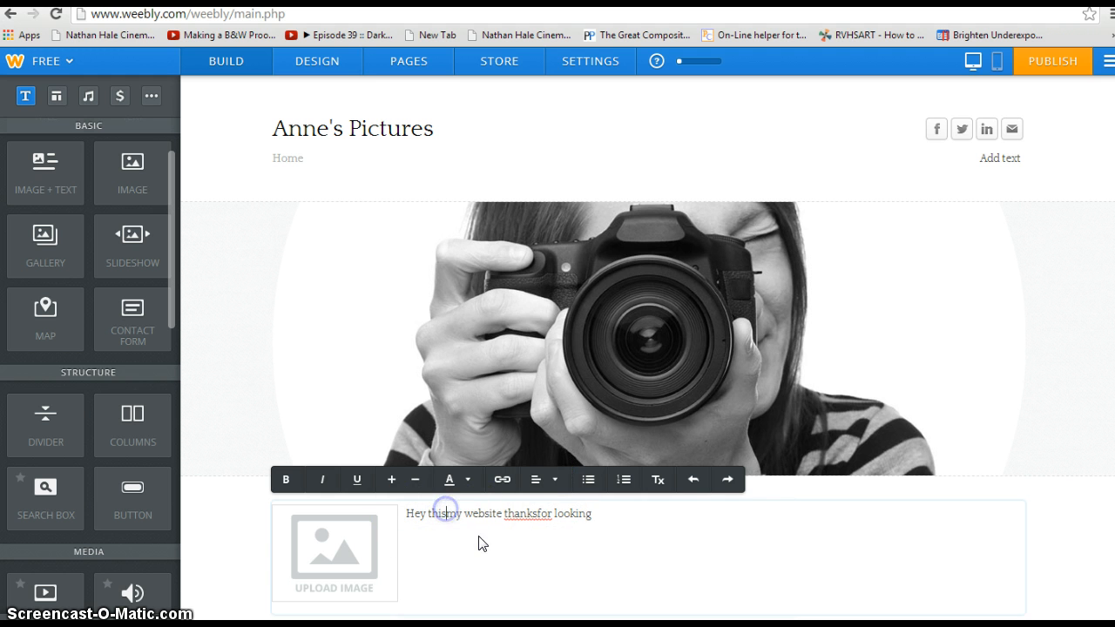
{"action": "left_click", "coordinate": [538, 514]}
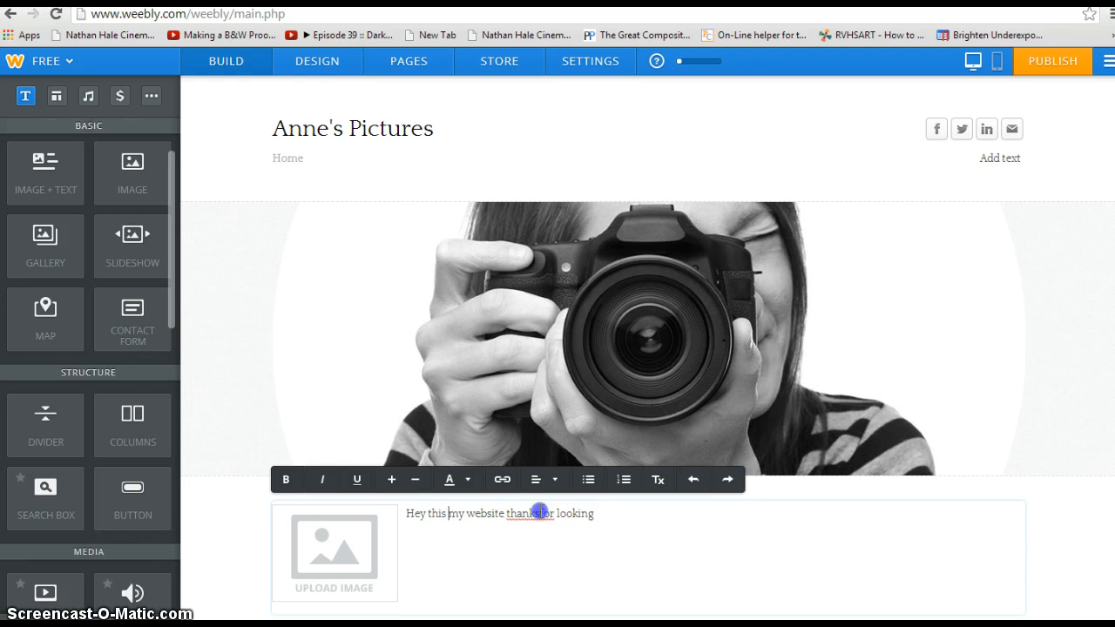
{"action": "left_click", "coordinate": [631, 518]}
Step: Upload '222 - Copy - Copy' from Downloads into the image placeholder, browsing with large icons
{"action": "left_click", "coordinate": [328, 547]}
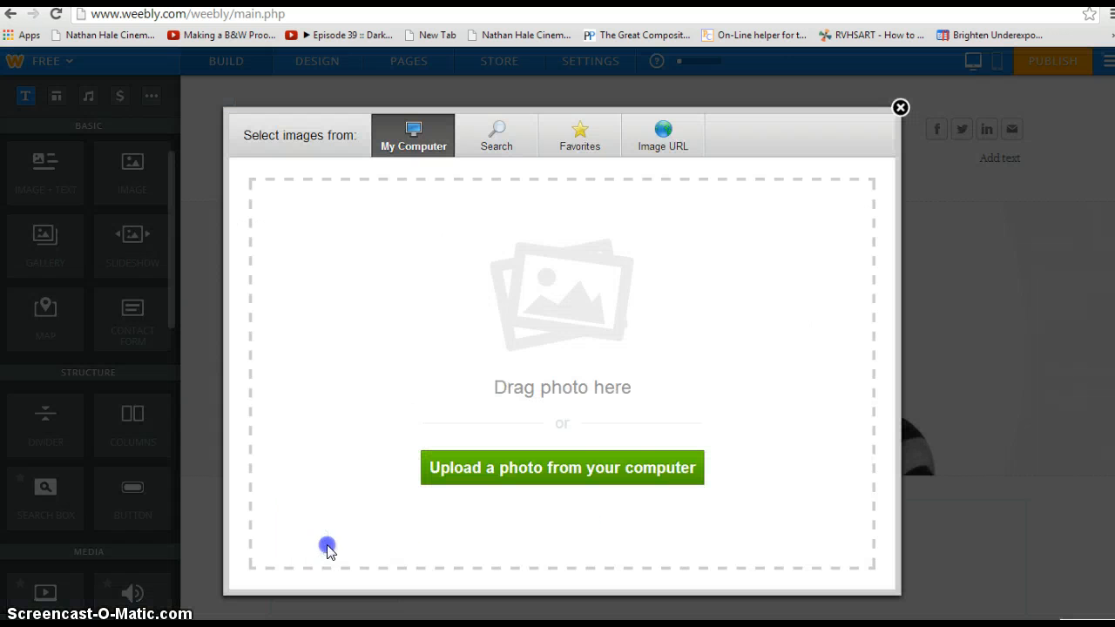
{"action": "left_click", "coordinate": [618, 467]}
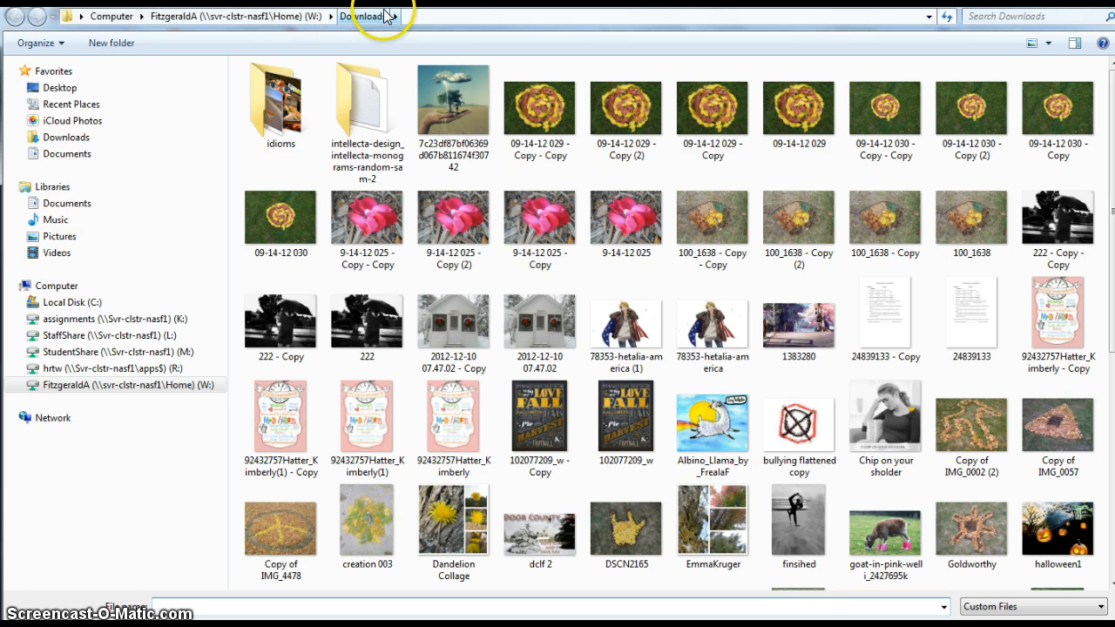
{"action": "left_click", "coordinate": [1049, 42]}
{"action": "left_click_drag", "start_coordinate": [1045, 63], "coordinate": [1050, 116]}
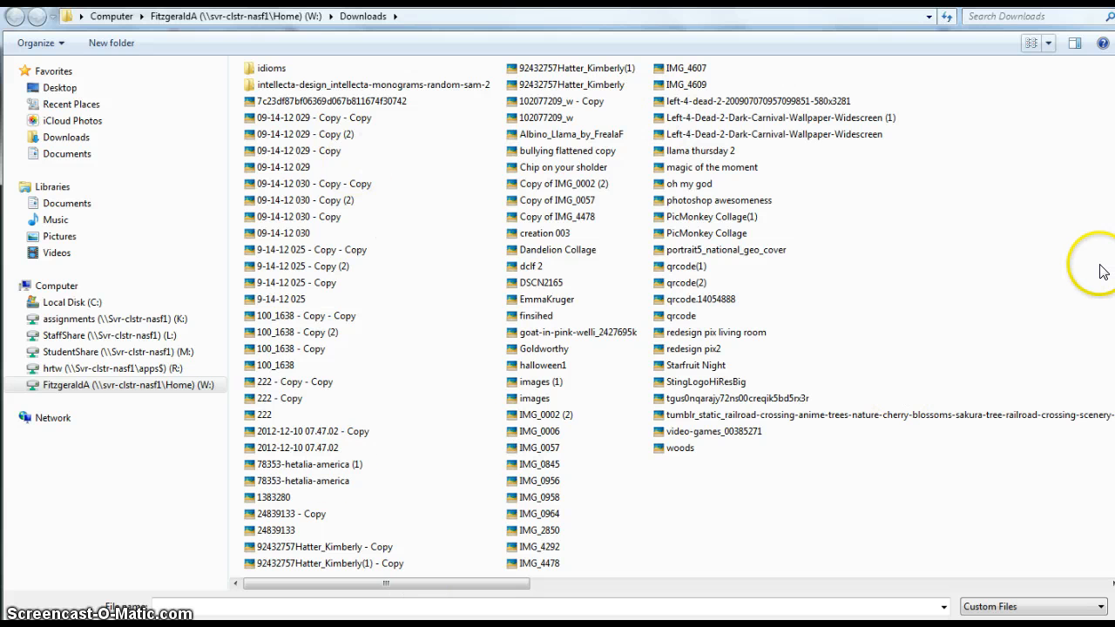
{"action": "left_click", "coordinate": [1049, 42]}
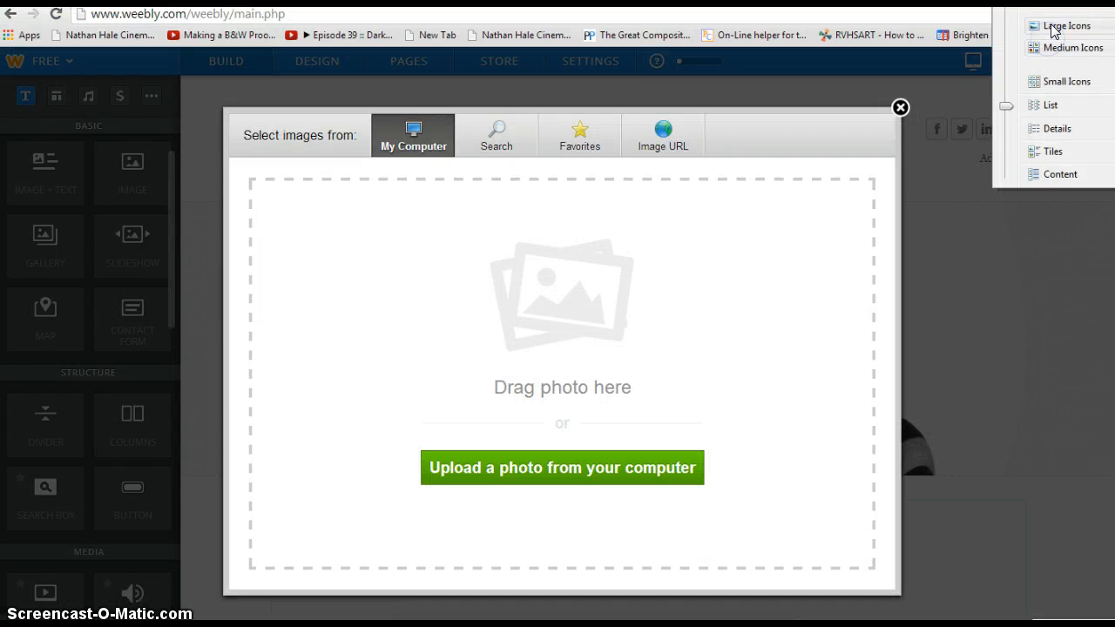
{"action": "left_click", "coordinate": [1052, 28]}
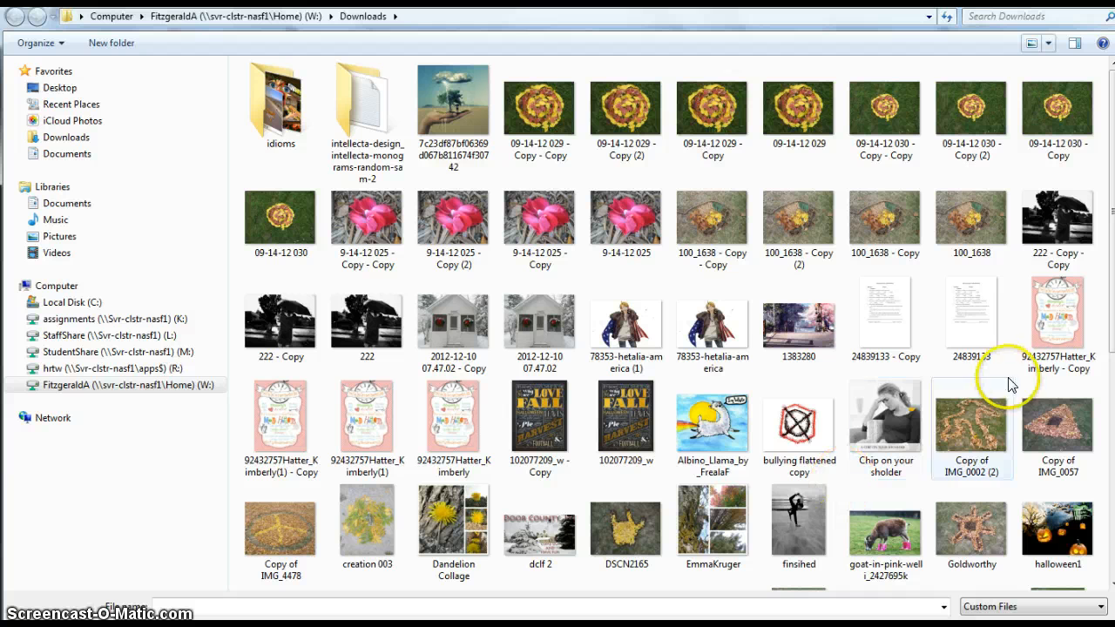
{"action": "left_click", "coordinate": [1057, 212]}
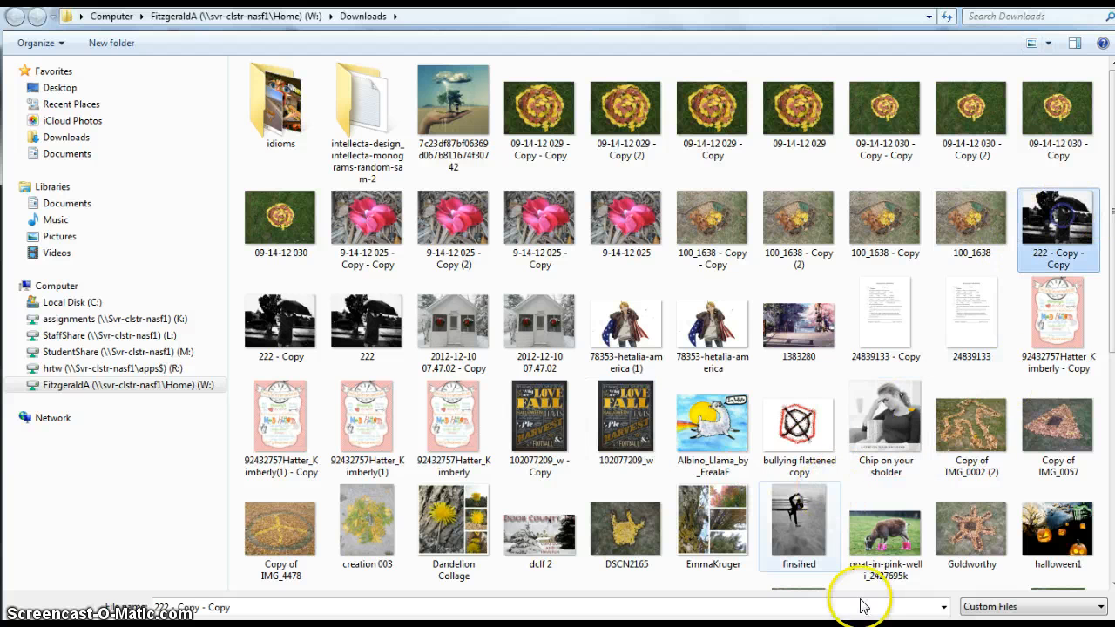
{"action": "left_click", "coordinate": [992, 625]}
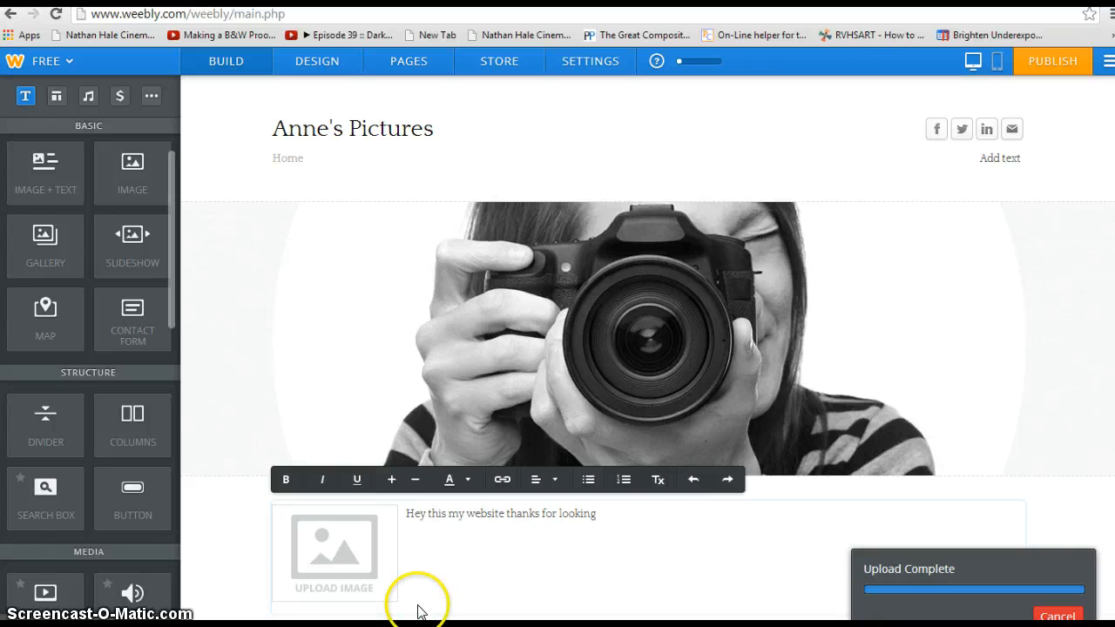
Step: Check the umbrella photo beside the welcome text, then switch to the Pages panel
{"action": "left_click", "coordinate": [572, 539]}
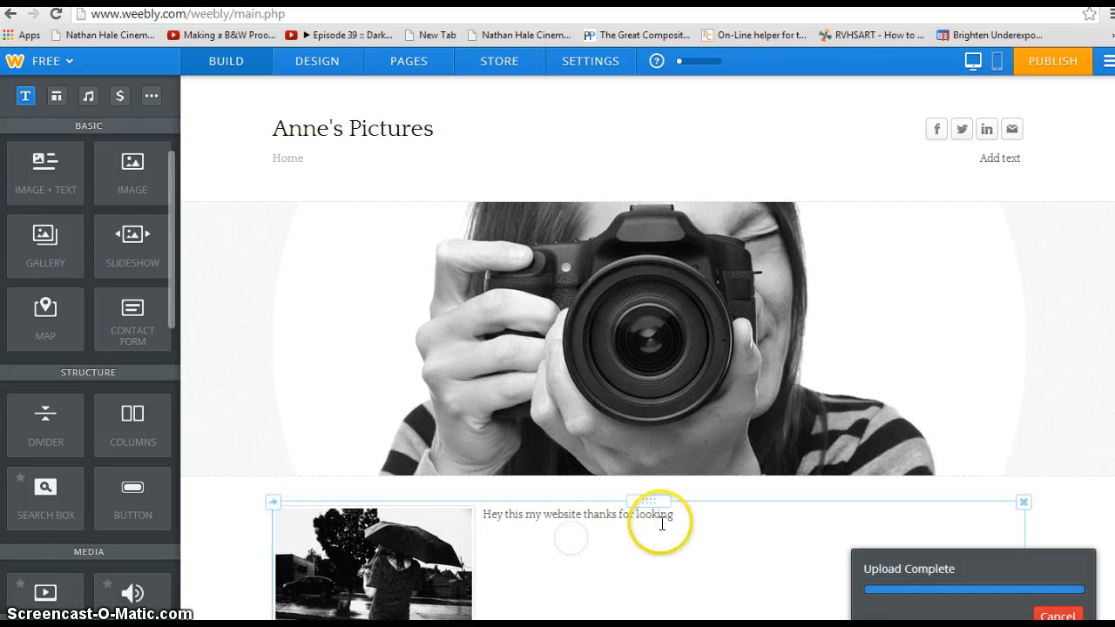
{"action": "scroll", "coordinate": [659, 527], "scroll_direction": "down", "scroll_amount": 2}
{"action": "scroll", "coordinate": [659, 531], "scroll_direction": "up", "scroll_amount": 2}
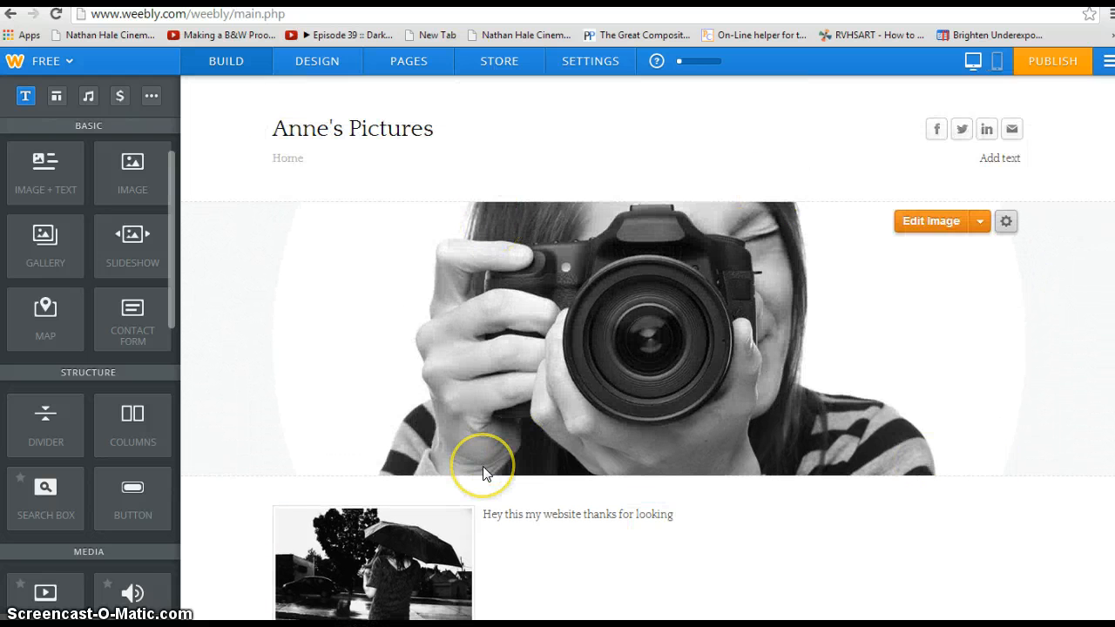
{"action": "left_click", "coordinate": [403, 63]}
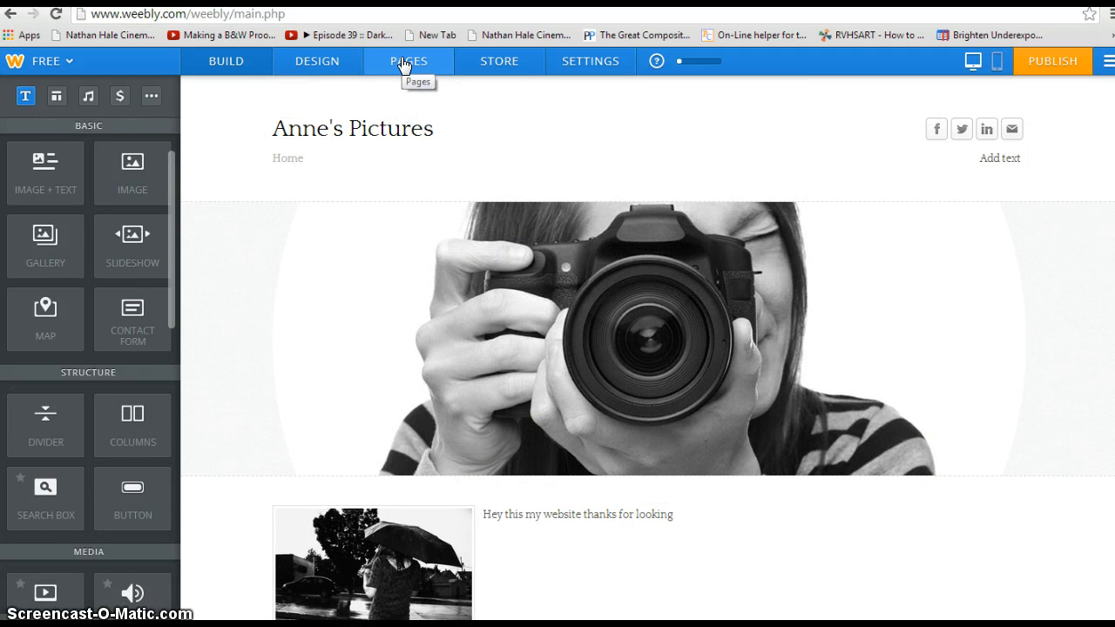
Step: Give the Home page the Short Header layout, save it, and reopen its page settings
{"action": "left_click", "coordinate": [401, 61]}
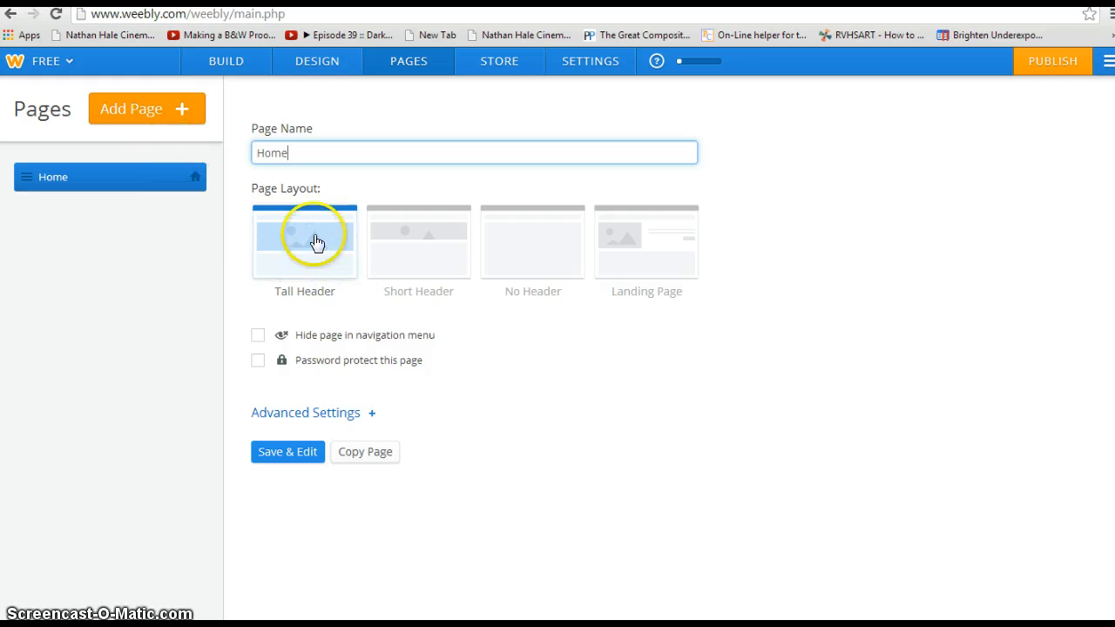
{"action": "left_click", "coordinate": [416, 241]}
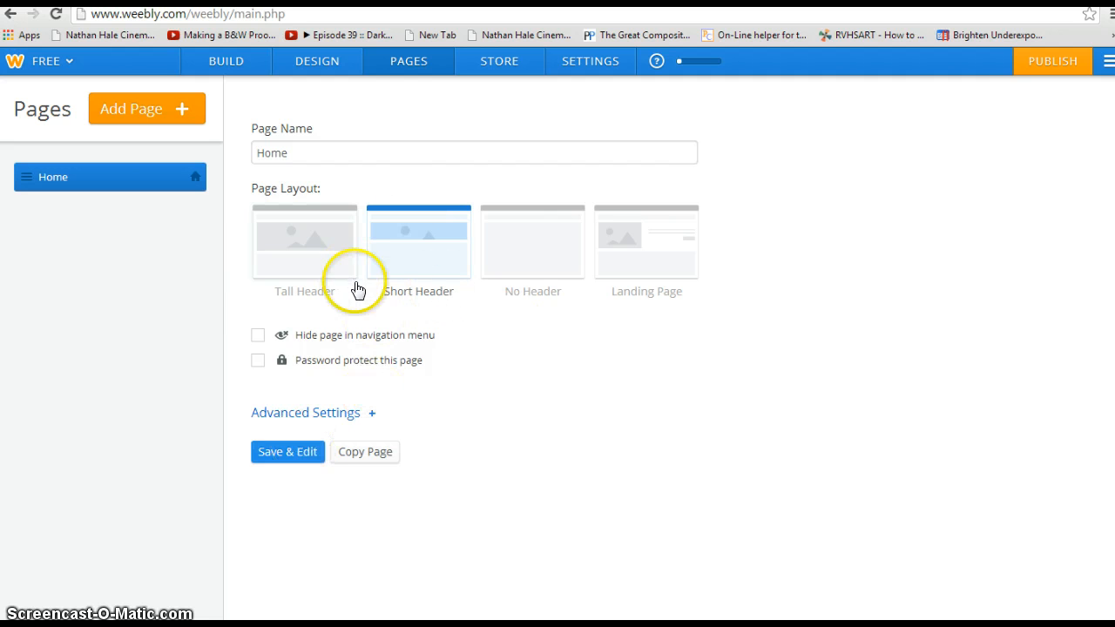
{"action": "left_click", "coordinate": [311, 451]}
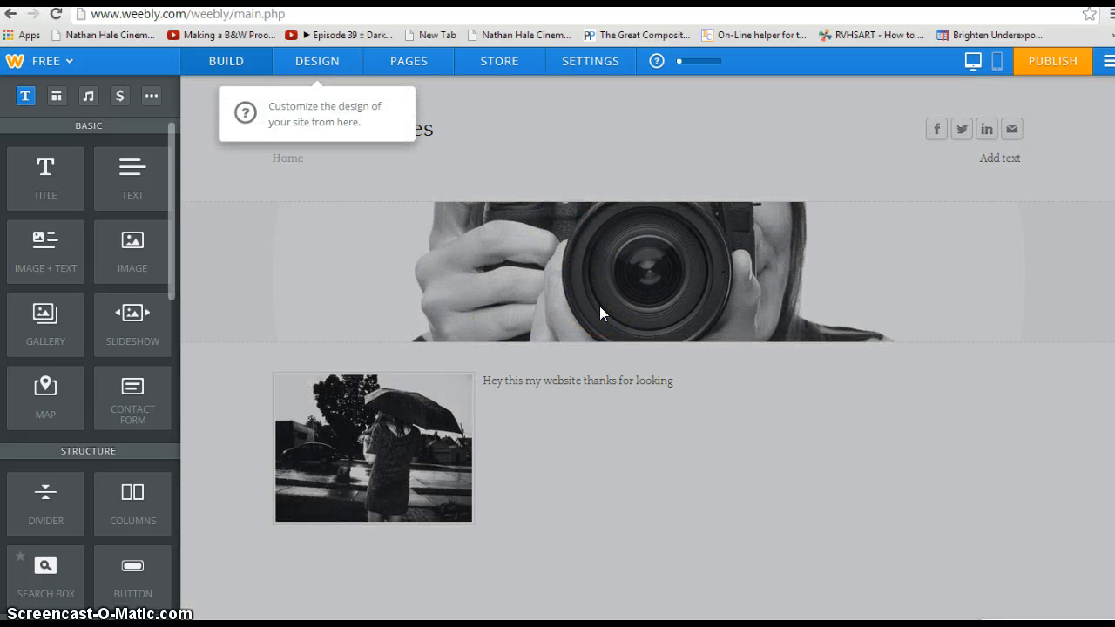
{"action": "left_click", "coordinate": [425, 66]}
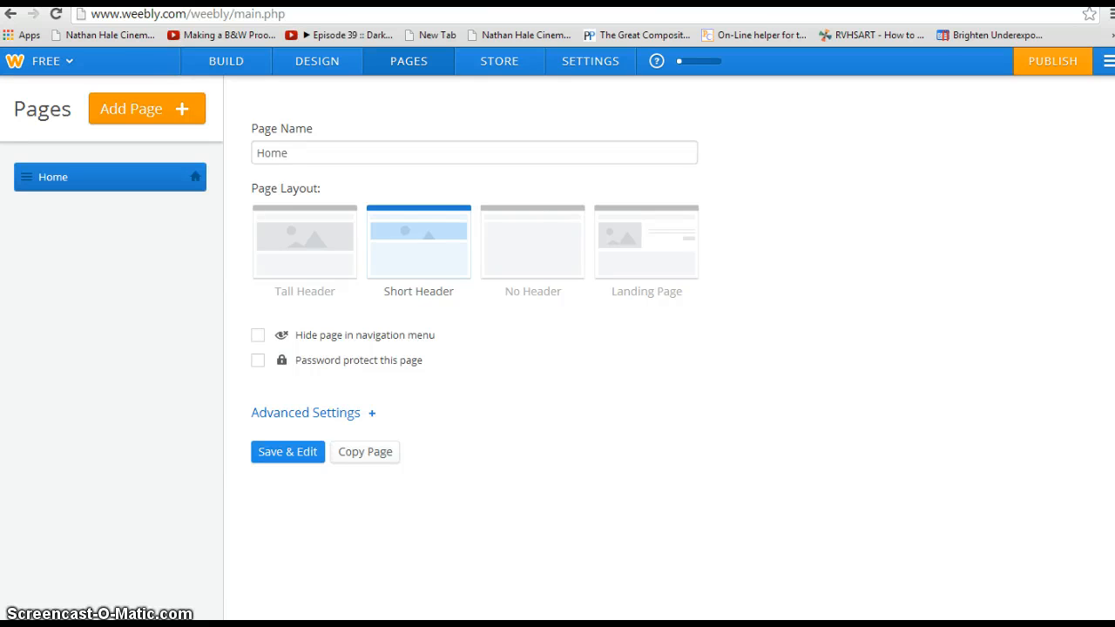
Step: Glance at the class assignments site, then return to Weebly's page settings
{"action": "left_click", "coordinate": [76, 3]}
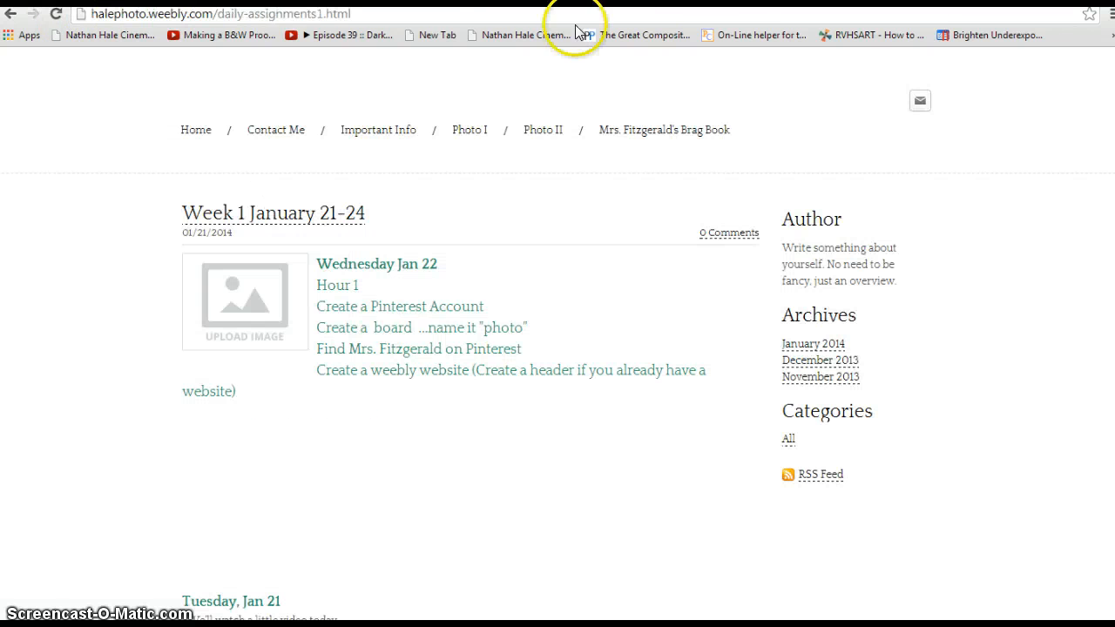
{"action": "left_click", "coordinate": [85, 3]}
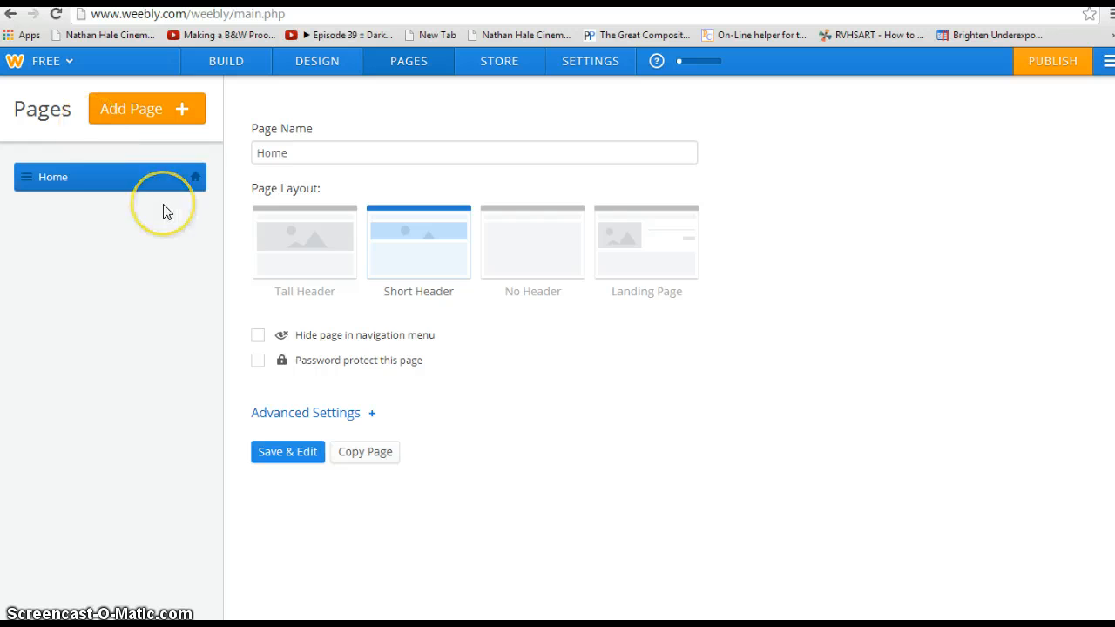
{"action": "left_click", "coordinate": [169, 178]}
Step: Add a standard page named 'Contact Me' with the No Header layout and save it
{"action": "left_click", "coordinate": [133, 111]}
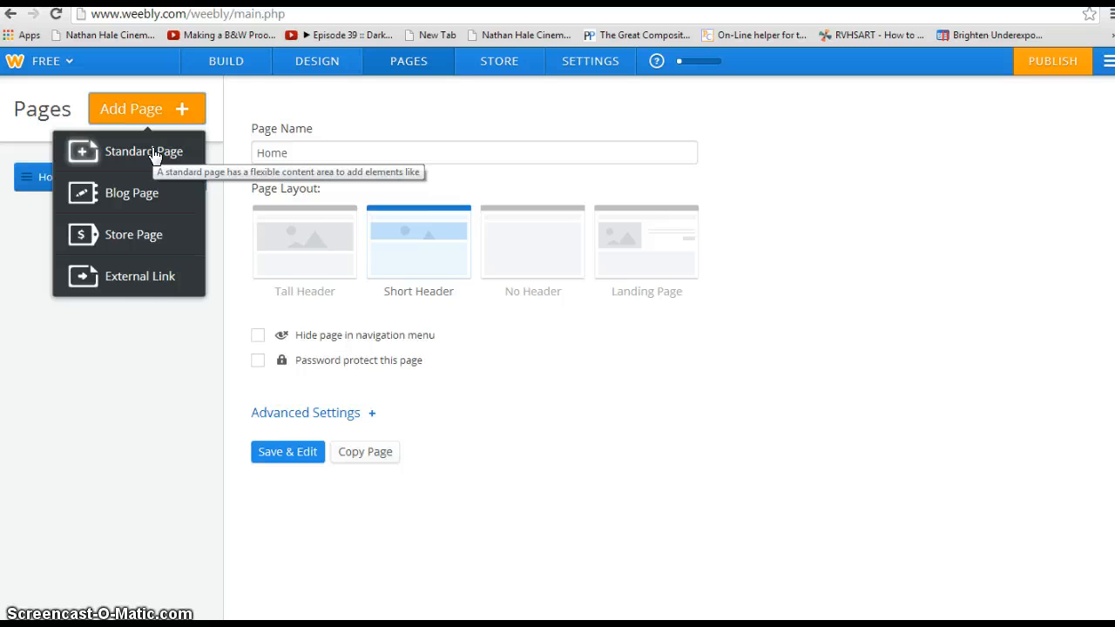
{"action": "left_click", "coordinate": [152, 155]}
{"action": "left_click", "coordinate": [390, 151]}
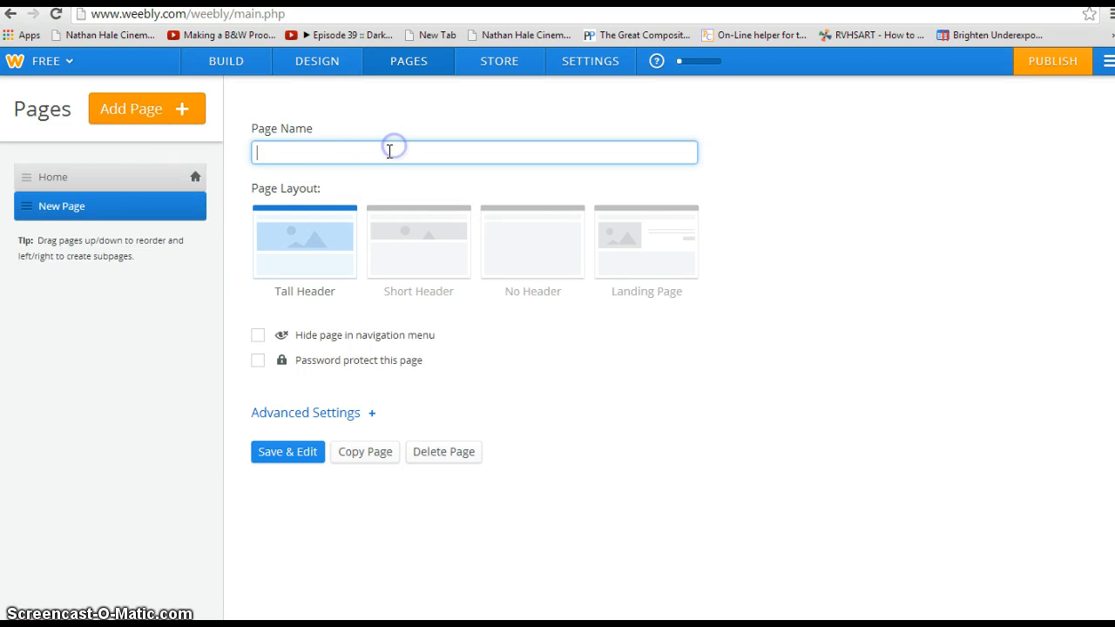
{"action": "left_click", "coordinate": [337, 155]}
{"action": "type", "text": "Contact Me"}
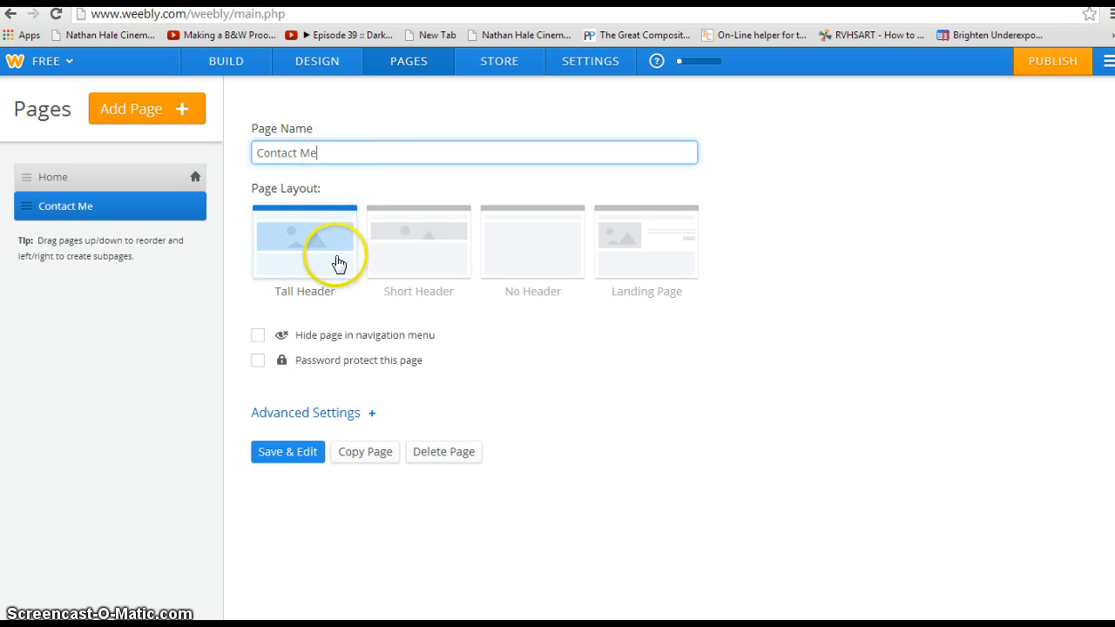
{"action": "left_click", "coordinate": [510, 241]}
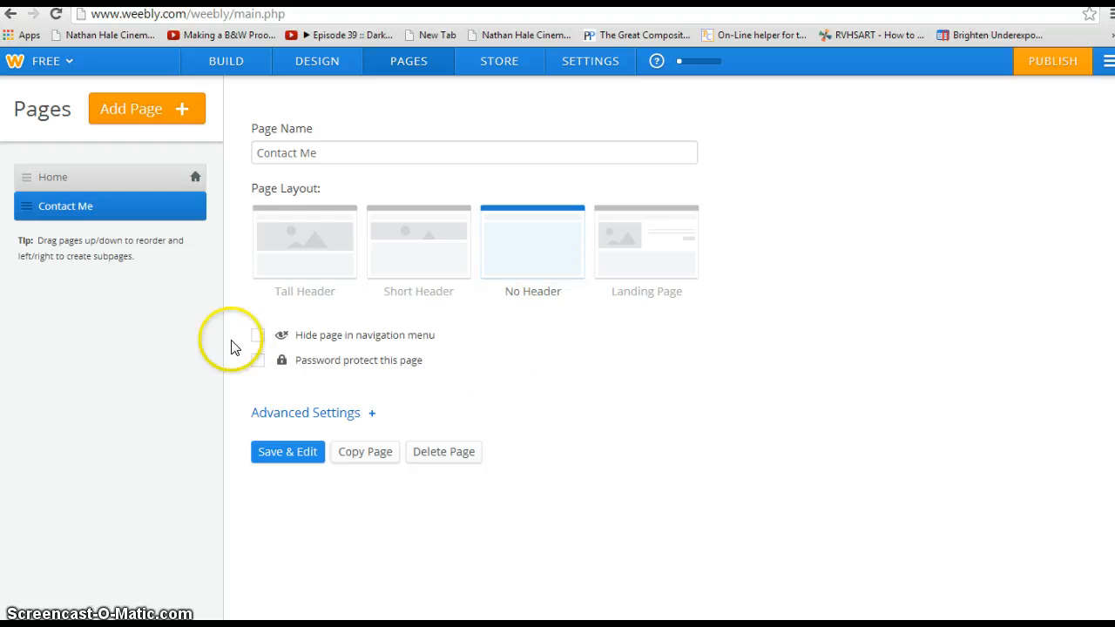
{"action": "left_click", "coordinate": [280, 450]}
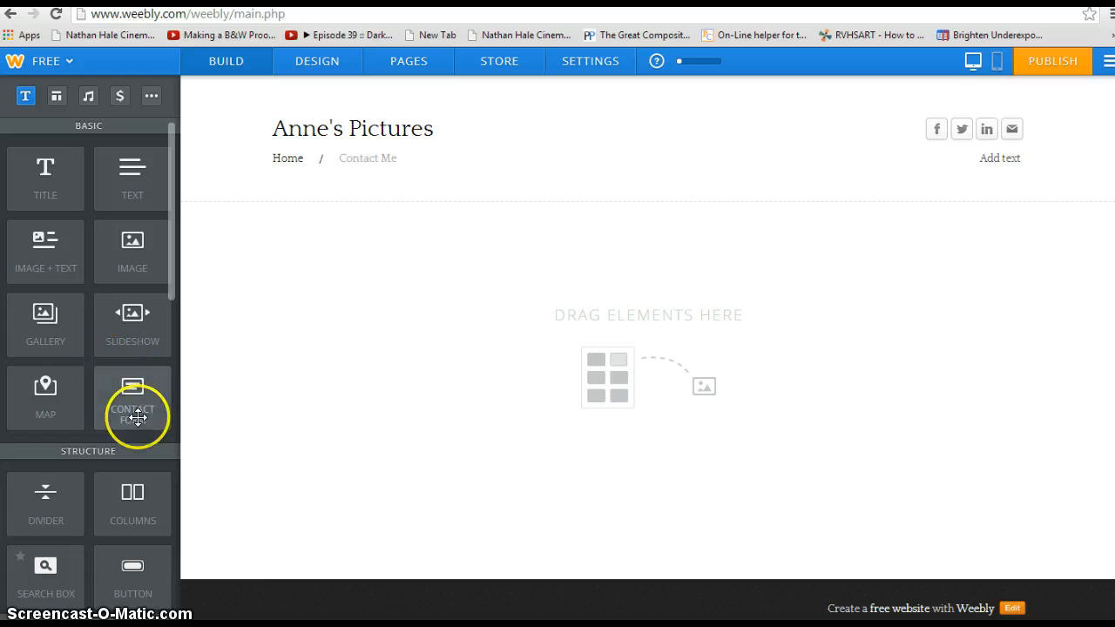
Step: Add a contact form named Contact Form that sends submissions to the owner's e-mail, and save it
{"action": "left_click_drag", "start_coordinate": [120, 408], "coordinate": [498, 317]}
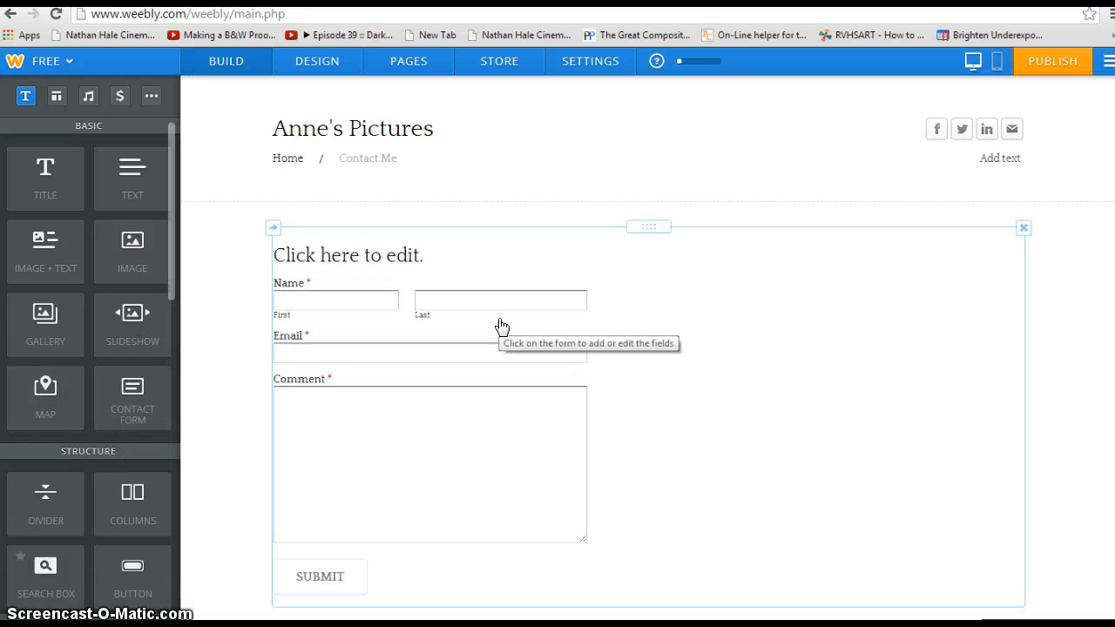
{"action": "left_click", "coordinate": [391, 262]}
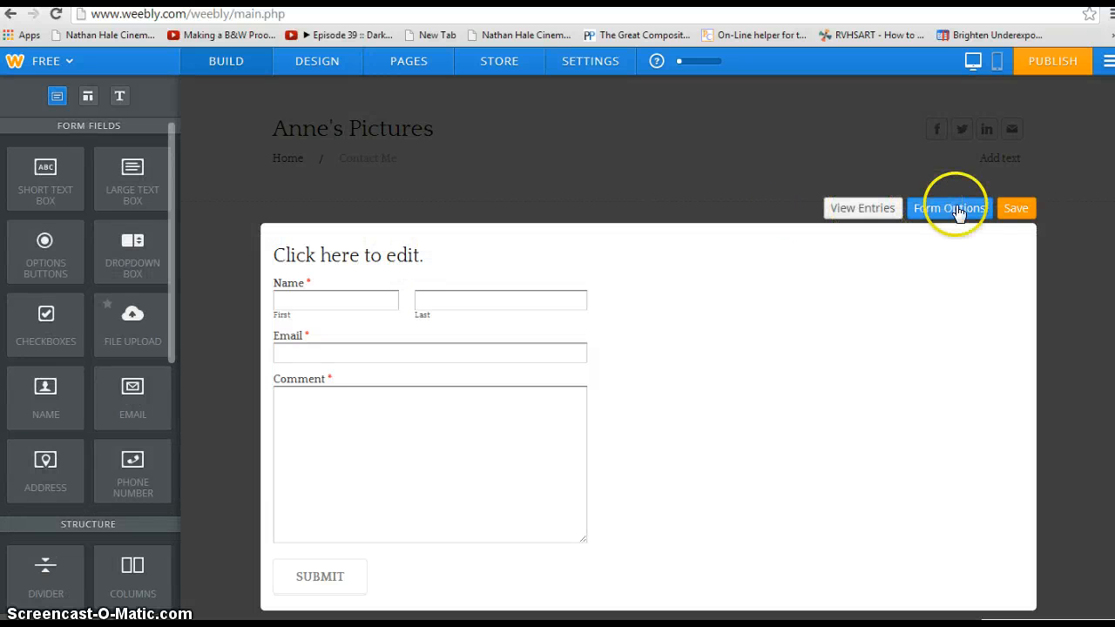
{"action": "left_click", "coordinate": [957, 211]}
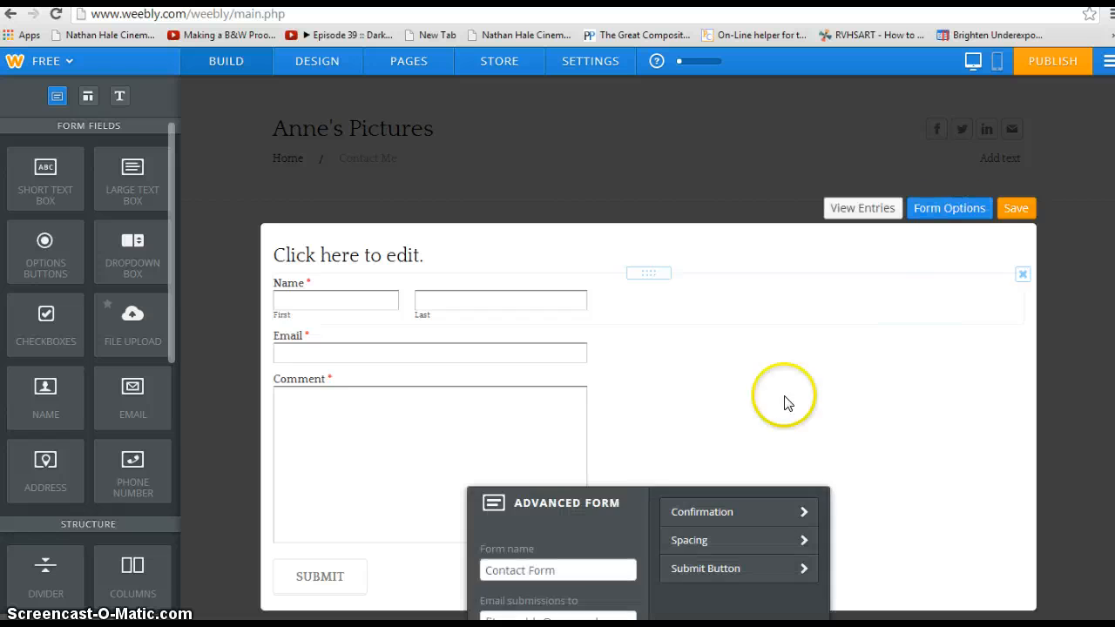
{"action": "left_click_drag", "start_coordinate": [582, 509], "coordinate": [769, 339]}
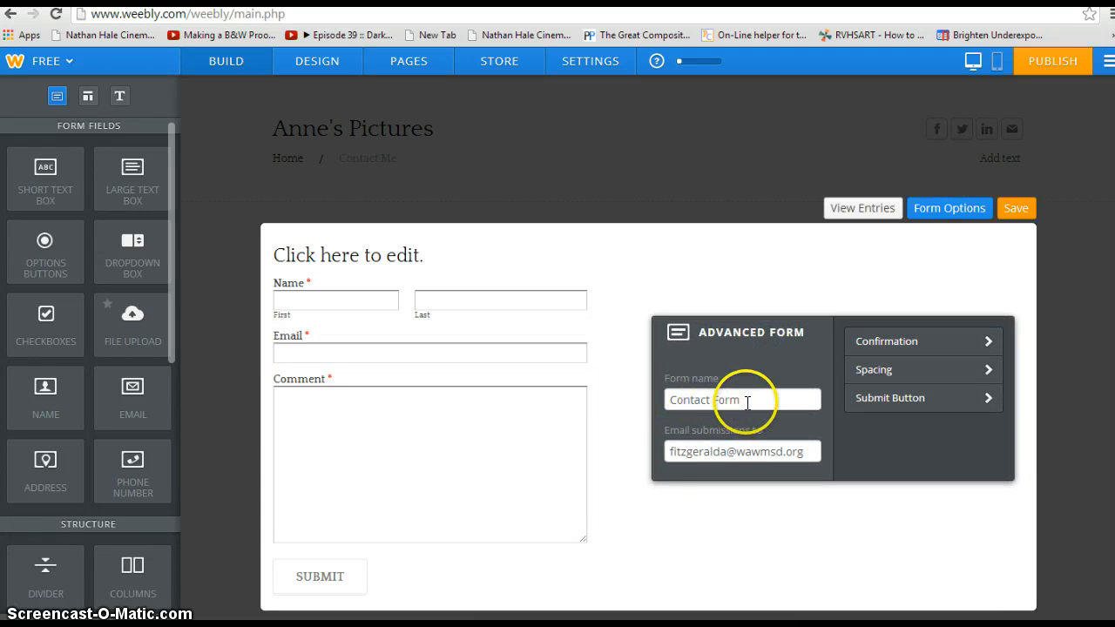
{"action": "left_click", "coordinate": [812, 449]}
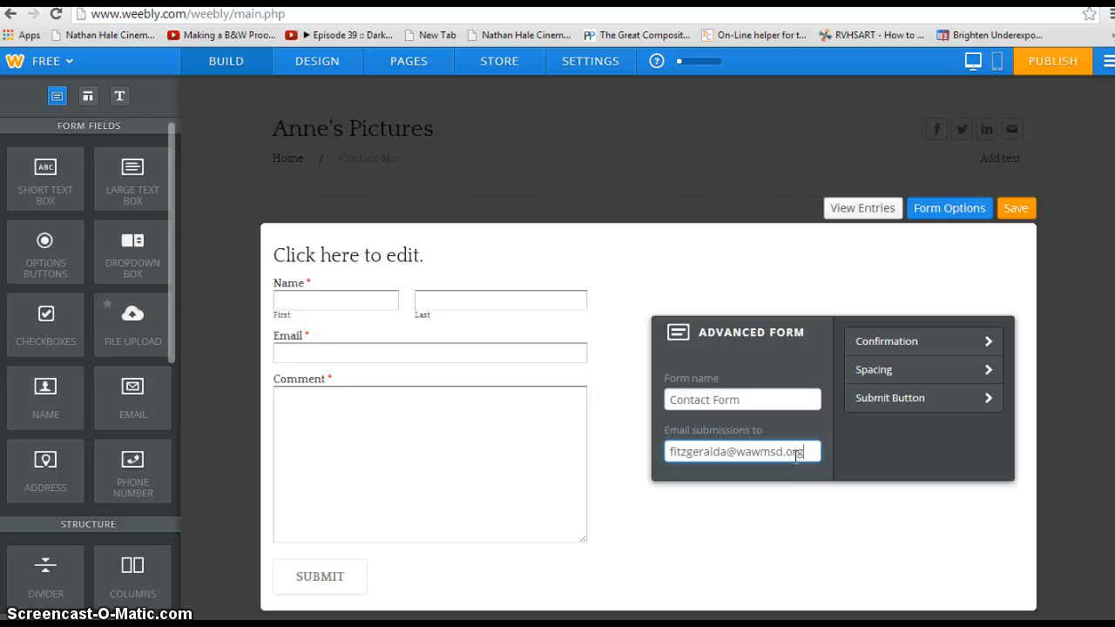
{"action": "left_click", "coordinate": [800, 452]}
{"action": "left_click", "coordinate": [717, 498]}
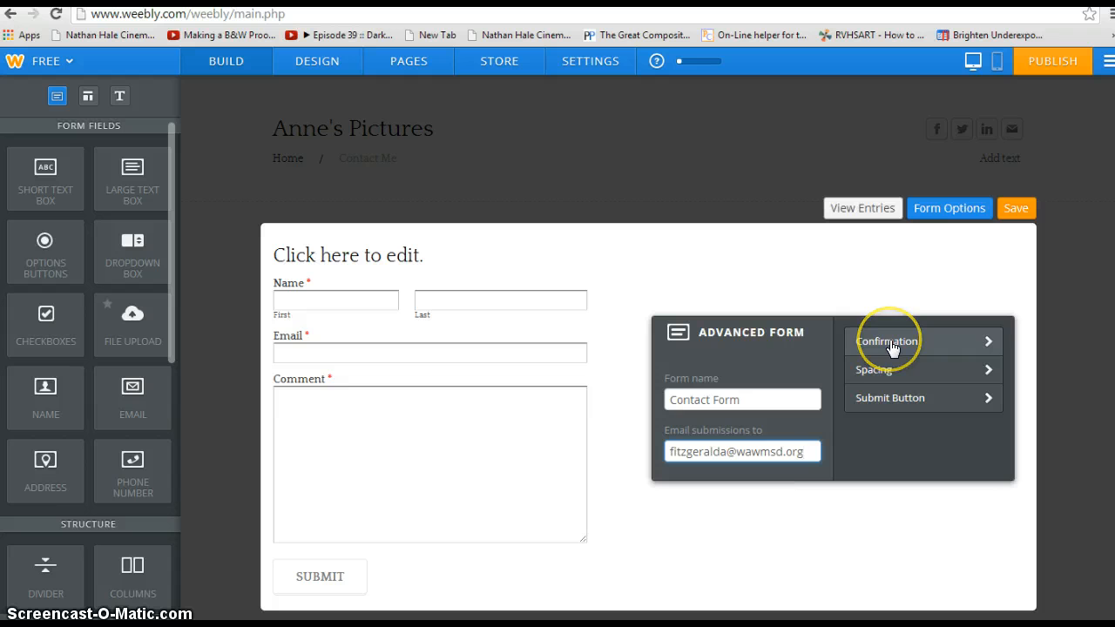
{"action": "left_click", "coordinate": [1016, 208]}
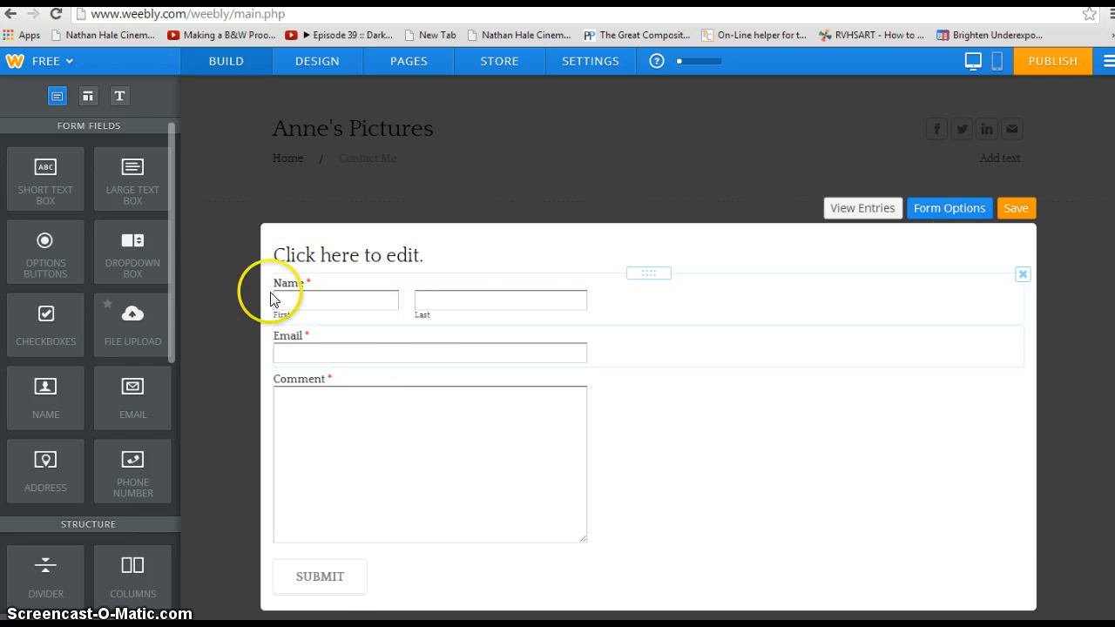
Step: Change the contact form heading to 'Give me some feedback :)' and save it
{"action": "left_click", "coordinate": [1011, 208]}
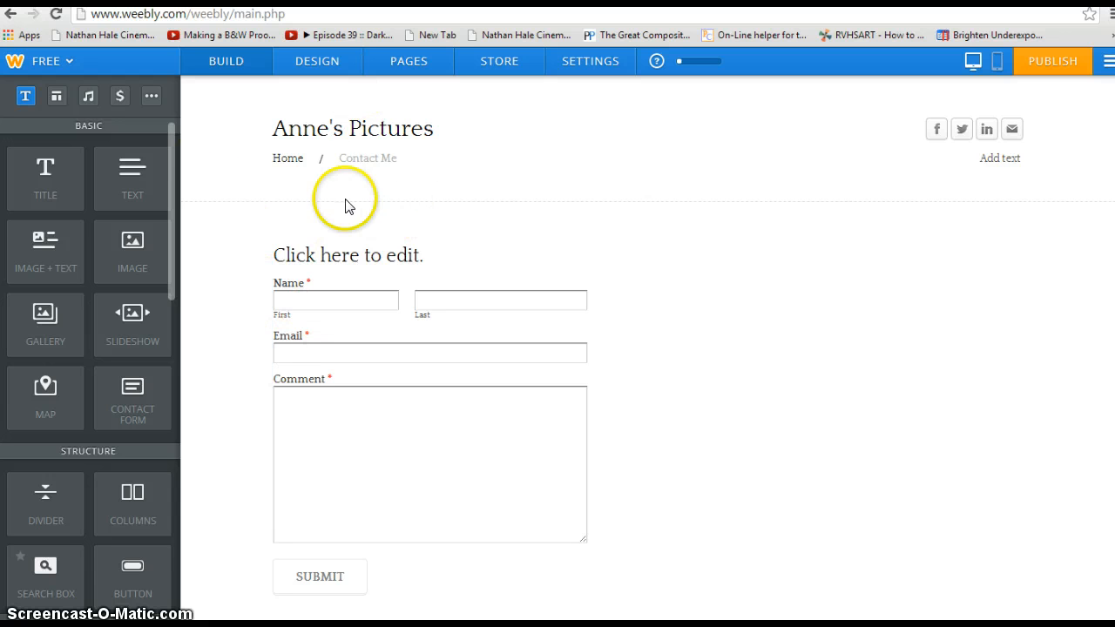
{"action": "left_click", "coordinate": [423, 258]}
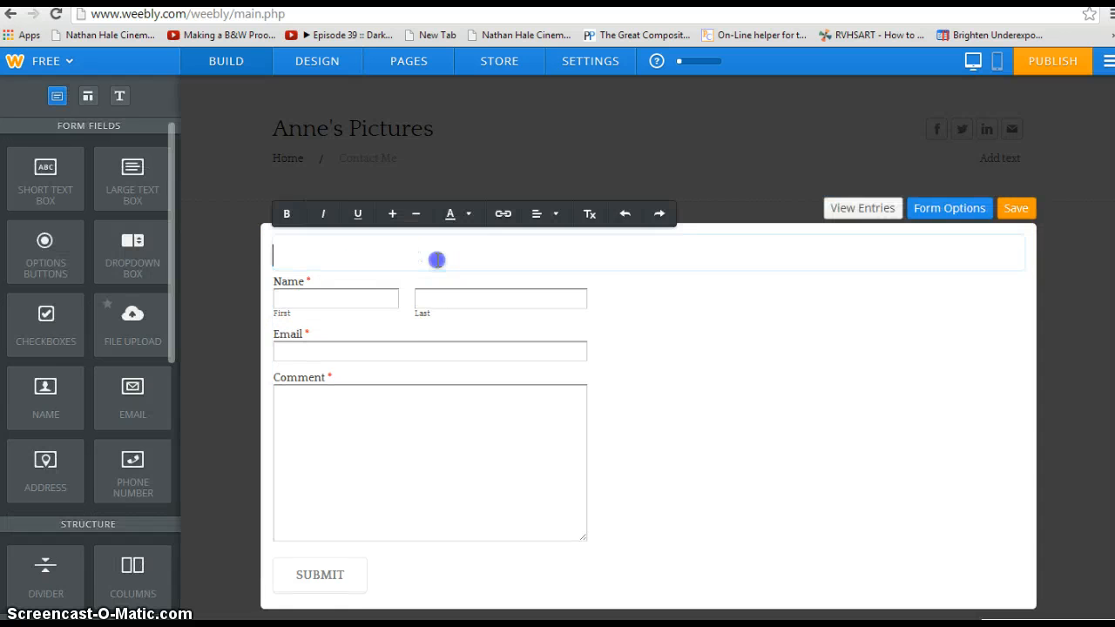
{"action": "type", "text": "Give me some feedback :)"}
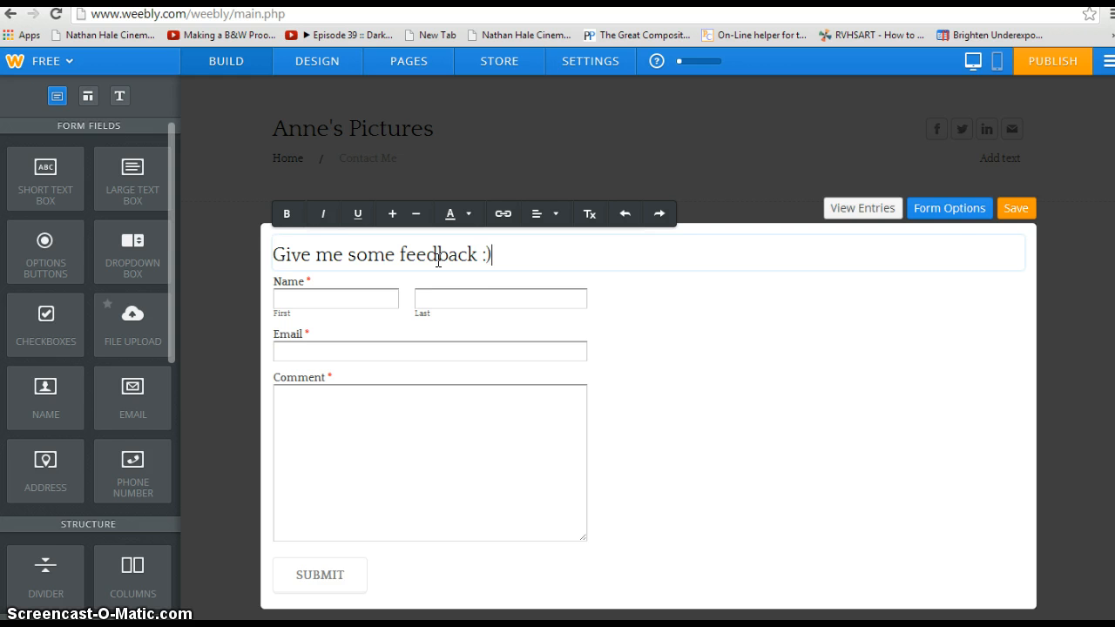
{"action": "left_click", "coordinate": [1011, 210]}
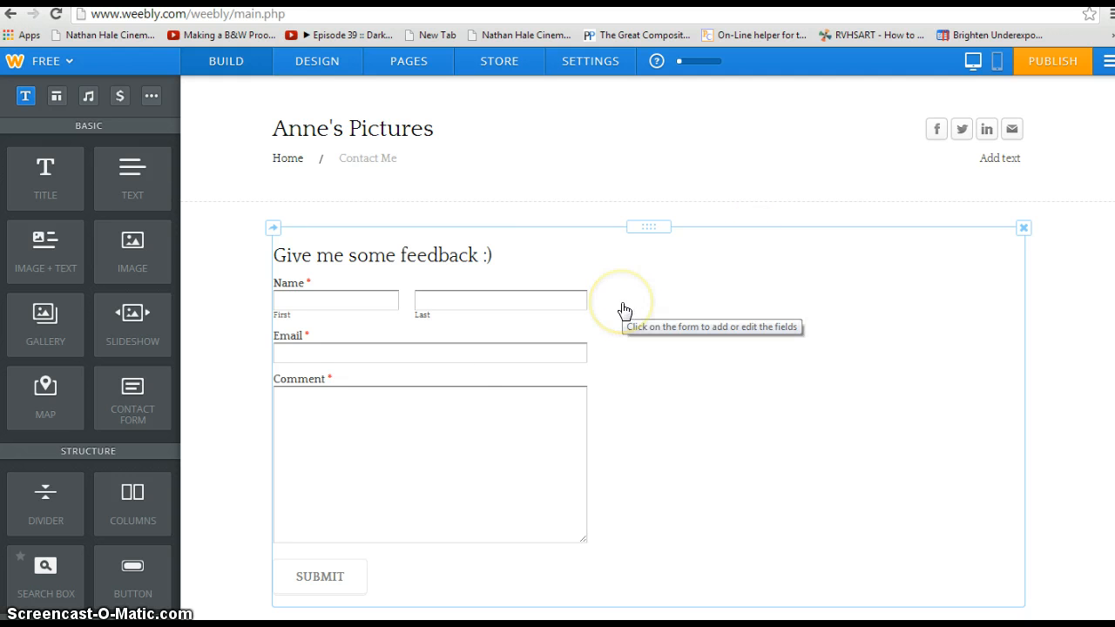
{"action": "left_click", "coordinate": [575, 282]}
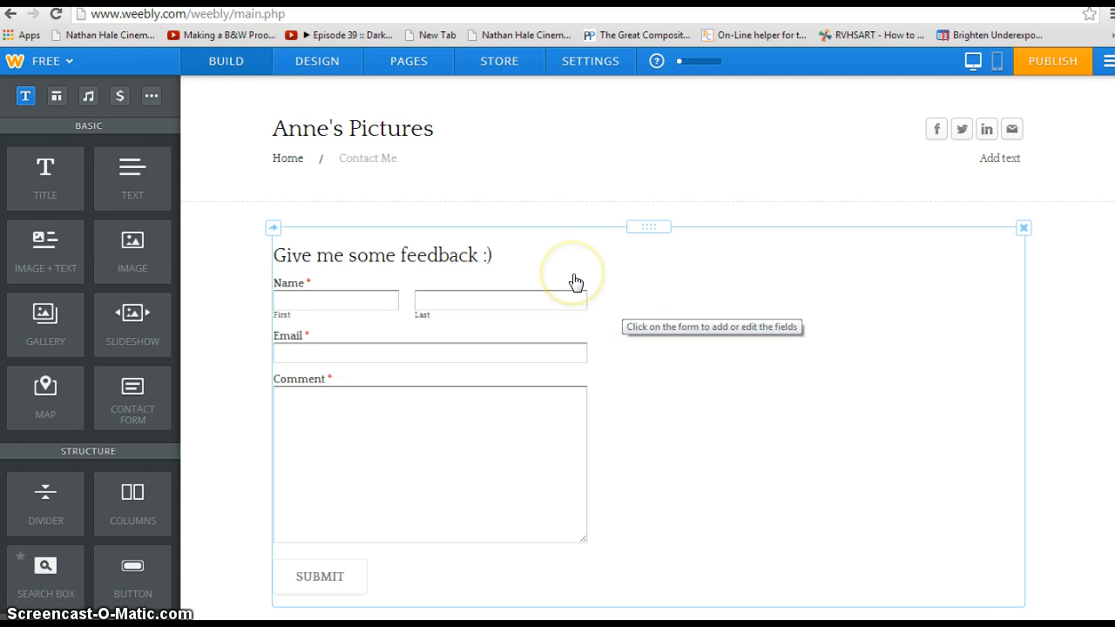
{"action": "left_click", "coordinate": [583, 283]}
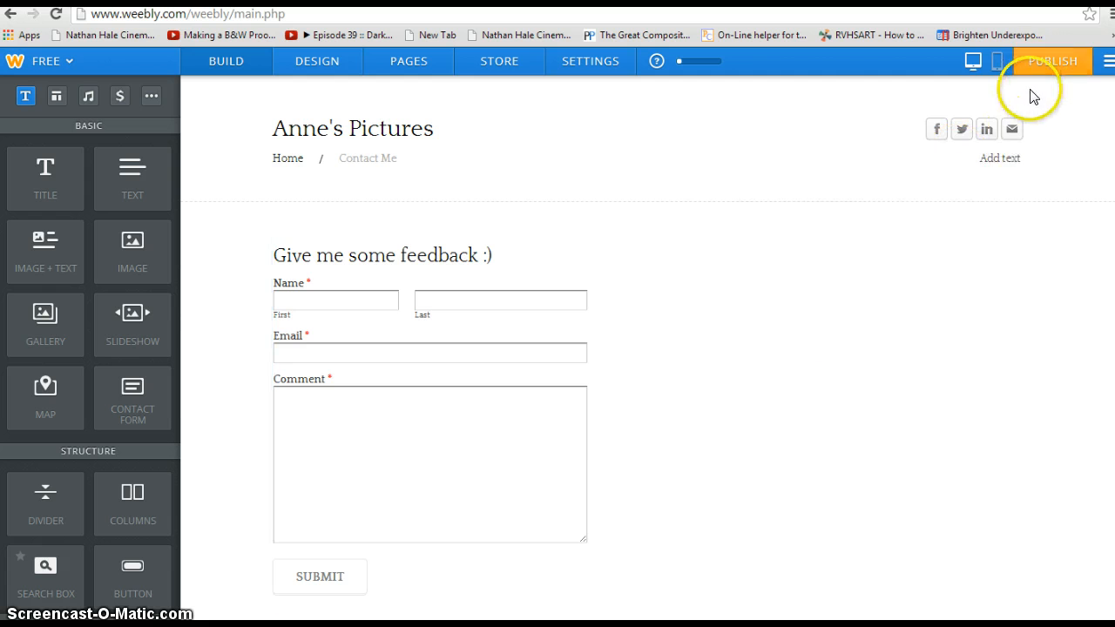
Step: Begin publishing on the free annespictures.weebly.com subdomain
{"action": "left_click", "coordinate": [1048, 64]}
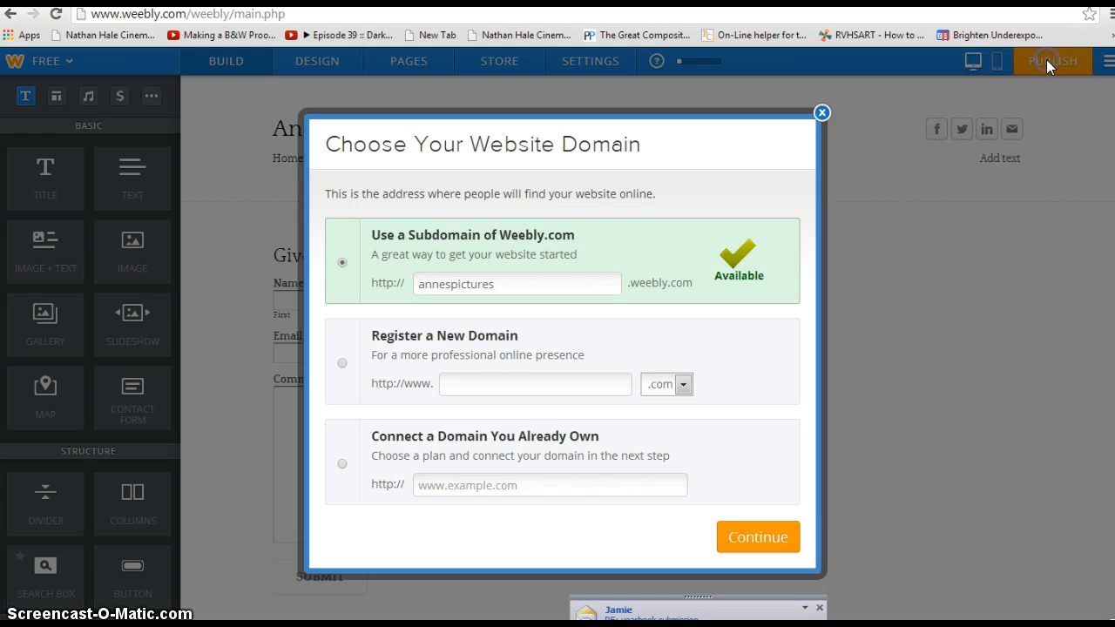
{"action": "left_click", "coordinate": [819, 607]}
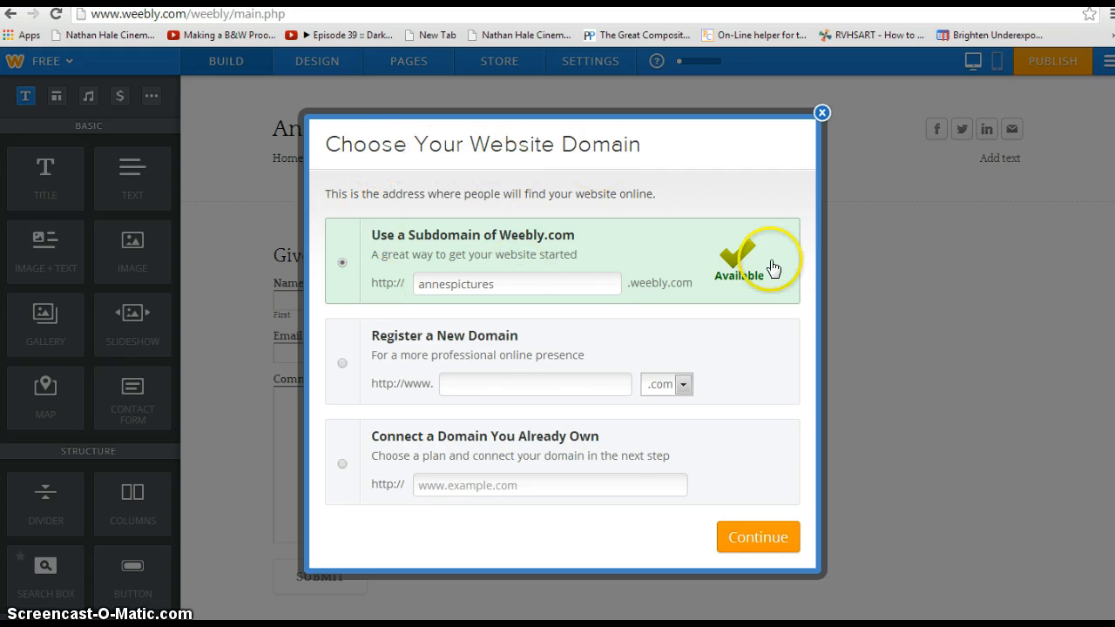
{"action": "left_click", "coordinate": [728, 536]}
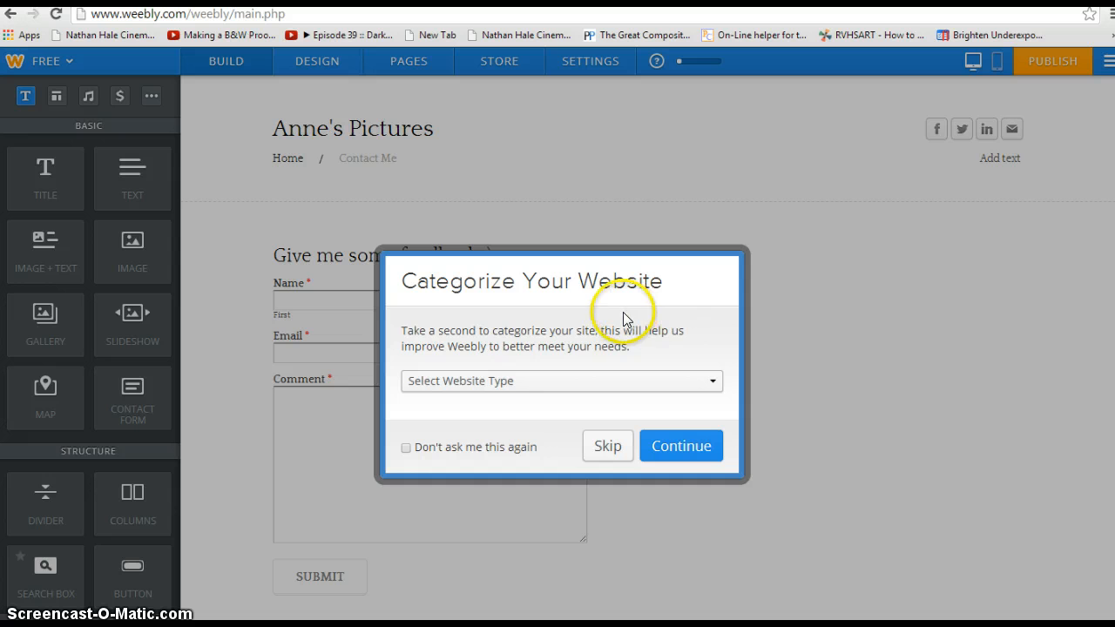
Step: Categorize the site as Education, Class Project, and stop the question reappearing
{"action": "left_click", "coordinate": [514, 380]}
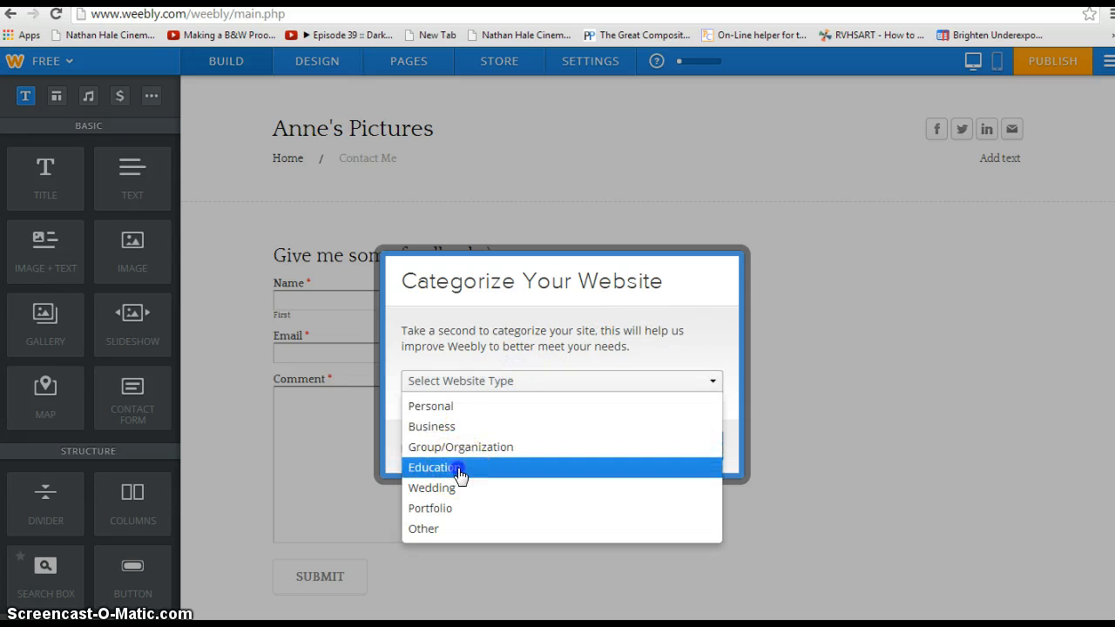
{"action": "left_click", "coordinate": [461, 467]}
{"action": "left_click", "coordinate": [504, 372]}
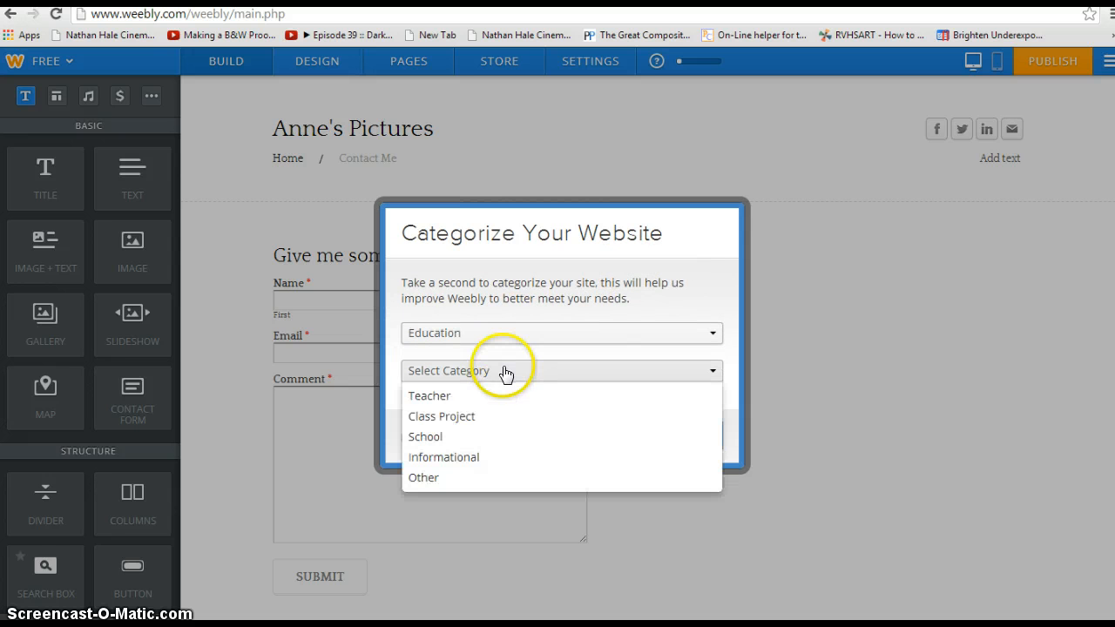
{"action": "left_click", "coordinate": [437, 420]}
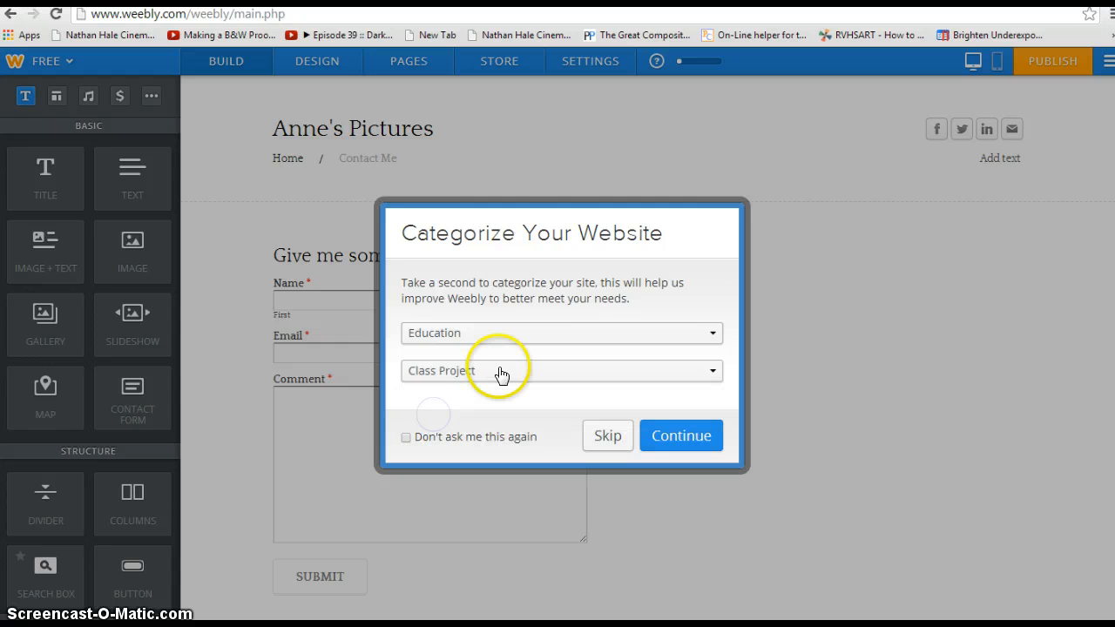
{"action": "left_click", "coordinate": [406, 439]}
{"action": "left_click", "coordinate": [713, 444]}
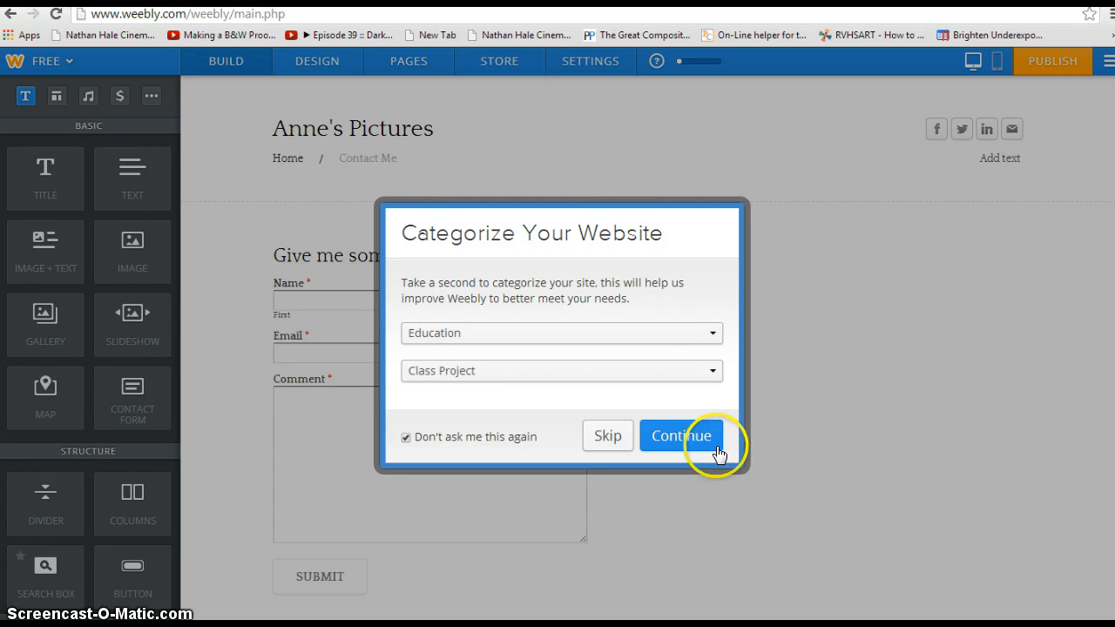
Step: Enter the human-verification code and publish the site
{"action": "left_click", "coordinate": [581, 423]}
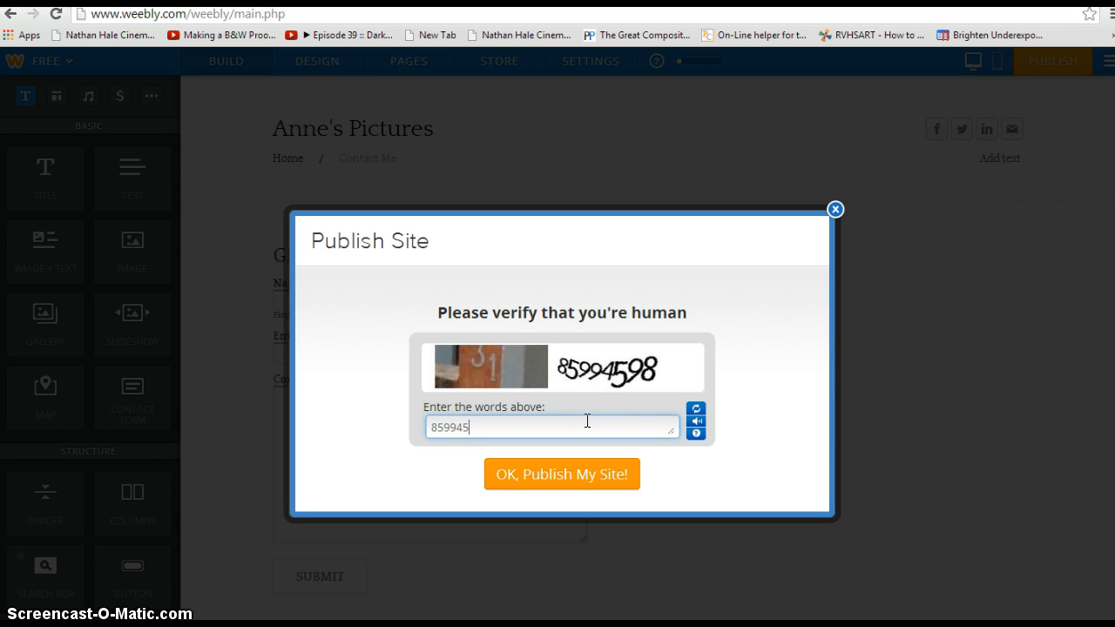
{"action": "type", "text": "85994598"}
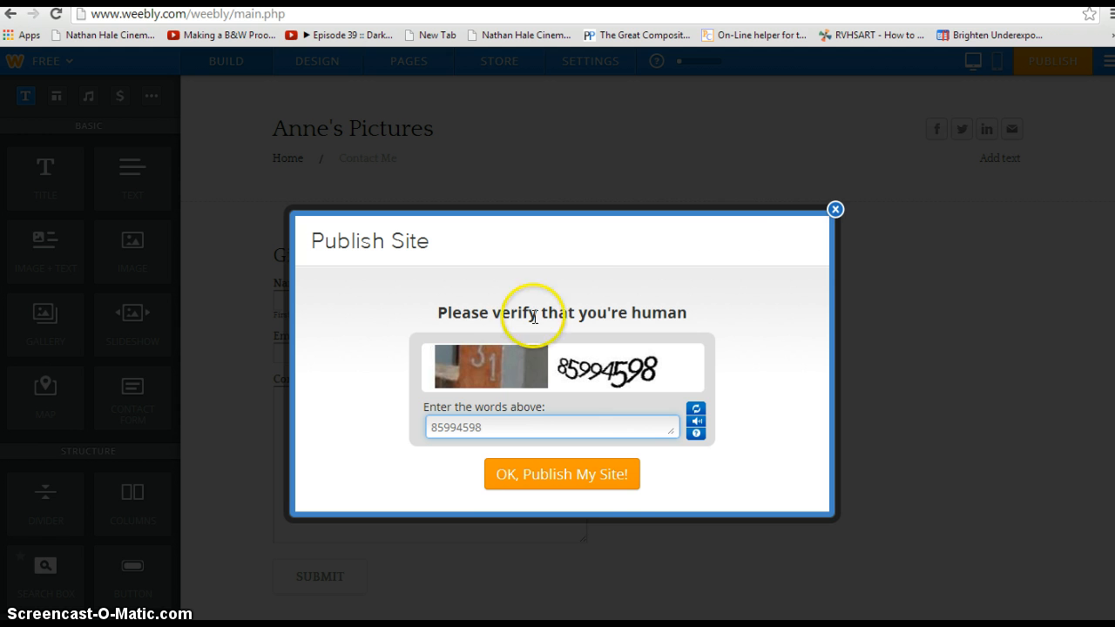
{"action": "left_click", "coordinate": [620, 481]}
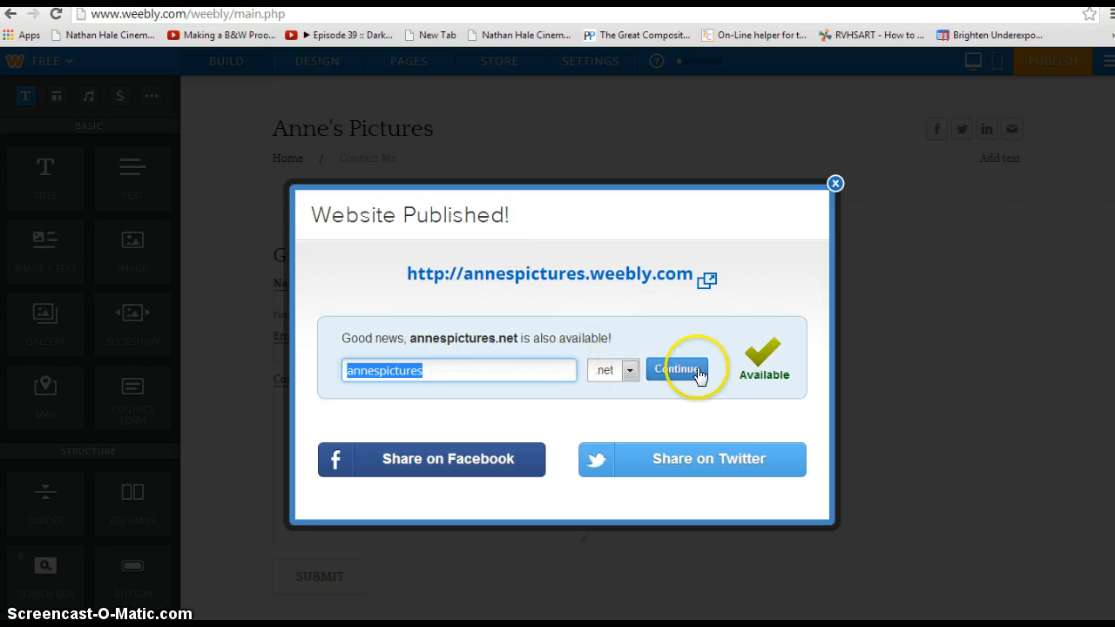
Step: Open the live site's Contact Me page and enter the tester's first and last name
{"action": "left_click", "coordinate": [541, 277]}
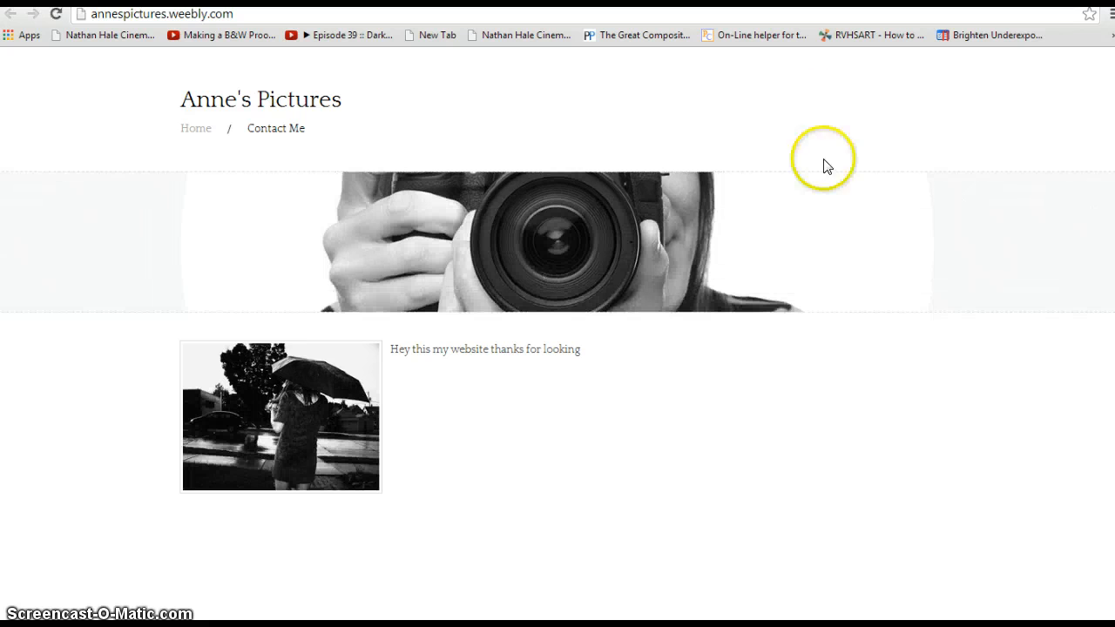
{"action": "left_click", "coordinate": [263, 132]}
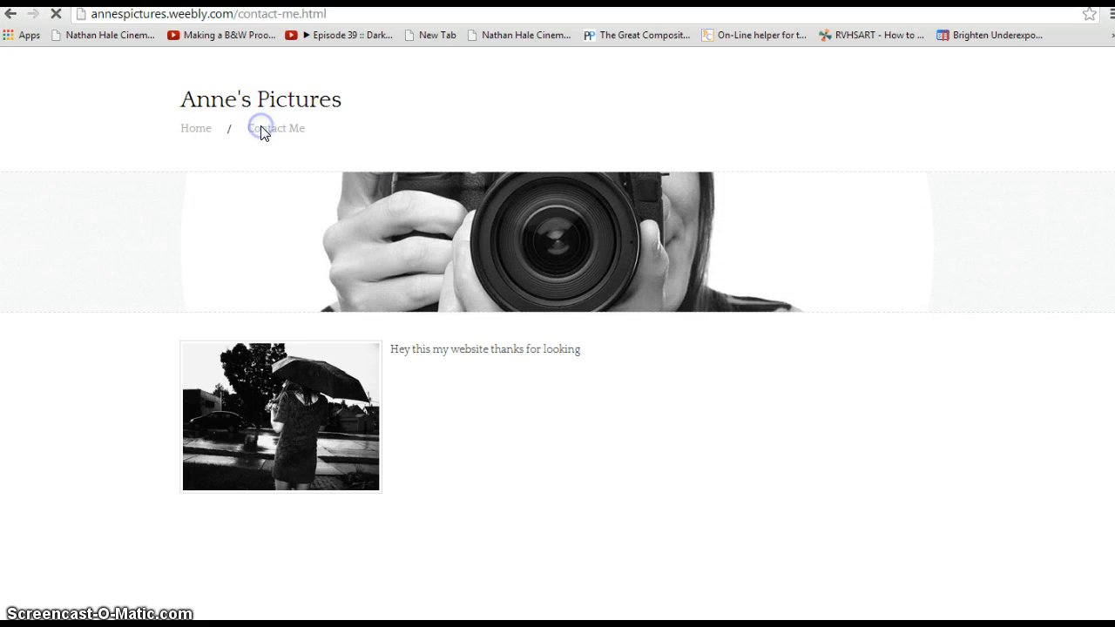
{"action": "left_click", "coordinate": [239, 264]}
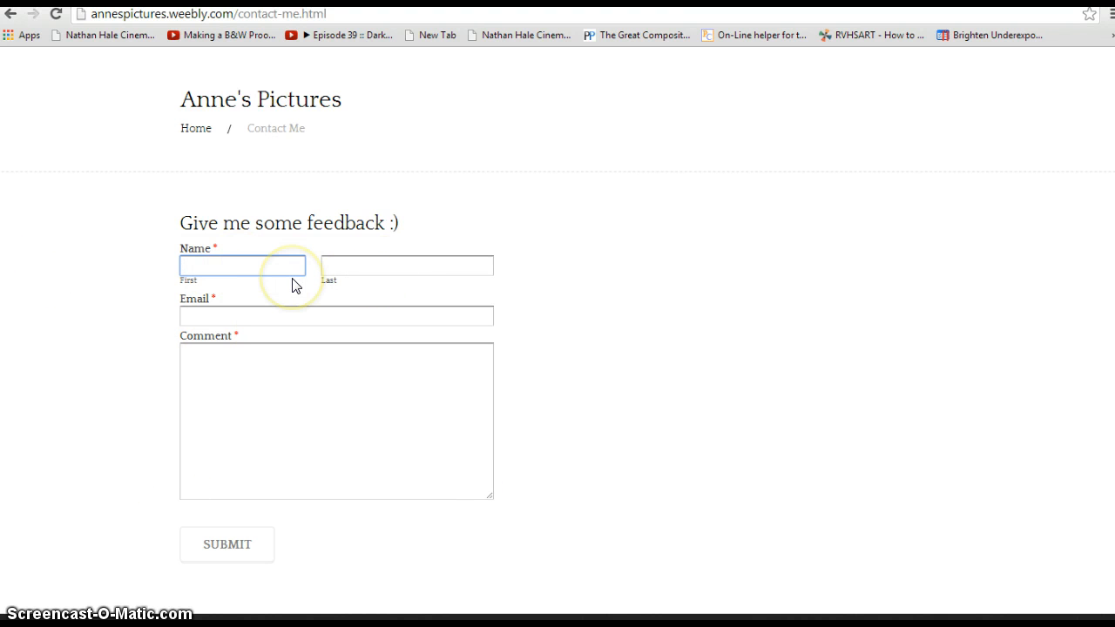
{"action": "left_click", "coordinate": [293, 271]}
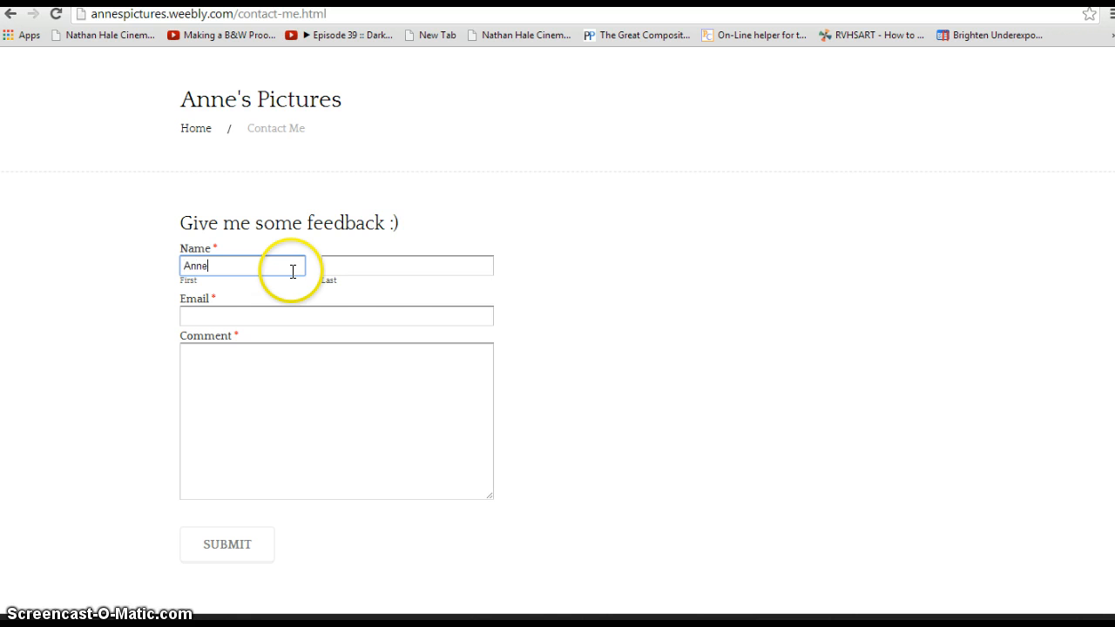
{"action": "key", "text": "Tab"}
{"action": "type", "text": "Fitzge"}
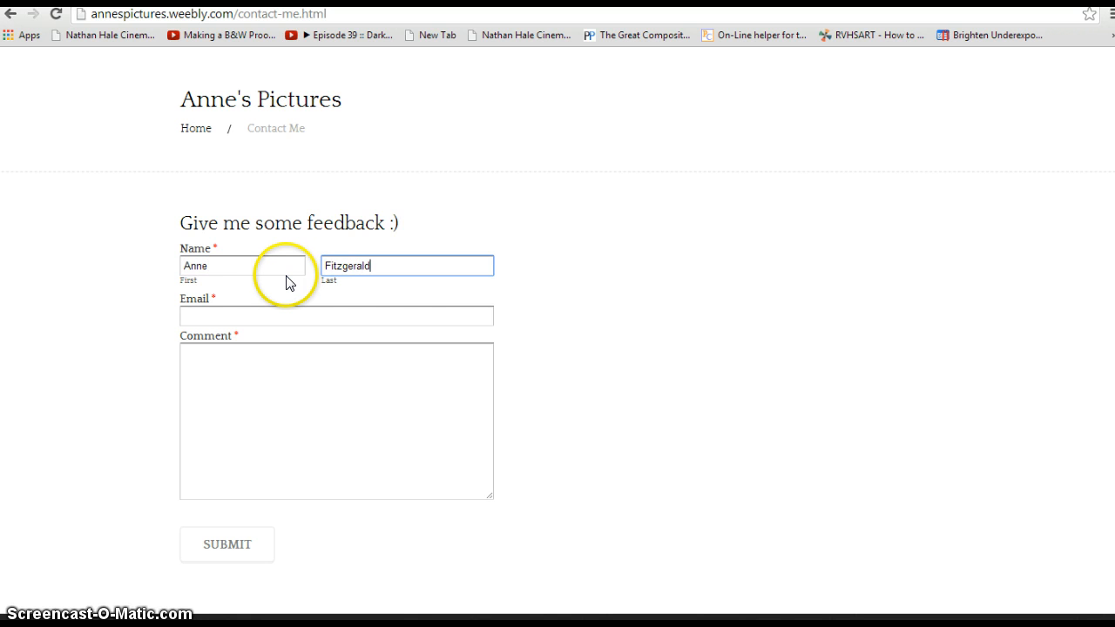
Step: Fill in the tester's e-mail and a short comment, then submit the test feedback
{"action": "key", "text": "Tab"}
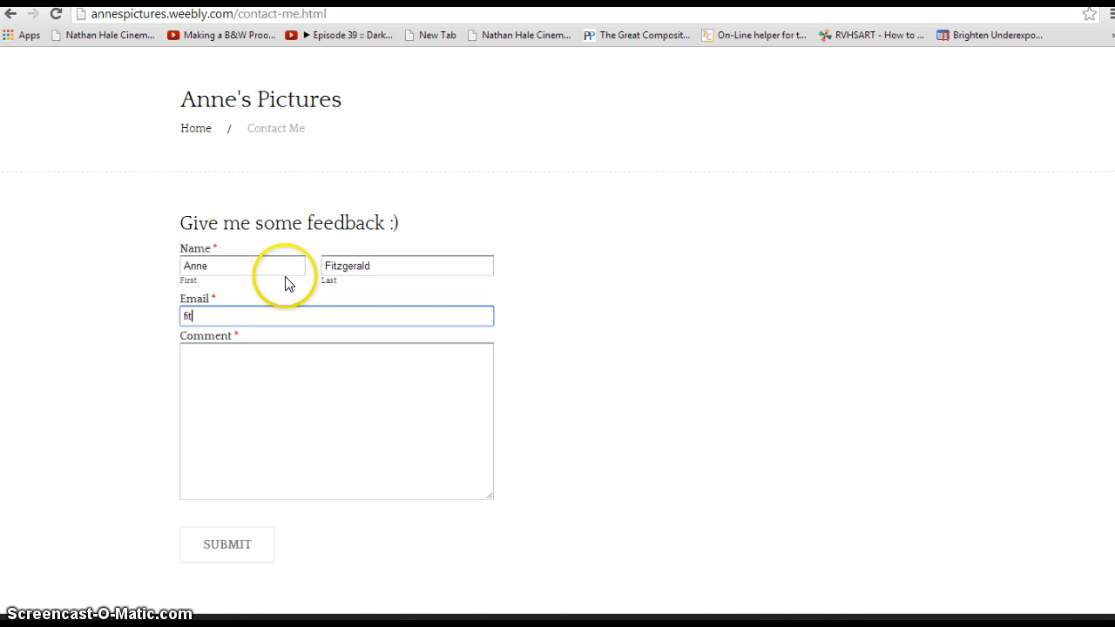
{"action": "left_click", "coordinate": [311, 391]}
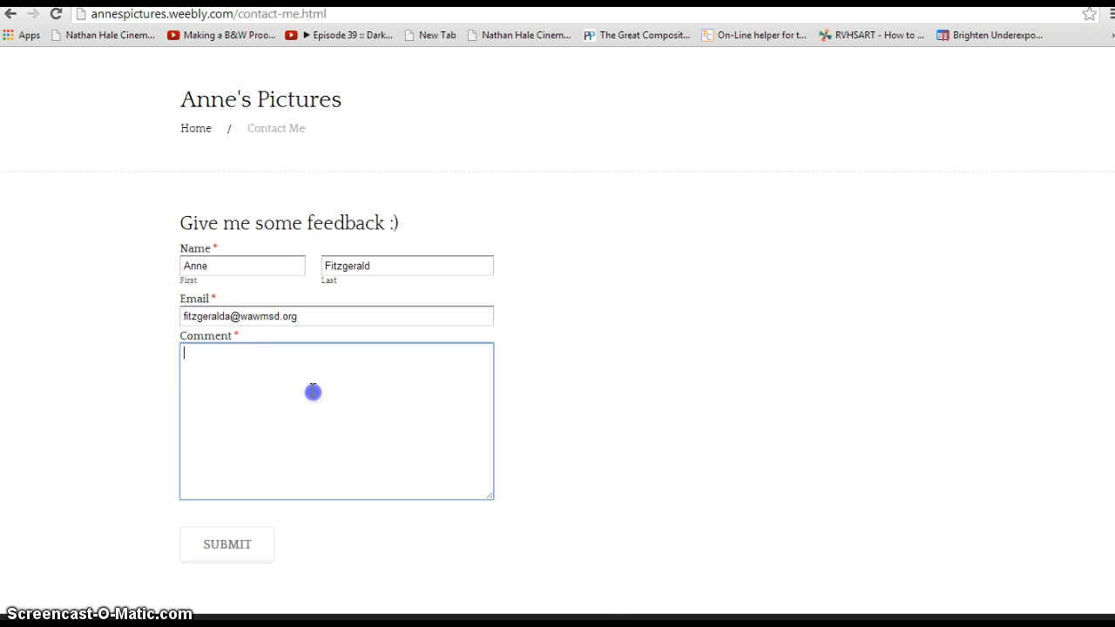
{"action": "type", "text": "This is a"}
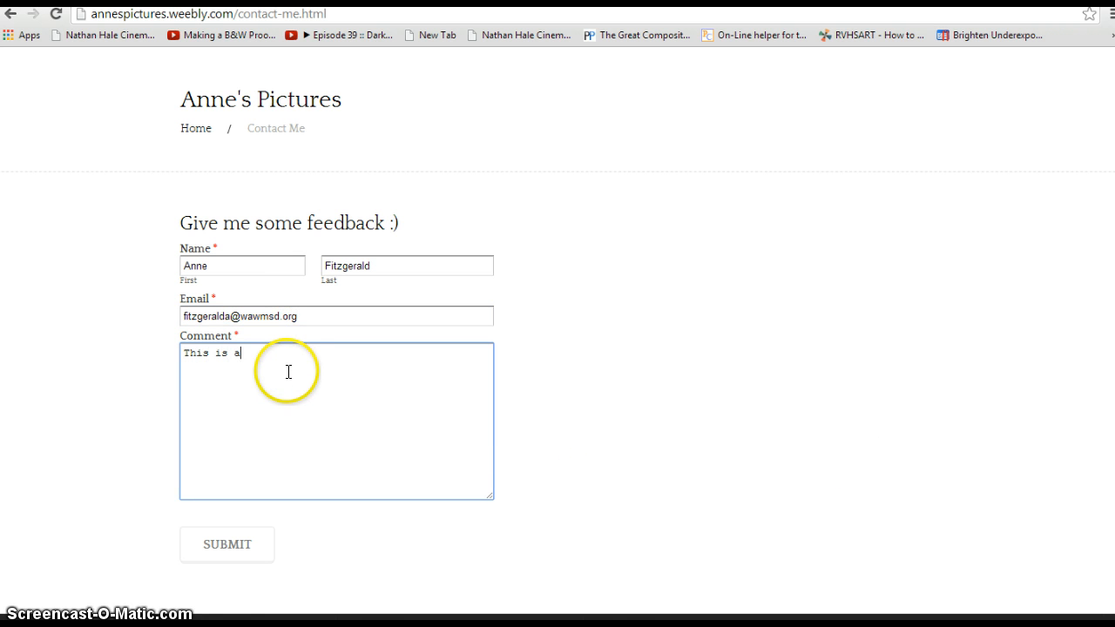
{"action": "type", "text": "weso,e"}
{"action": "type", "text": "ome"}
{"action": "type", "text": " MRs. F"}
{"action": "left_click", "coordinate": [231, 554]}
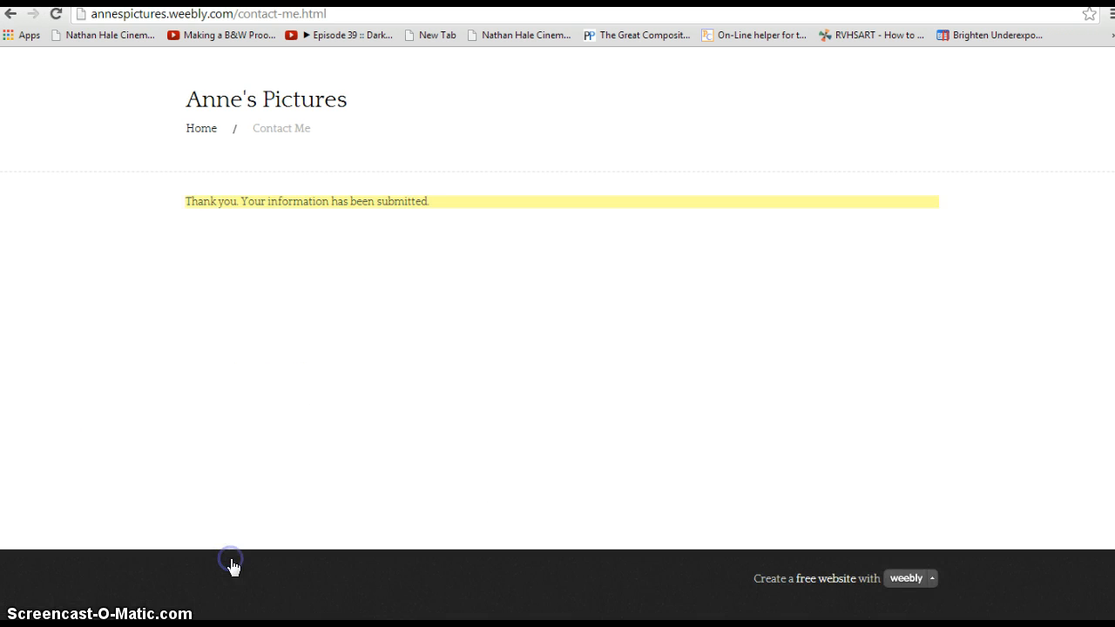